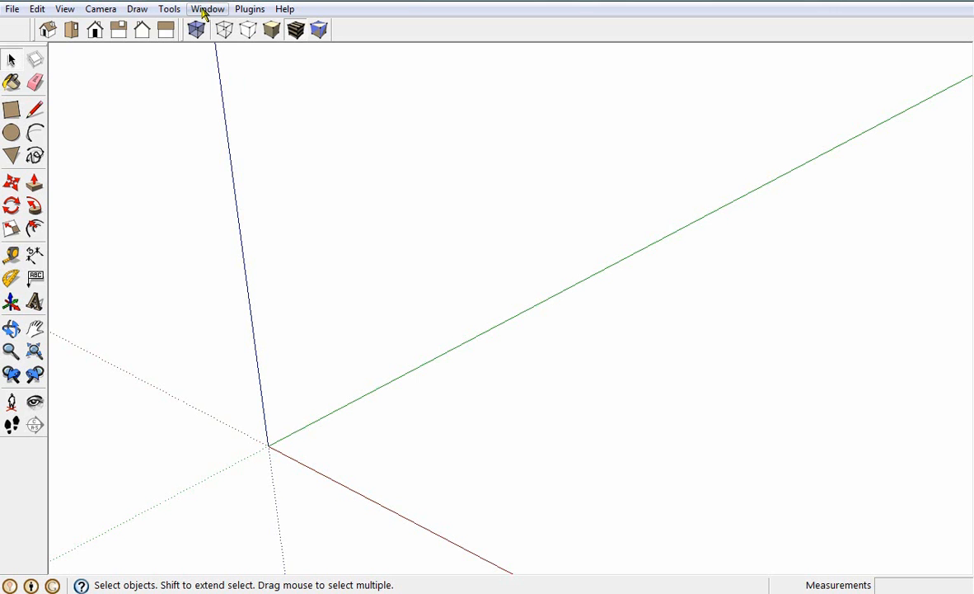
Set the model's length units to centimeters with two-decimal precision (0,00cm)
{"action": "left_click", "coordinate": [209, 11]}
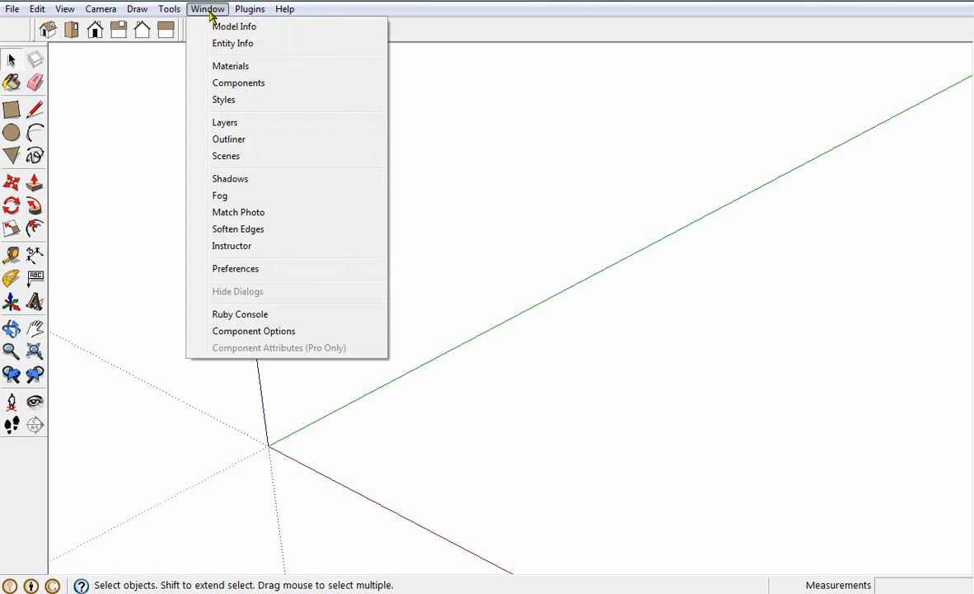
{"action": "left_click", "coordinate": [224, 30]}
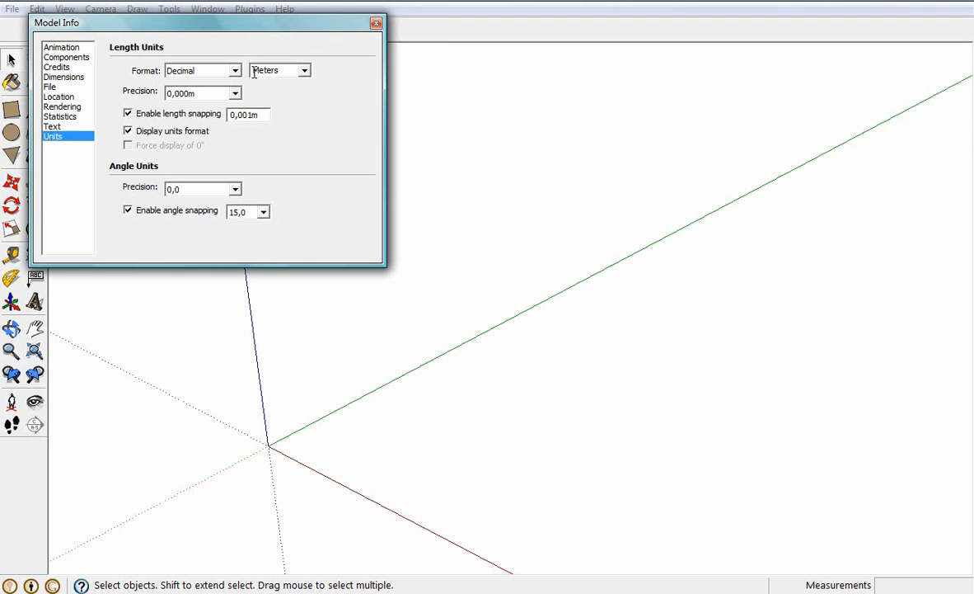
{"action": "left_click", "coordinate": [305, 72]}
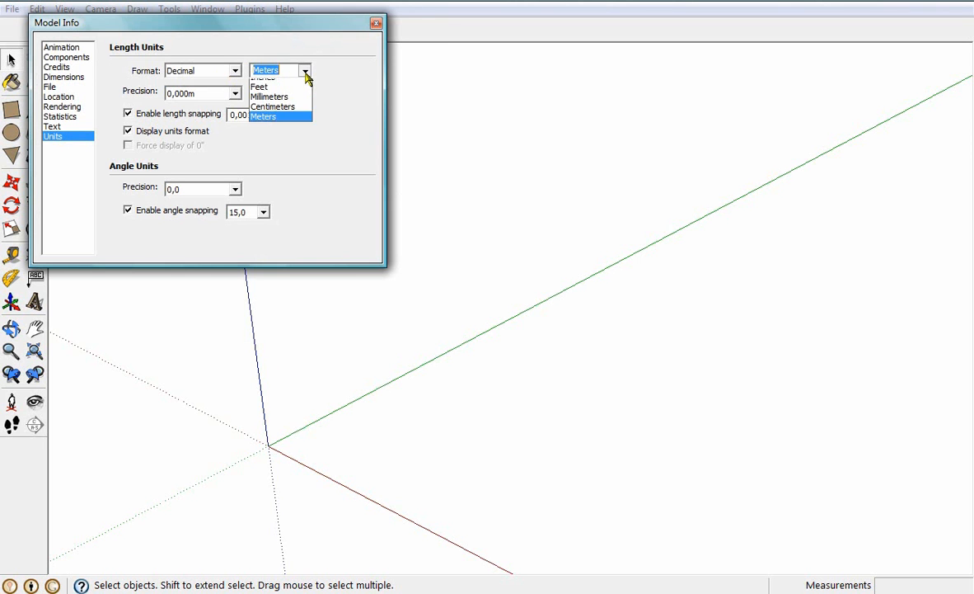
{"action": "left_click", "coordinate": [275, 115]}
{"action": "left_click", "coordinate": [221, 93]}
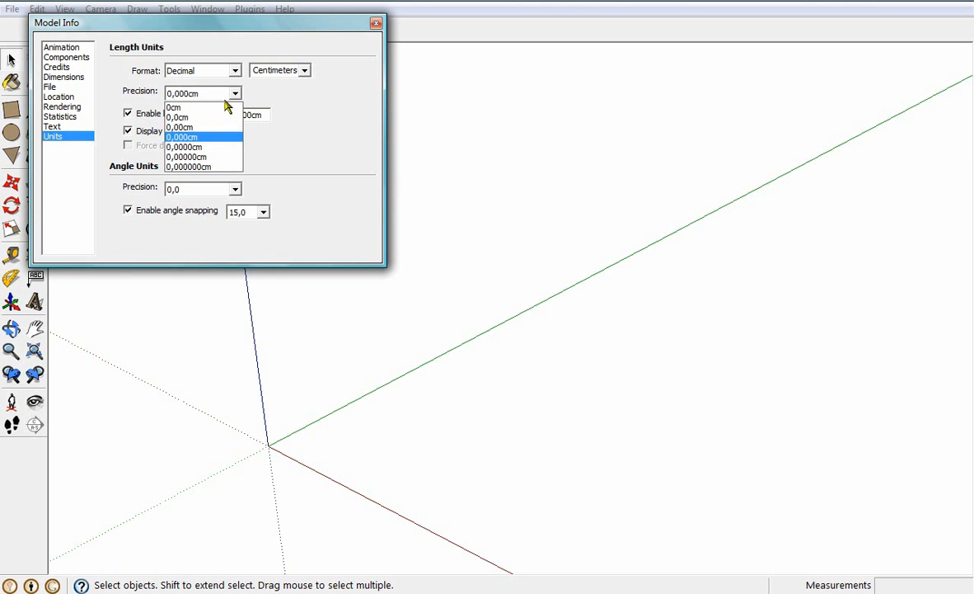
{"action": "left_click", "coordinate": [197, 127]}
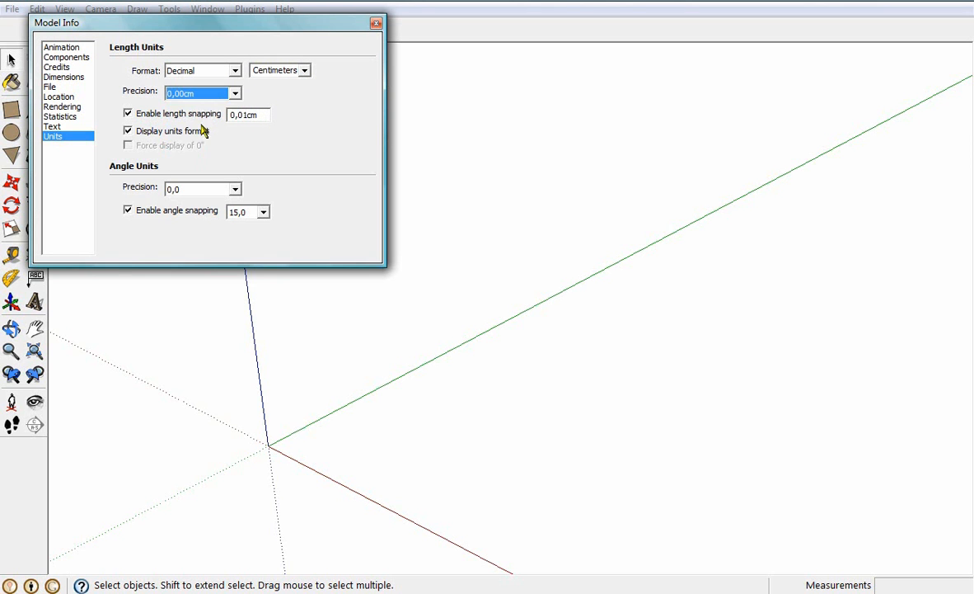
{"action": "left_click", "coordinate": [376, 22]}
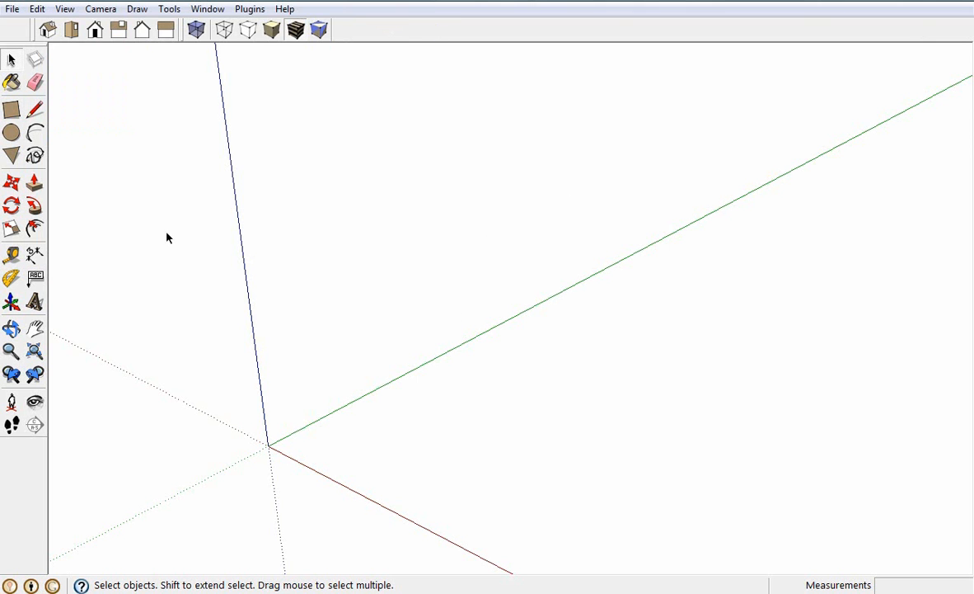
Draw a 45 × 45 cm square on the ground plane near the origin
{"action": "left_click", "coordinate": [11, 109]}
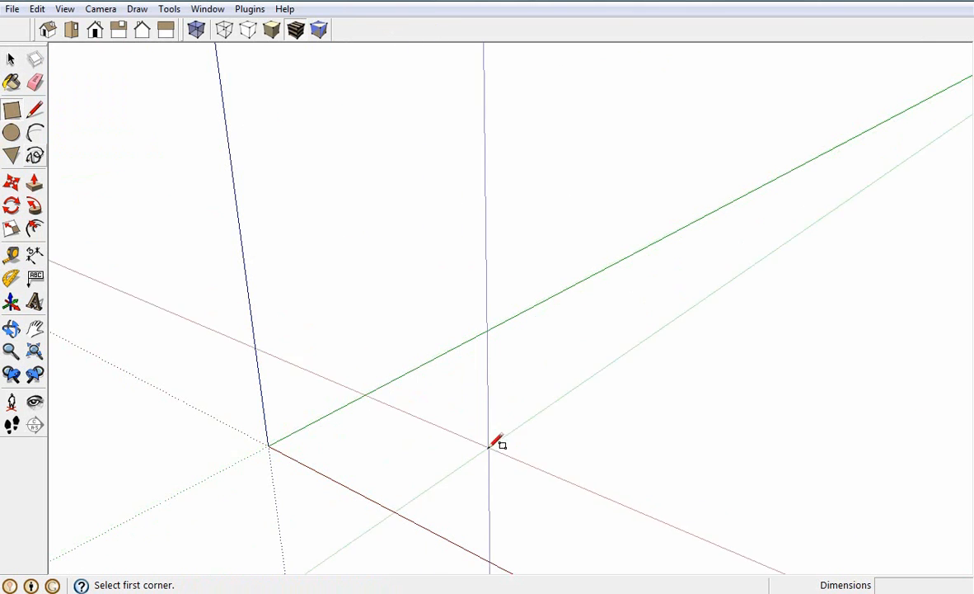
{"action": "left_click", "coordinate": [489, 447]}
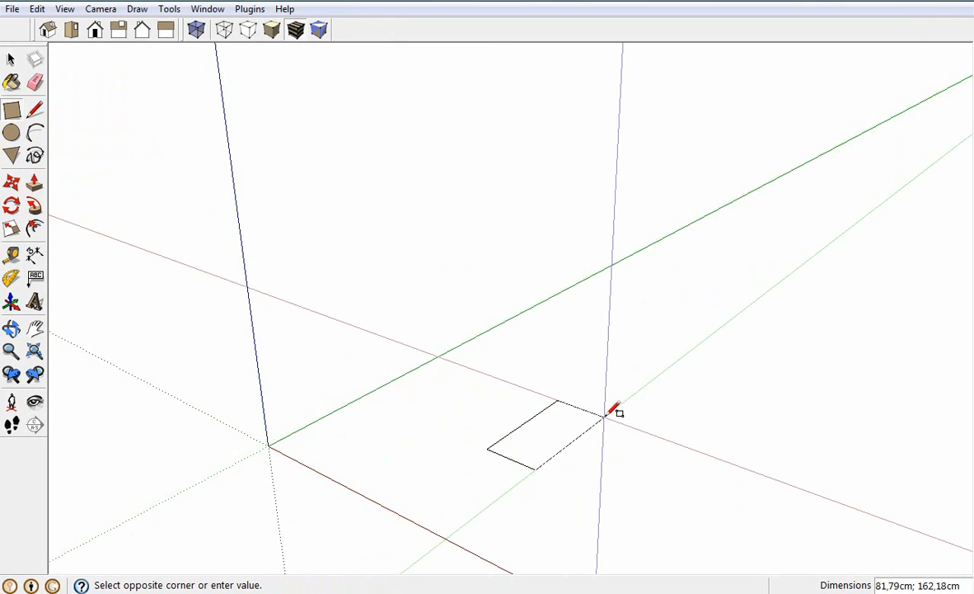
{"action": "type", "text": "45"}
{"action": "type", "text": ";45"}
{"action": "key", "text": "Return"}
{"action": "scroll", "coordinate": [510, 458], "scroll_direction": "up", "scroll_amount": 2}
{"action": "scroll", "coordinate": [527, 451], "scroll_direction": "up", "scroll_amount": 7}
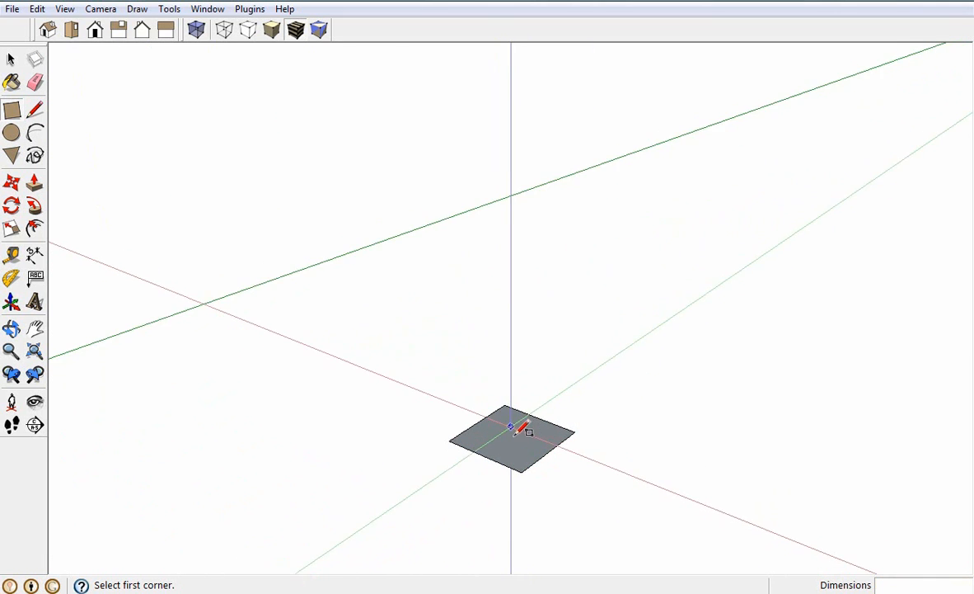
{"action": "scroll", "coordinate": [526, 455], "scroll_direction": "up", "scroll_amount": 1}
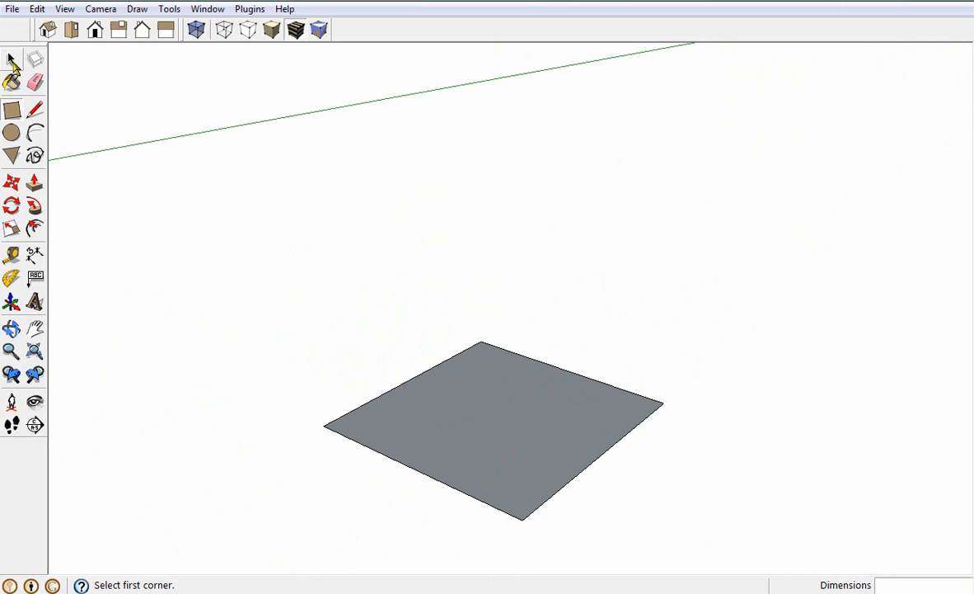
Try selecting the square with its edges, its face alone, and a single edge
{"action": "left_click", "coordinate": [11, 61]}
{"action": "left_click", "coordinate": [493, 429]}
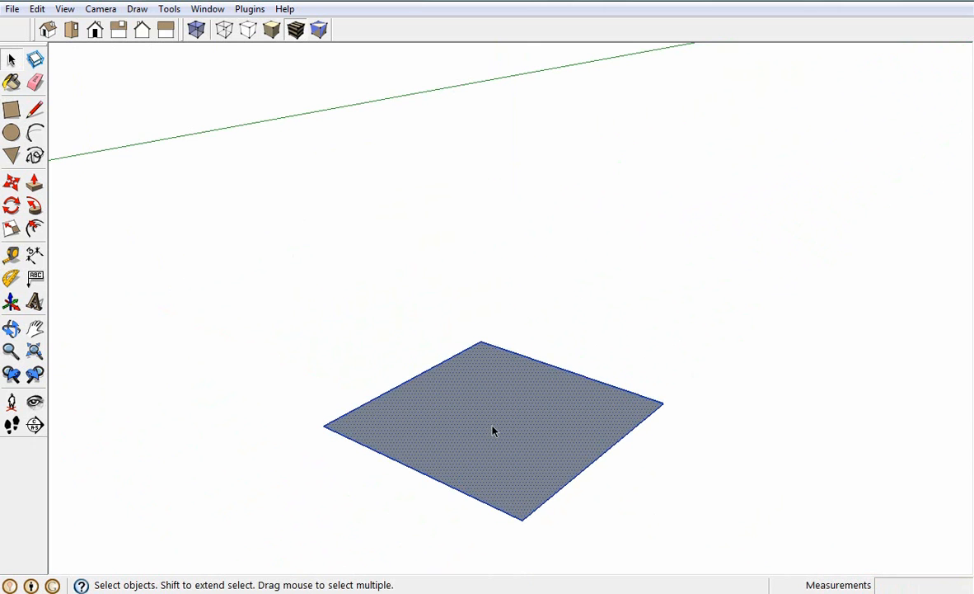
{"action": "key", "text": "o"}
{"action": "left_click_drag", "start_coordinate": [507, 420], "coordinate": [505, 492]}
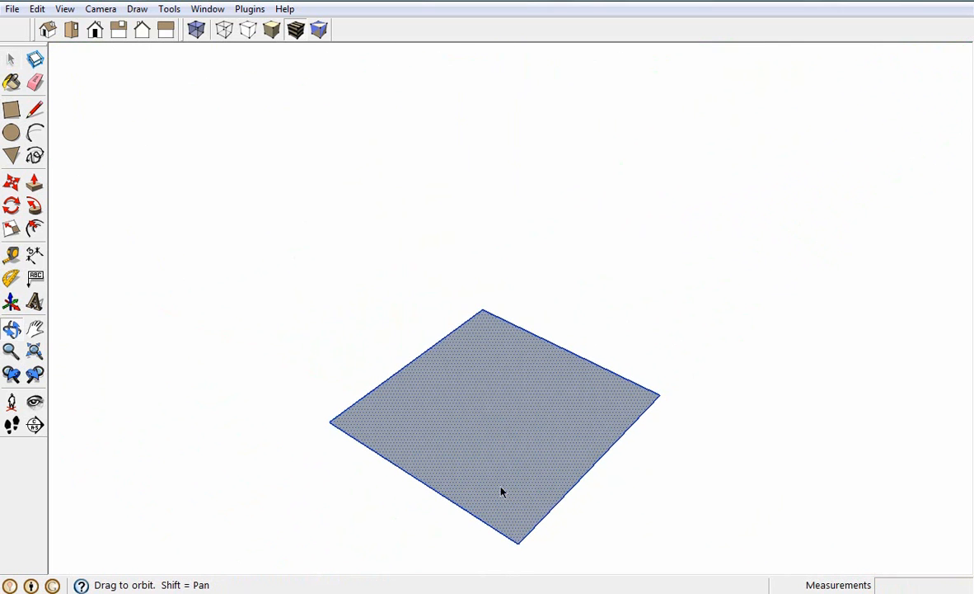
{"action": "key", "text": "space"}
{"action": "left_click", "coordinate": [582, 277]}
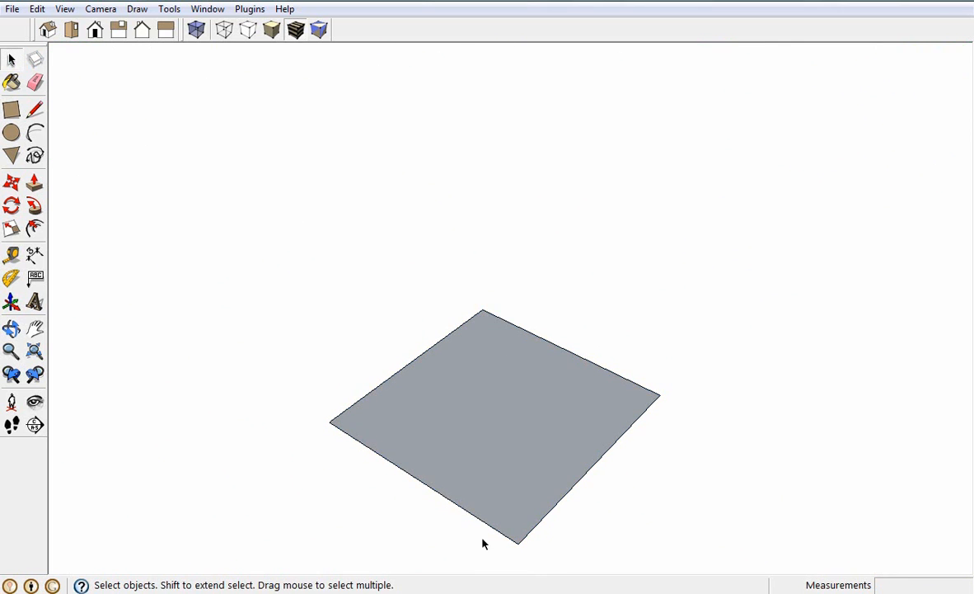
{"action": "left_click", "coordinate": [536, 420]}
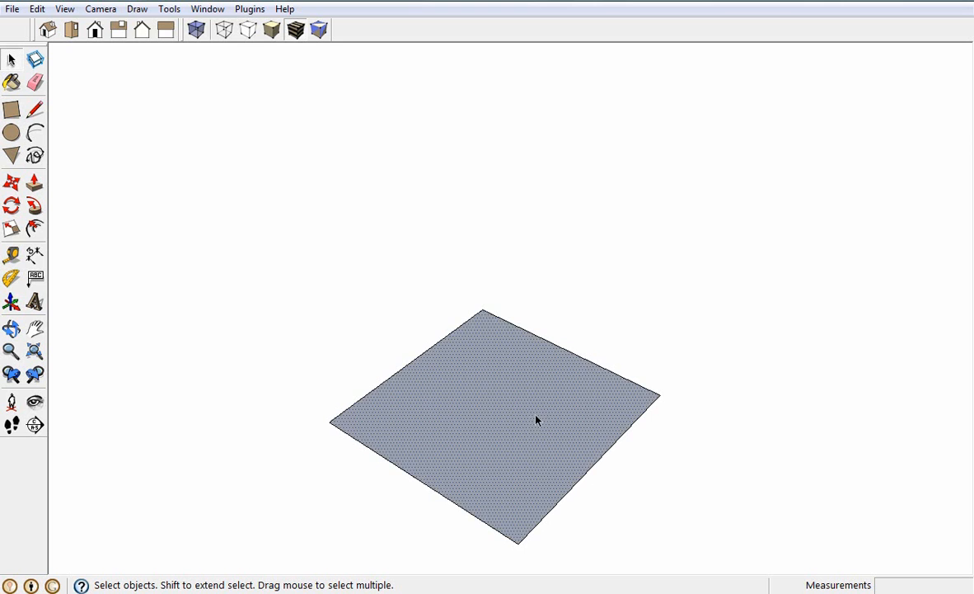
{"action": "left_click", "coordinate": [586, 363]}
Make the square's face and edges into a component named Assento, replacing the selection with the component
{"action": "double_click", "coordinate": [486, 412]}
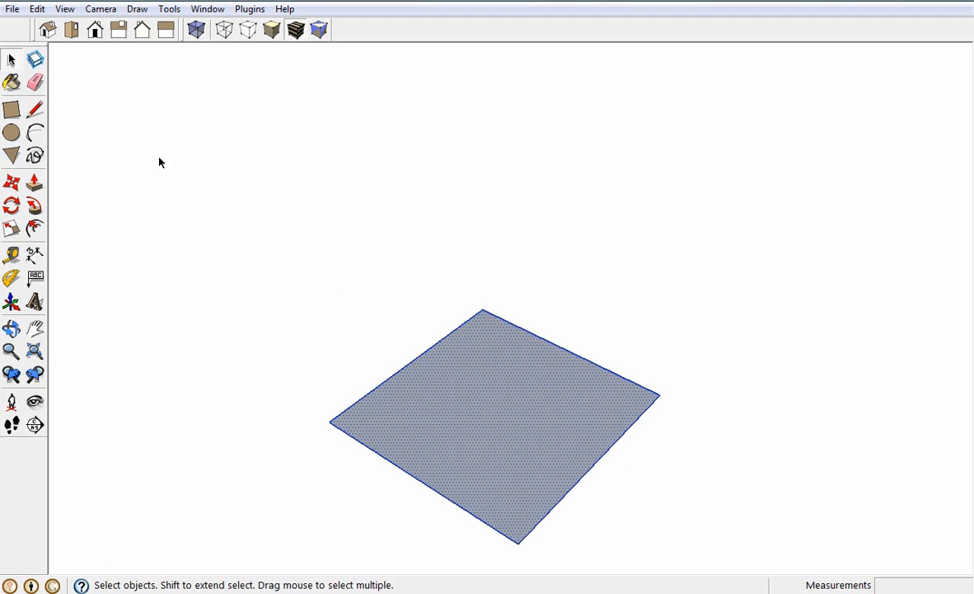
{"action": "left_click", "coordinate": [36, 62]}
{"action": "right_click", "coordinate": [497, 432]}
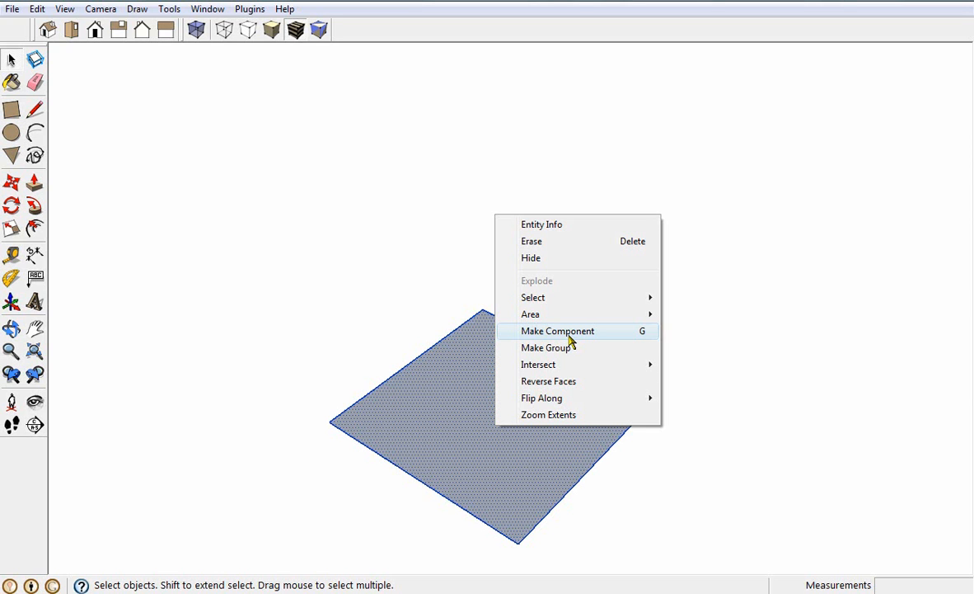
{"action": "left_click", "coordinate": [563, 334]}
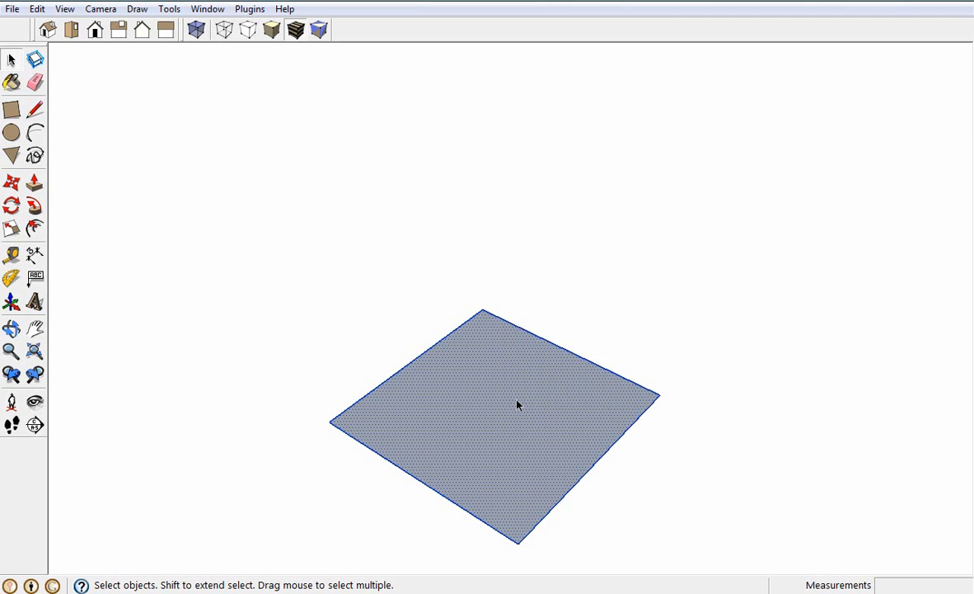
{"action": "right_click", "coordinate": [504, 400]}
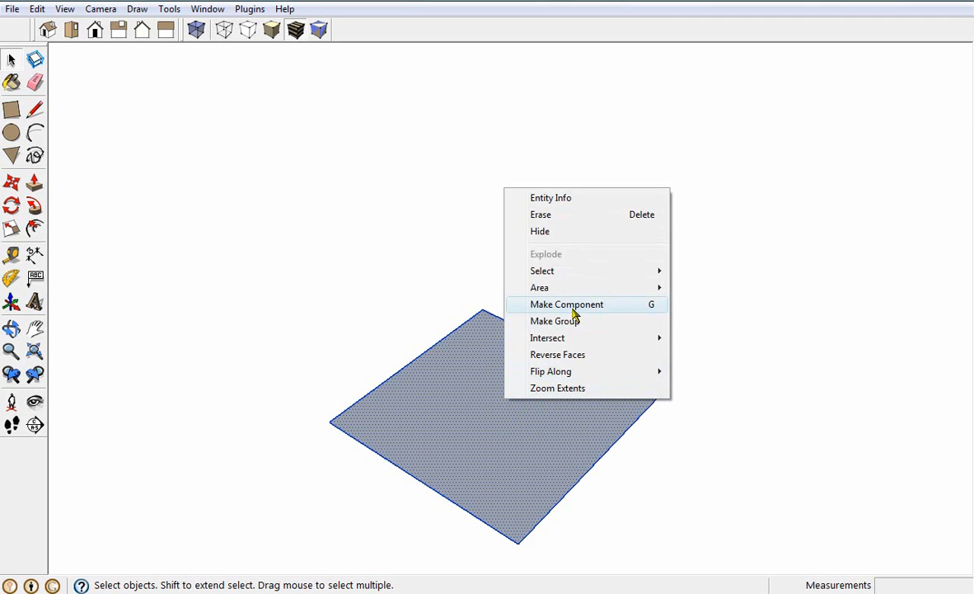
{"action": "left_click", "coordinate": [575, 309]}
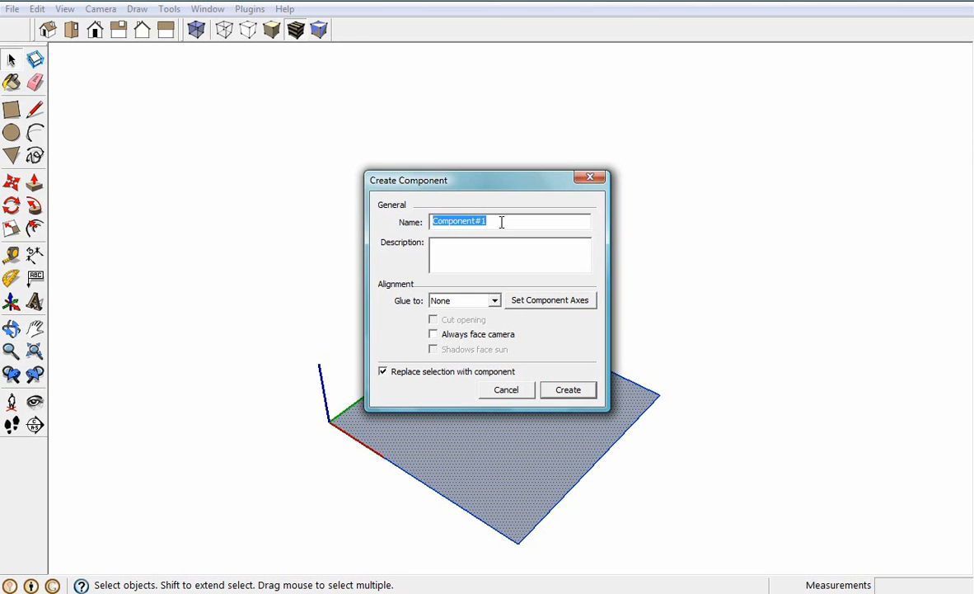
{"action": "type", "text": "Assento"}
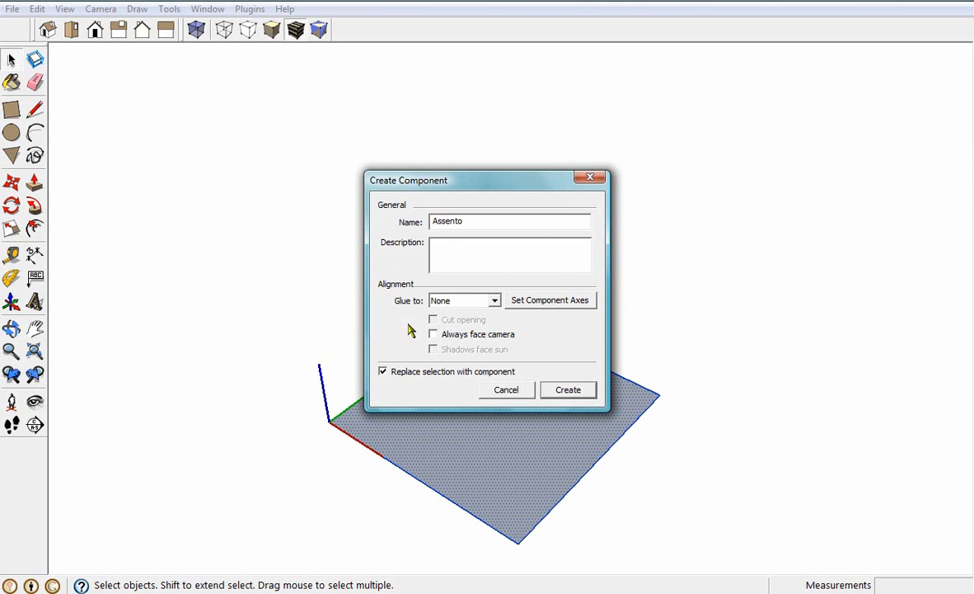
{"action": "left_click", "coordinate": [382, 372]}
{"action": "left_click", "coordinate": [382, 372]}
{"action": "left_click", "coordinate": [572, 392]}
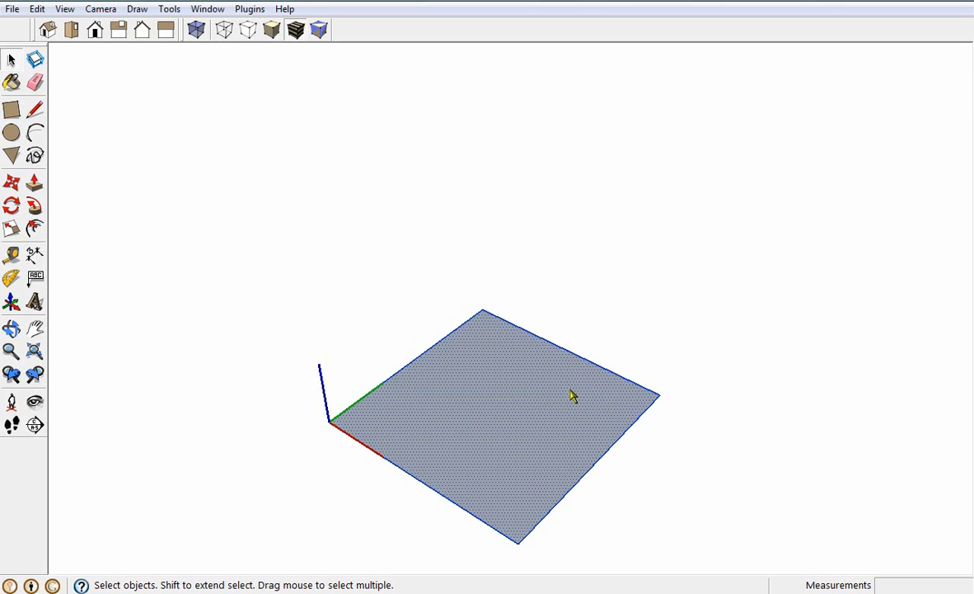
Try to Push/Pull the Assento component's face without opening the component for editing
{"action": "scroll", "coordinate": [457, 504], "scroll_direction": "up", "scroll_amount": 4}
{"action": "middle_click_drag", "start_coordinate": [419, 426], "coordinate": [412, 400]}
{"action": "scroll", "coordinate": [526, 335], "scroll_direction": "down", "scroll_amount": 2}
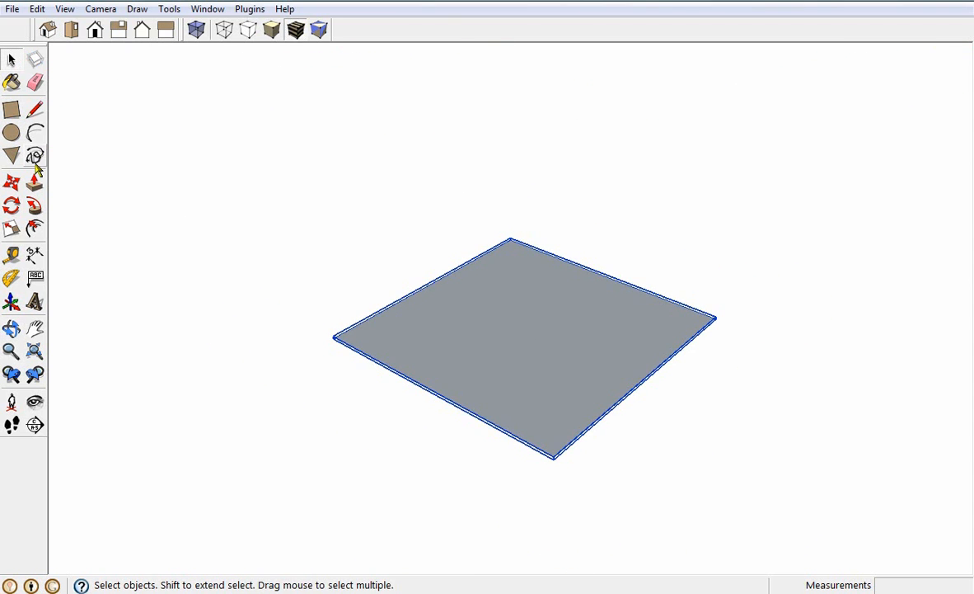
{"action": "left_click", "coordinate": [242, 406]}
{"action": "left_click", "coordinate": [482, 348]}
{"action": "left_click", "coordinate": [34, 183]}
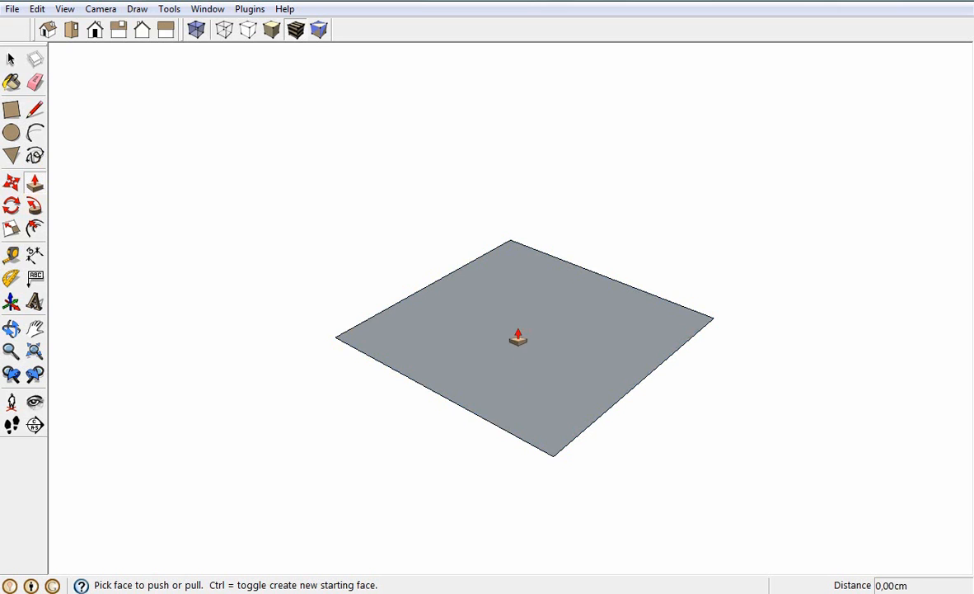
{"action": "left_click", "coordinate": [12, 60]}
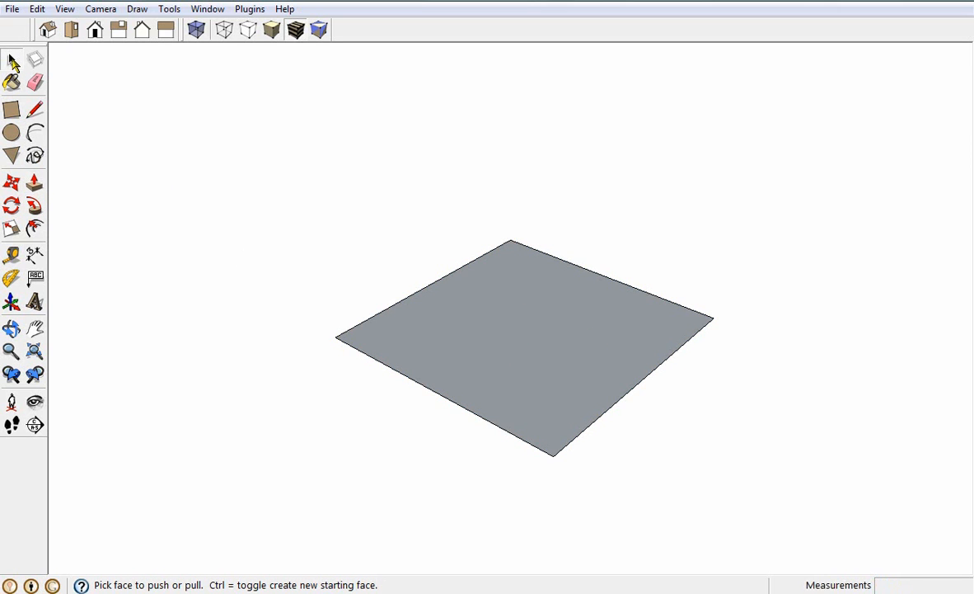
Open the Assento component for editing
{"action": "left_click", "coordinate": [560, 366]}
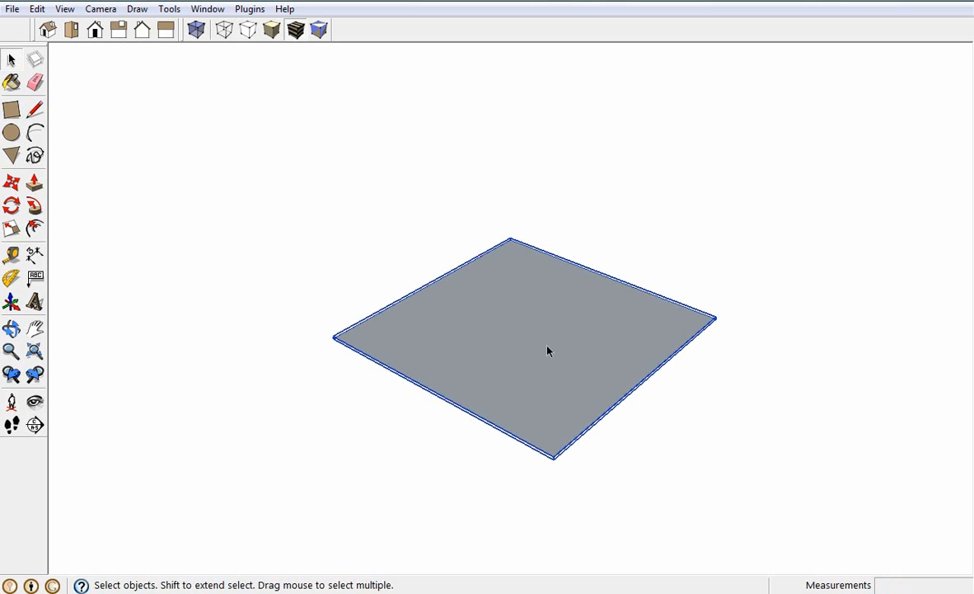
{"action": "double_click", "coordinate": [534, 344]}
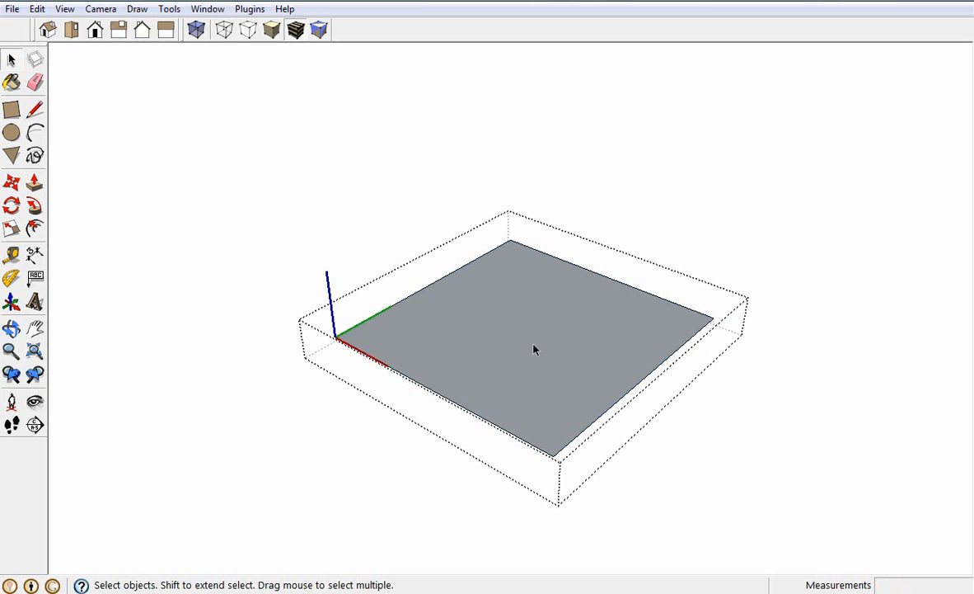
{"action": "scroll", "coordinate": [513, 357], "scroll_direction": "up", "scroll_amount": 1}
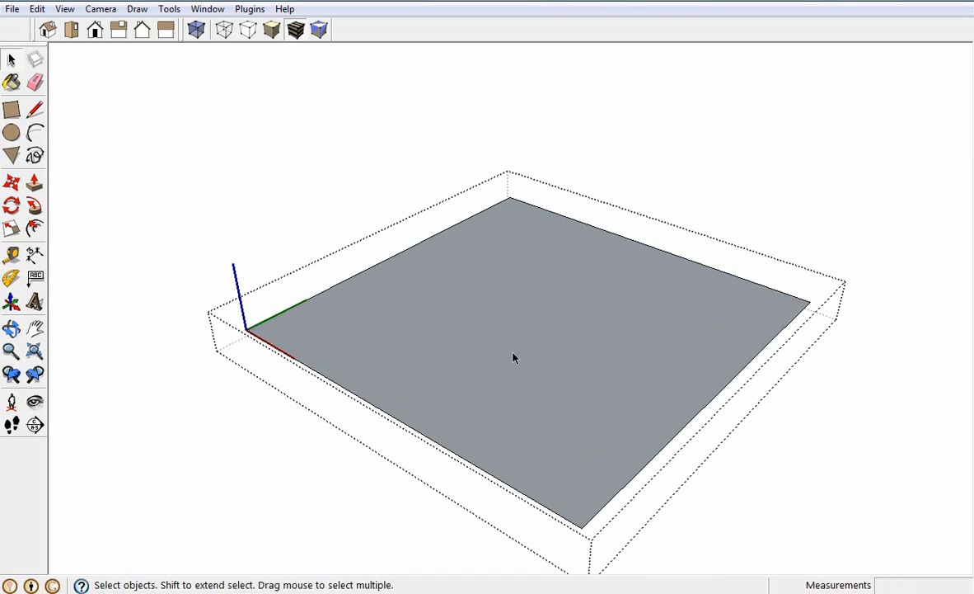
{"action": "scroll", "coordinate": [513, 357], "scroll_direction": "down", "scroll_amount": 2}
{"action": "mouse_move", "coordinate": [535, 492]}
{"action": "middle_mouse_down"}
{"action": "mouse_move", "coordinate": [535, 429]}
{"action": "mouse_move", "coordinate": [515, 400]}
{"action": "middle_mouse_up"}
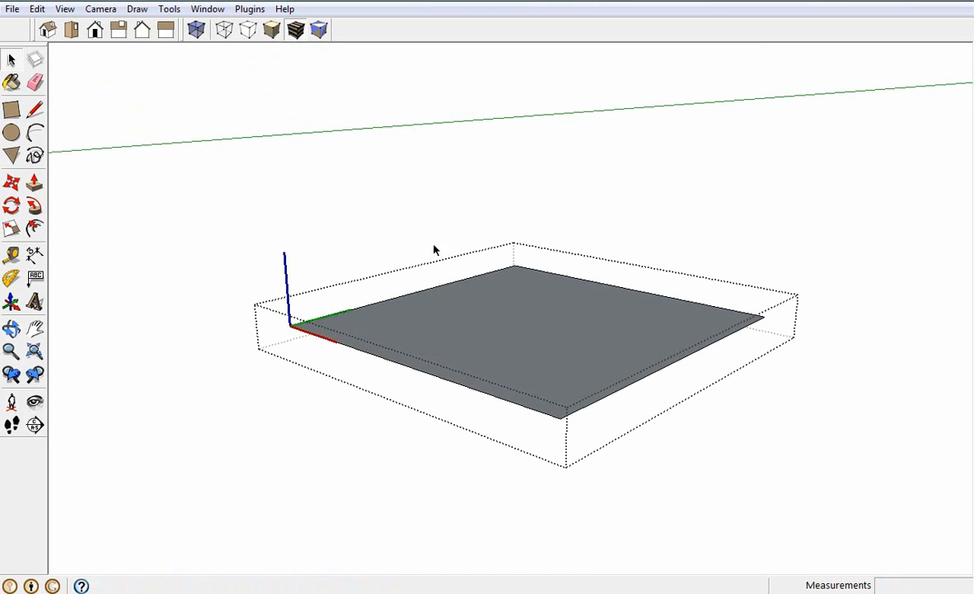
{"action": "middle_click_drag", "start_coordinate": [547, 343], "coordinate": [540, 462]}
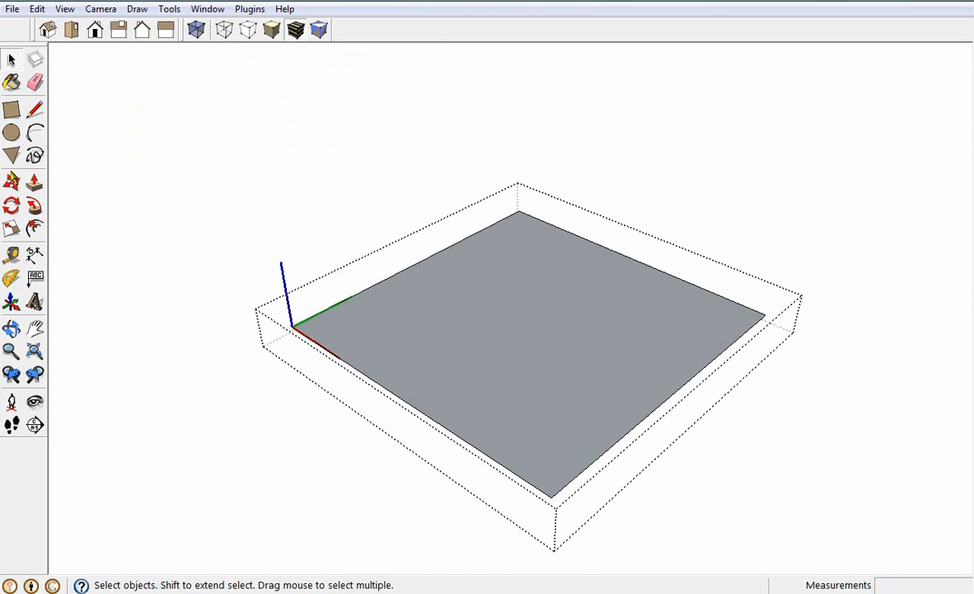
Push/Pull the square face upward by 3 cm inside the Assento component
{"action": "left_click", "coordinate": [37, 187]}
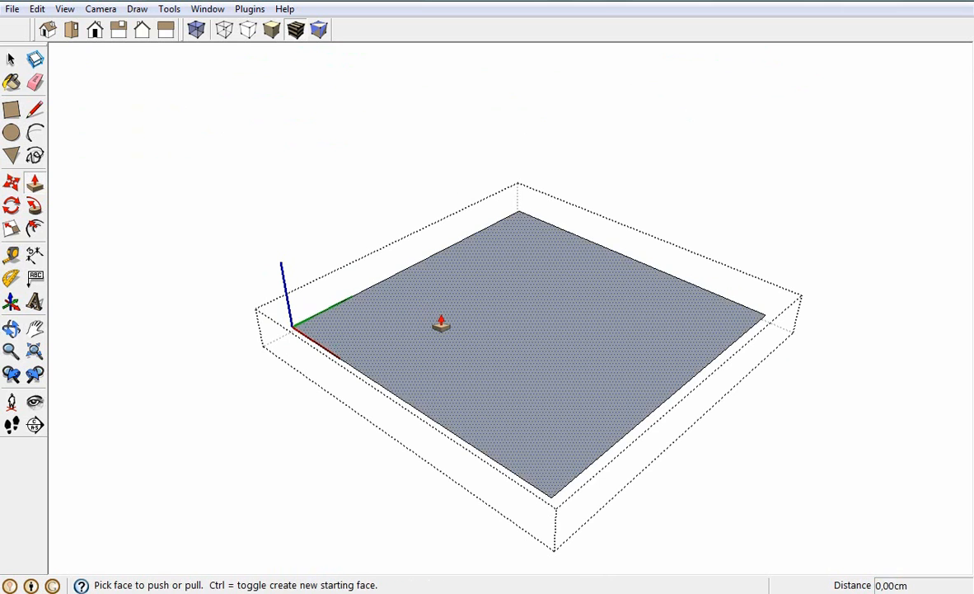
{"action": "left_click", "coordinate": [441, 323]}
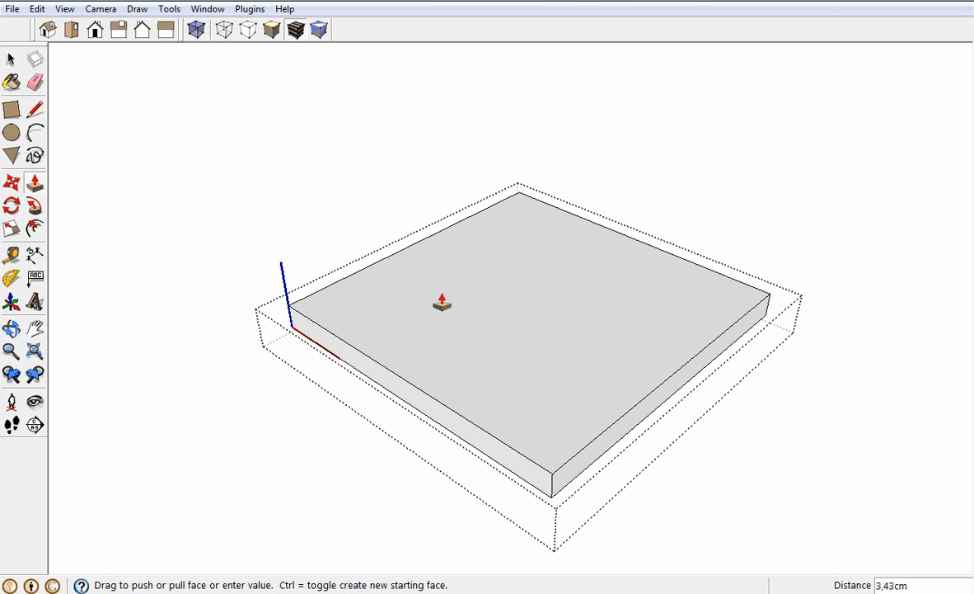
{"action": "type", "text": "3"}
{"action": "type", "text": "3"}
{"action": "key", "text": "Return"}
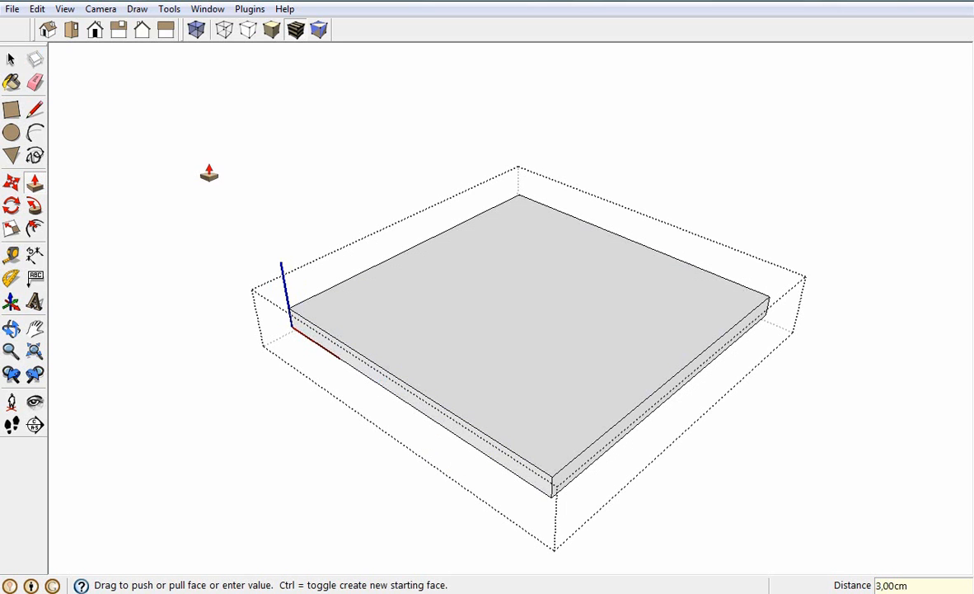
Create a guide 5 cm inside the front edge of the seat's top face, parallel to that edge
{"action": "left_click", "coordinate": [72, 30]}
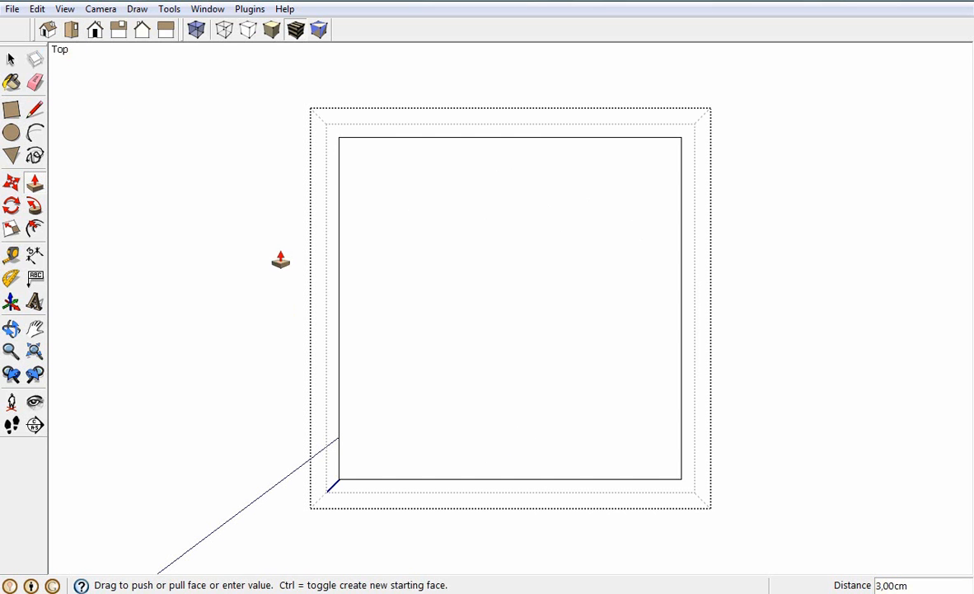
{"action": "left_click", "coordinate": [34, 134]}
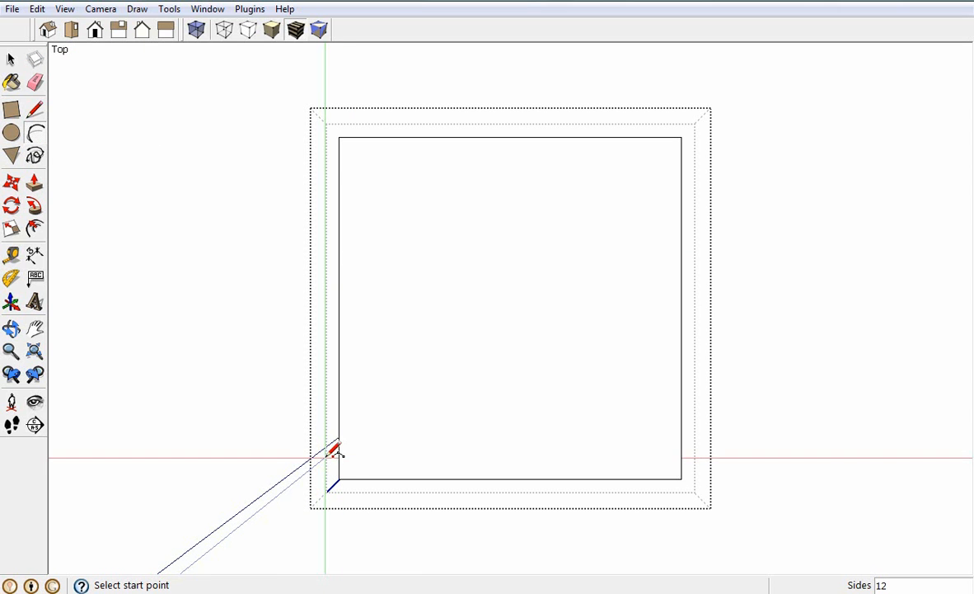
{"action": "left_click", "coordinate": [38, 111]}
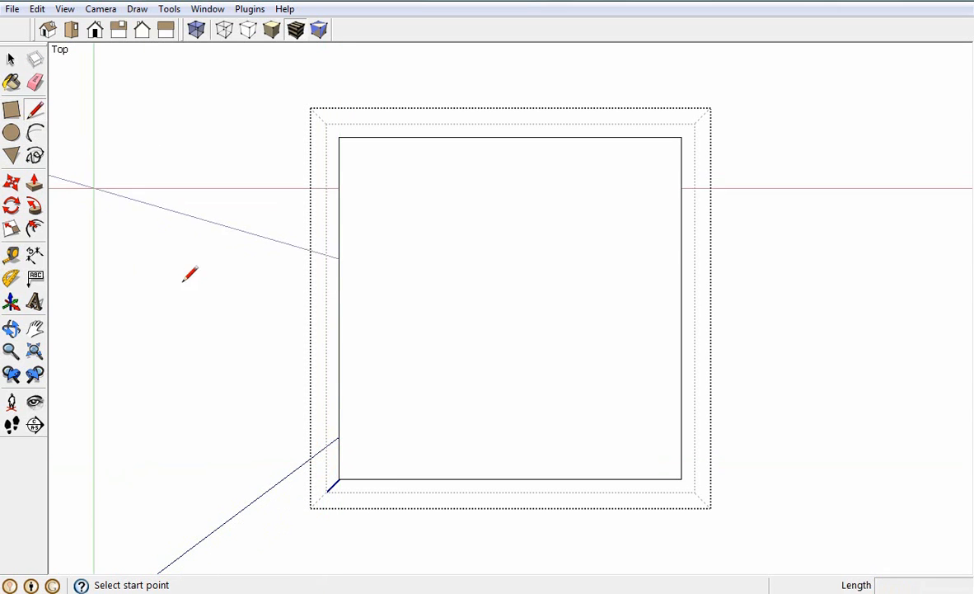
{"action": "left_click", "coordinate": [12, 256]}
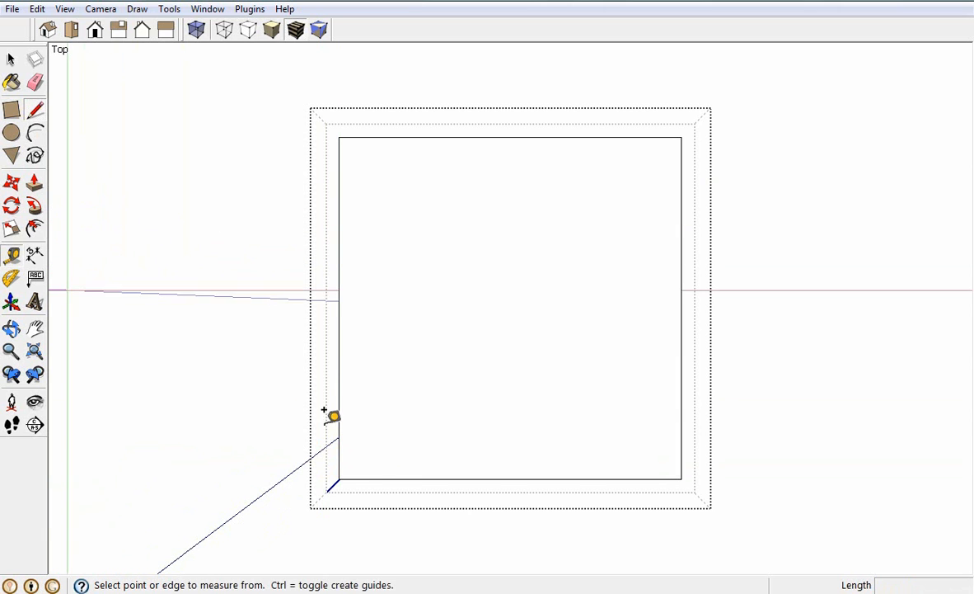
{"action": "left_click", "coordinate": [374, 467]}
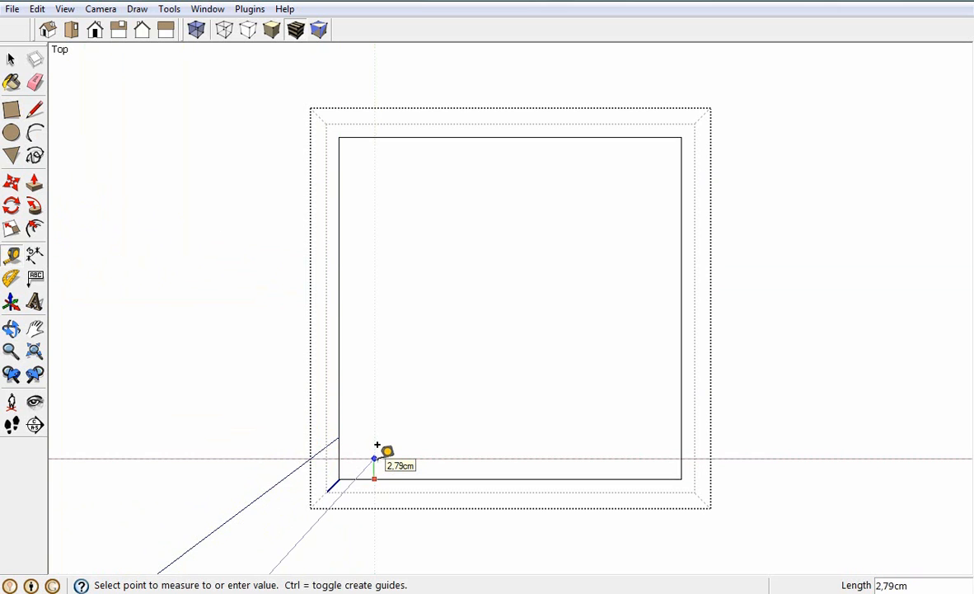
{"action": "left_click", "coordinate": [376, 445]}
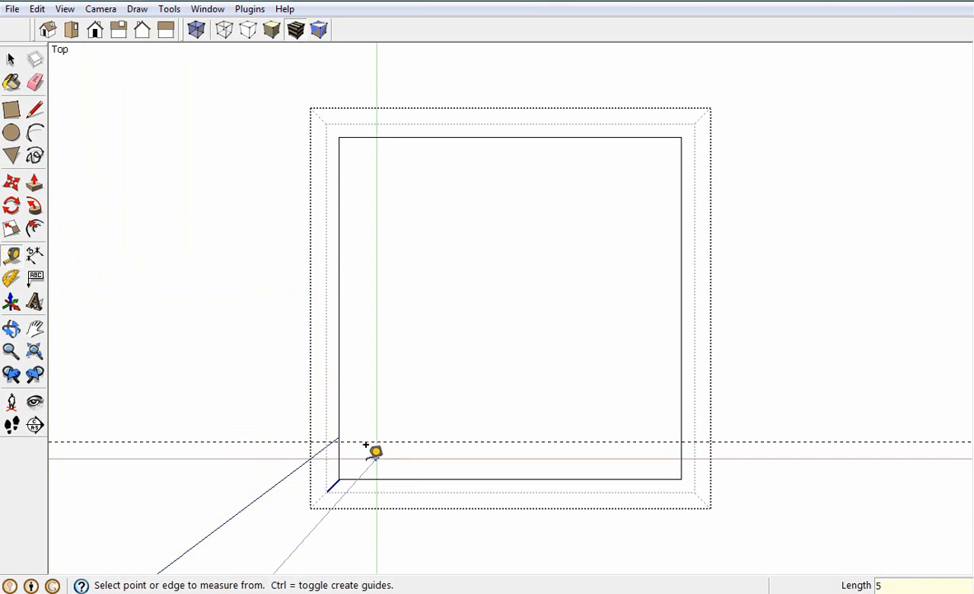
Add guides 5 cm inside the left and right edges of the seat's top face
{"action": "left_click", "coordinate": [340, 447]}
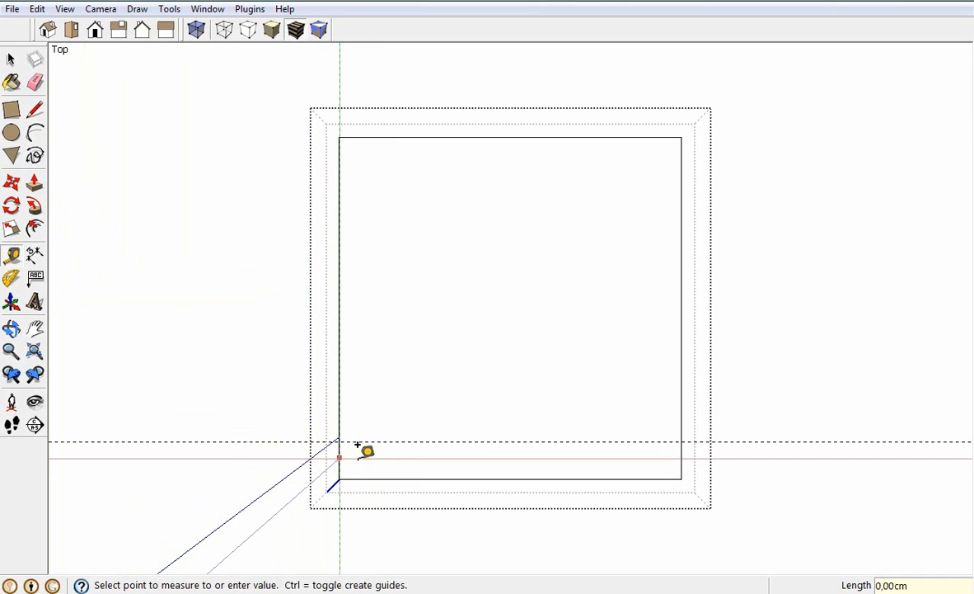
{"action": "type", "text": "5"}
{"action": "key", "text": "Return"}
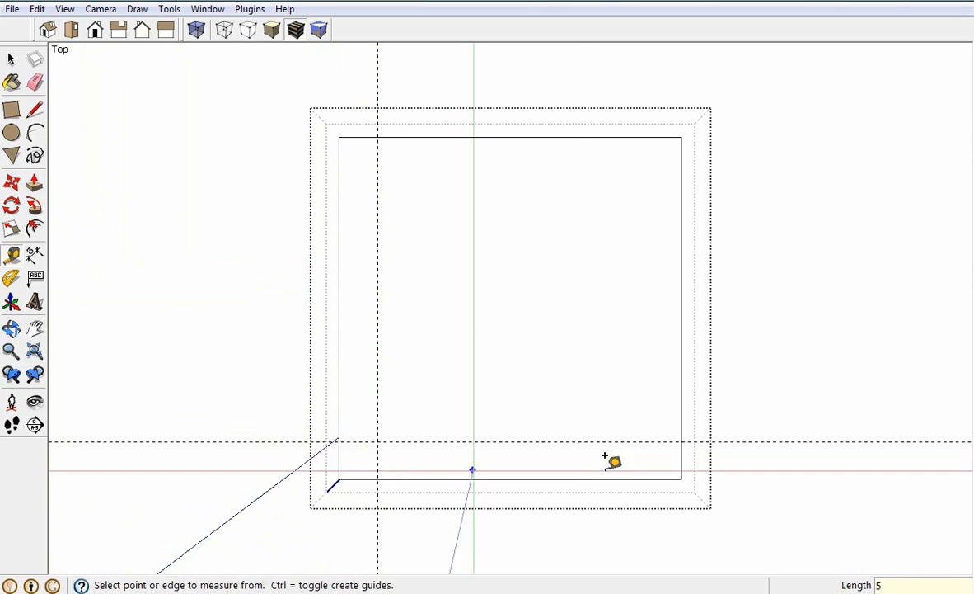
{"action": "left_click", "coordinate": [681, 440]}
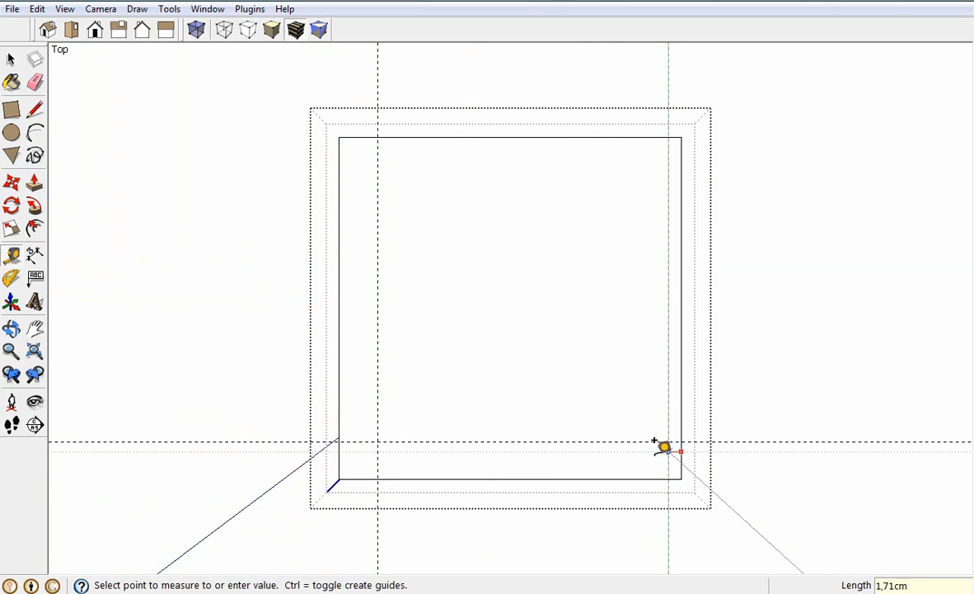
{"action": "type", "text": "5"}
{"action": "key", "text": "Return"}
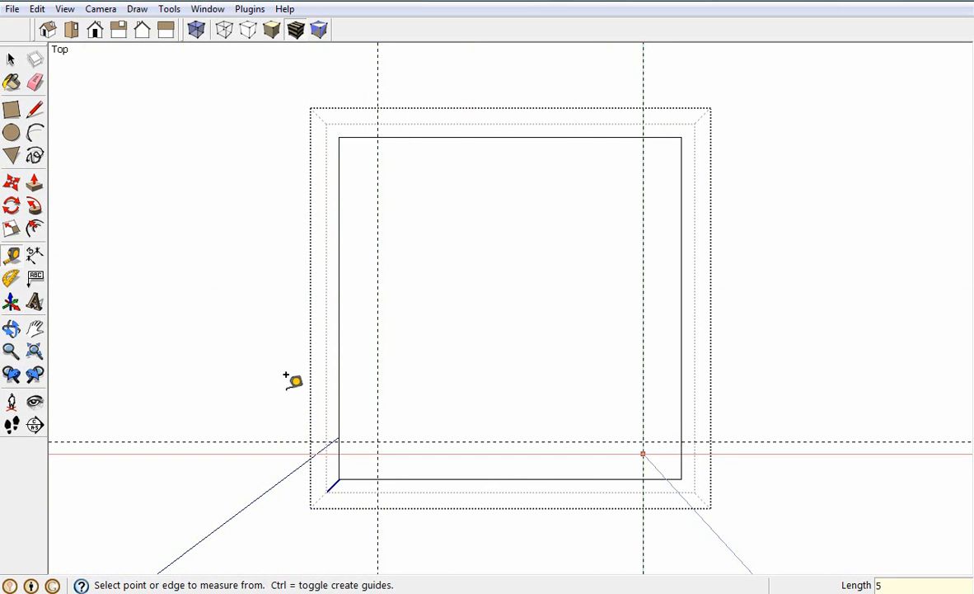
Draw a 5 cm radius tangent arc across each of the two front corners, between the guide intersections on the edges
{"action": "left_click", "coordinate": [37, 132]}
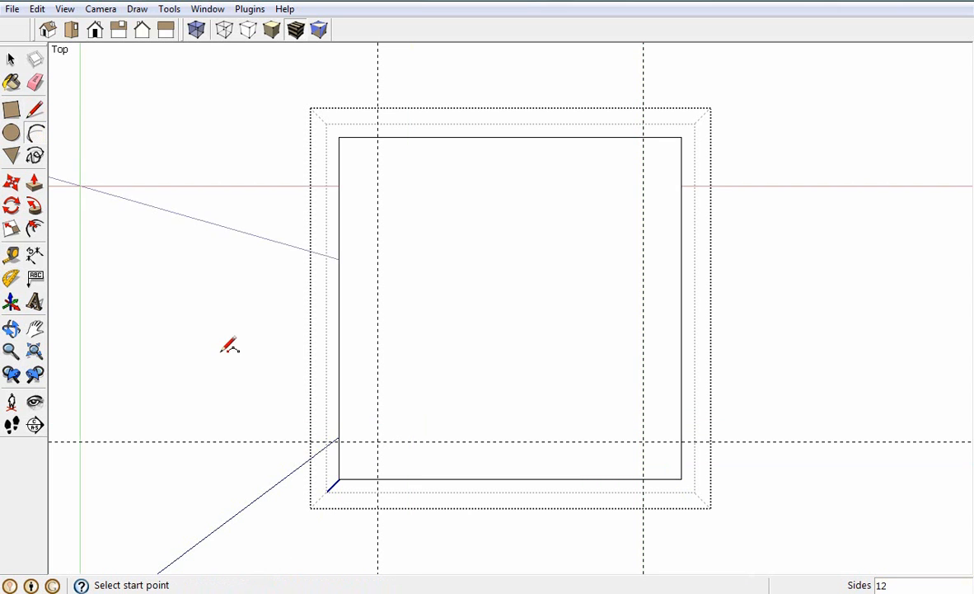
{"action": "left_click", "coordinate": [340, 440]}
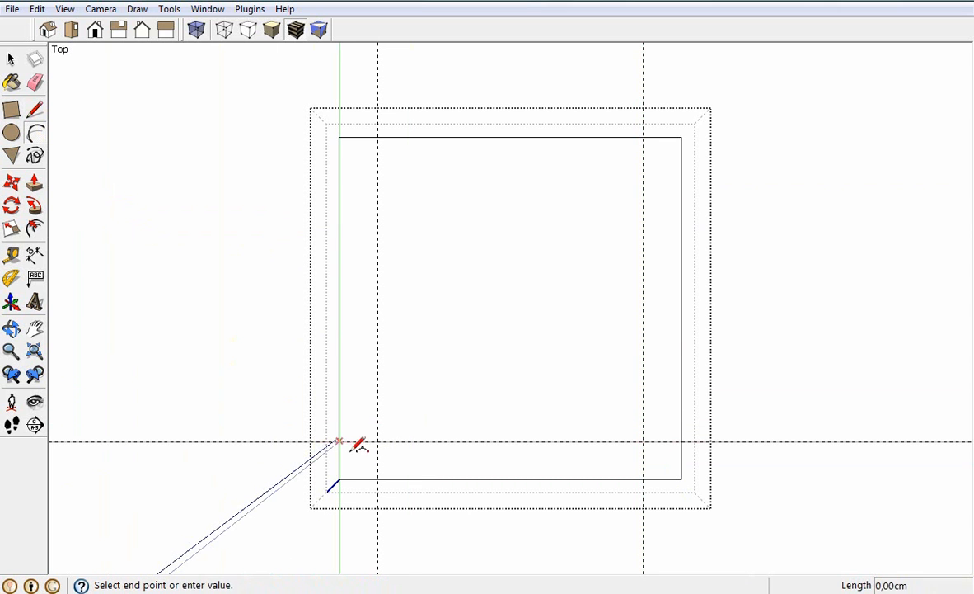
{"action": "left_click", "coordinate": [340, 478]}
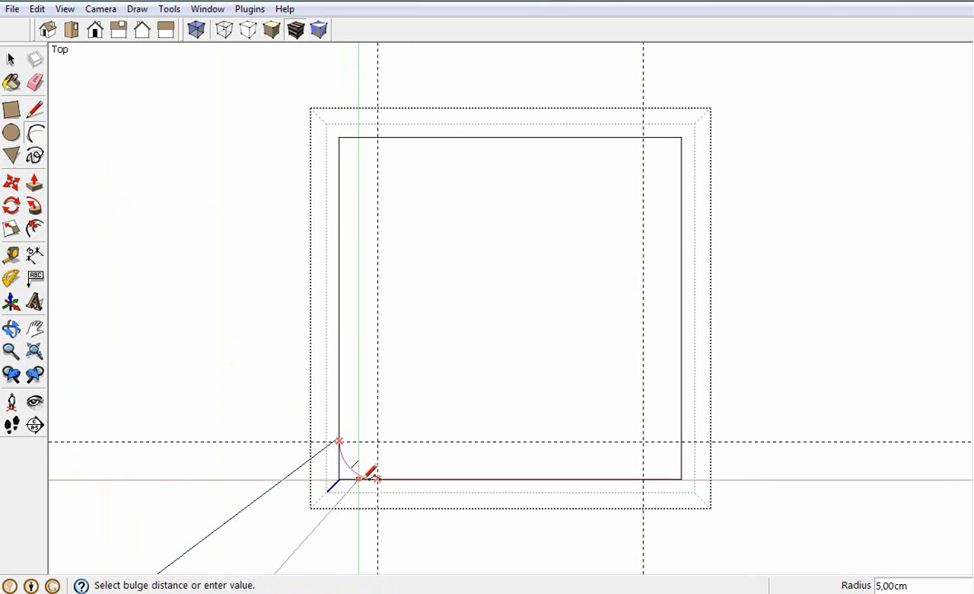
{"action": "left_click", "coordinate": [371, 471]}
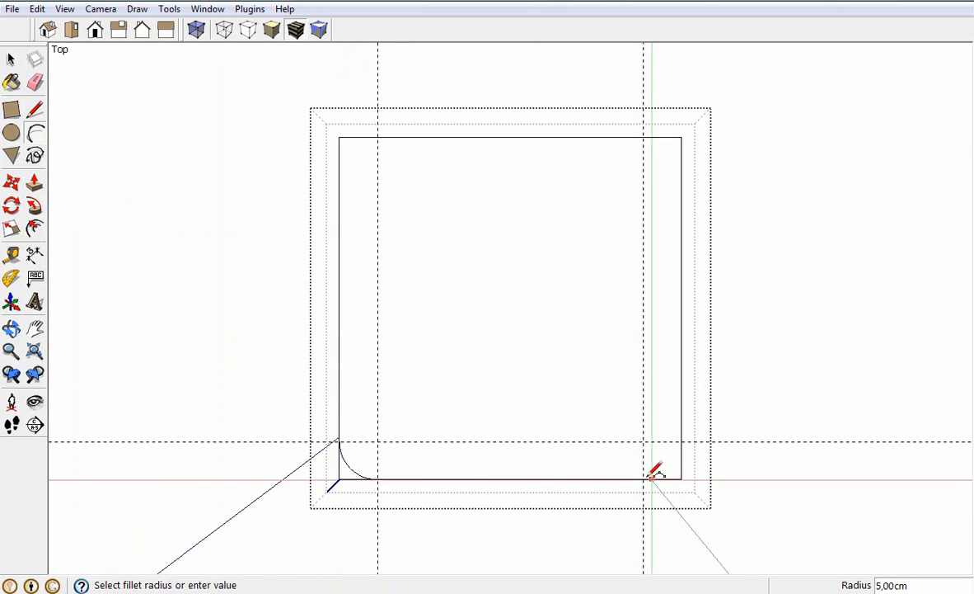
{"action": "left_click", "coordinate": [643, 478]}
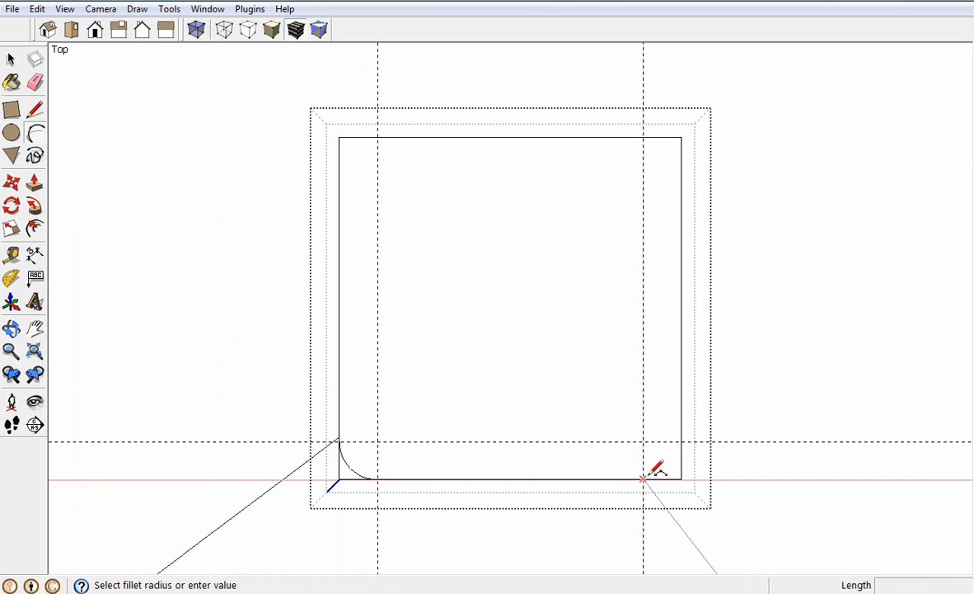
{"action": "left_click", "coordinate": [681, 441]}
{"action": "left_click", "coordinate": [690, 452]}
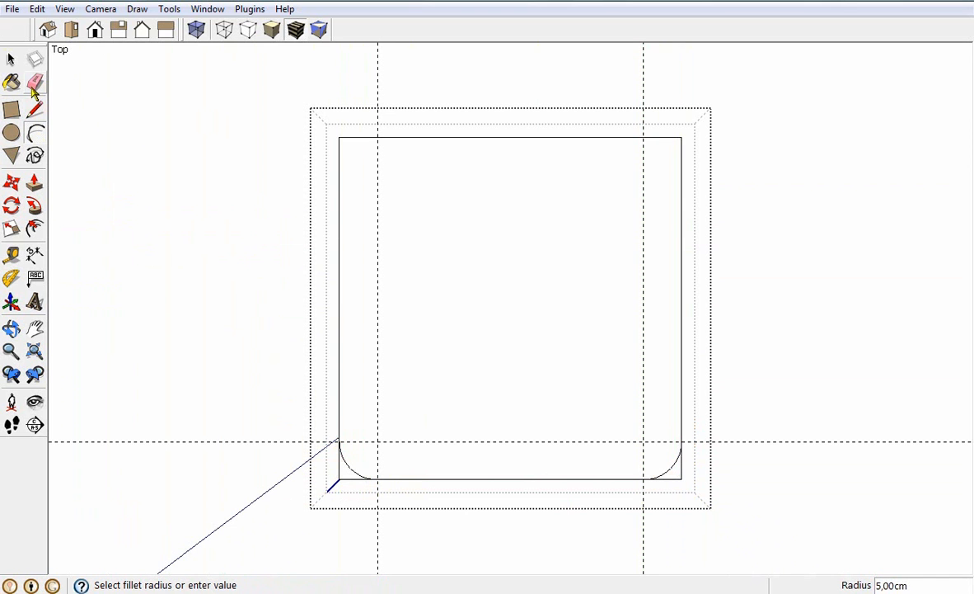
Push/Pull both small corner faces outside the arcs down 3 cm to cut the front corners round
{"action": "middle_click_drag", "start_coordinate": [408, 449], "coordinate": [420, 278]}
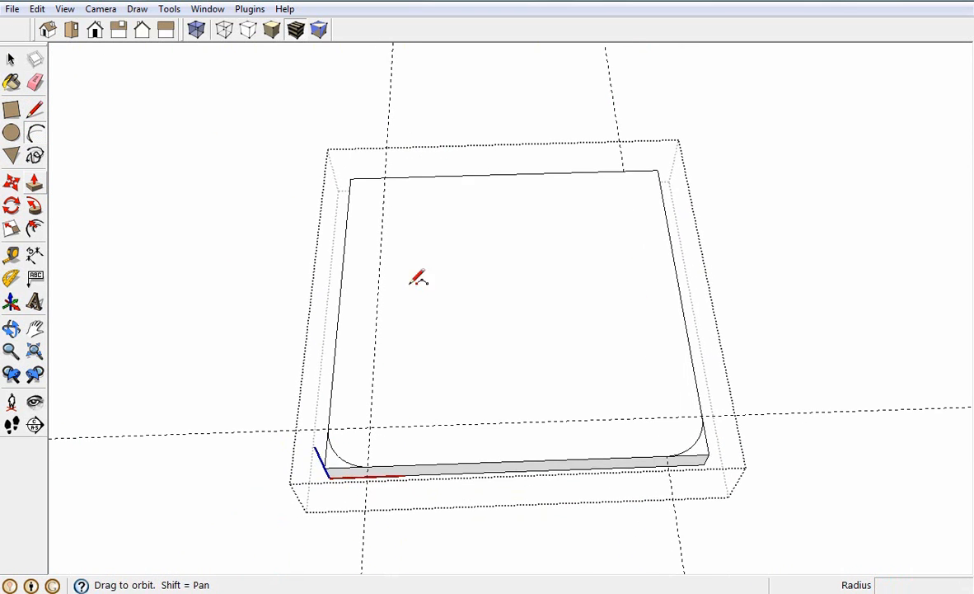
{"action": "left_click", "coordinate": [35, 183]}
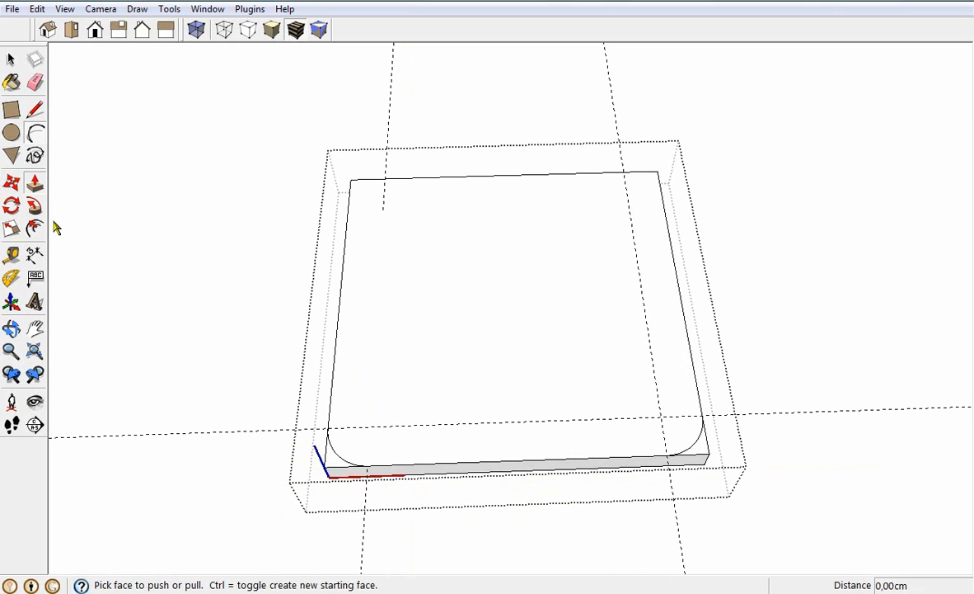
{"action": "left_click", "coordinate": [332, 468]}
{"action": "left_click", "coordinate": [339, 486]}
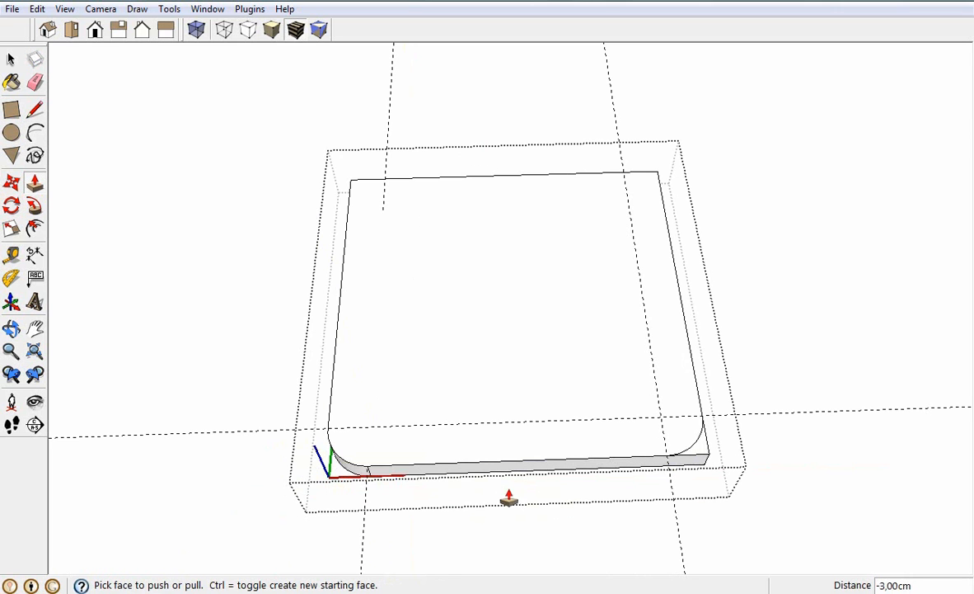
{"action": "left_click", "coordinate": [700, 462]}
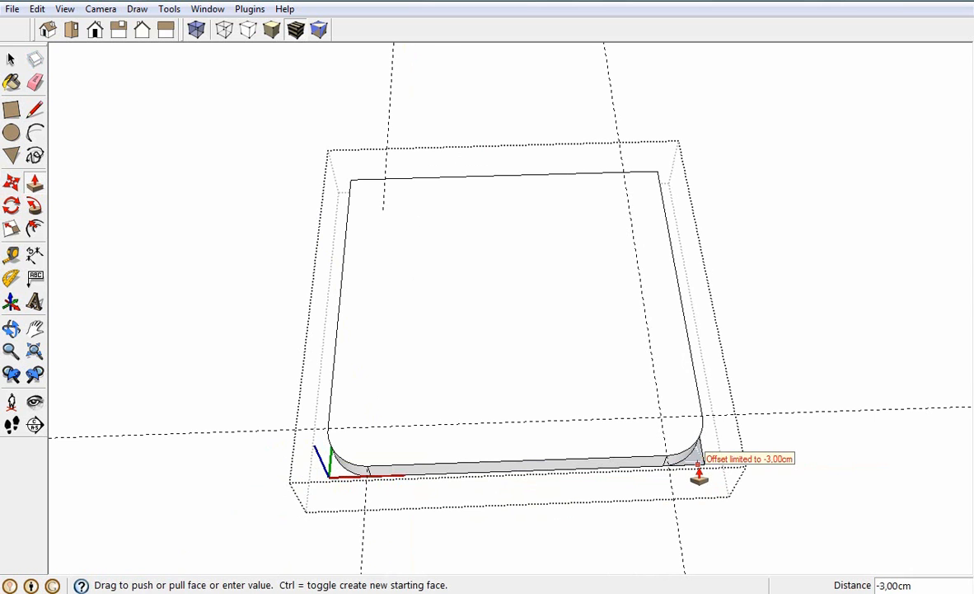
{"action": "left_click", "coordinate": [699, 476]}
{"action": "mouse_move", "coordinate": [700, 481]}
{"action": "middle_mouse_down"}
{"action": "mouse_move", "coordinate": [657, 548]}
{"action": "mouse_move", "coordinate": [570, 518]}
{"action": "mouse_move", "coordinate": [477, 420]}
{"action": "mouse_move", "coordinate": [472, 402]}
{"action": "mouse_move", "coordinate": [477, 393]}
{"action": "mouse_move", "coordinate": [589, 472]}
{"action": "mouse_move", "coordinate": [741, 436]}
{"action": "mouse_move", "coordinate": [706, 485]}
{"action": "middle_mouse_up"}
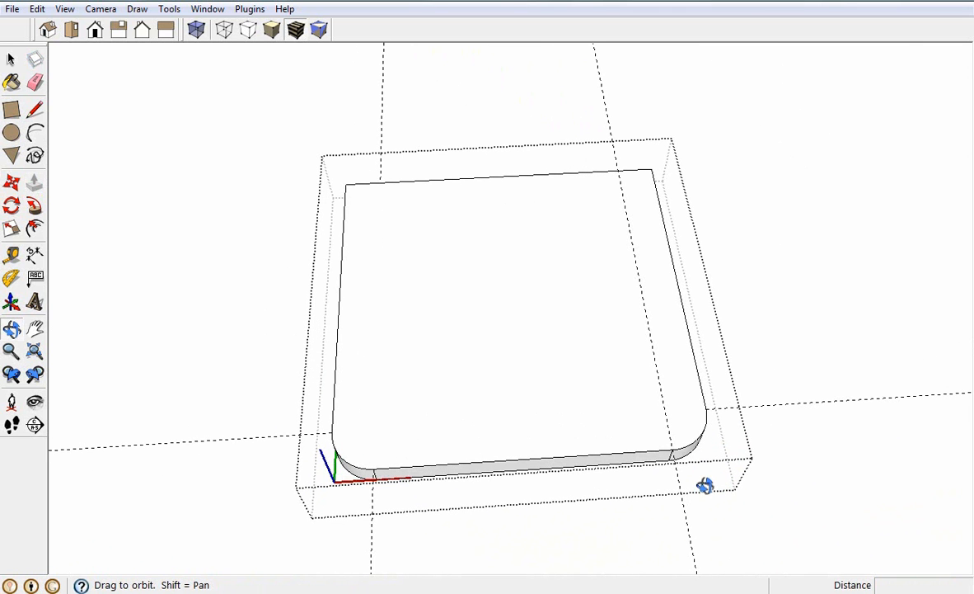
{"action": "key", "text": "p"}
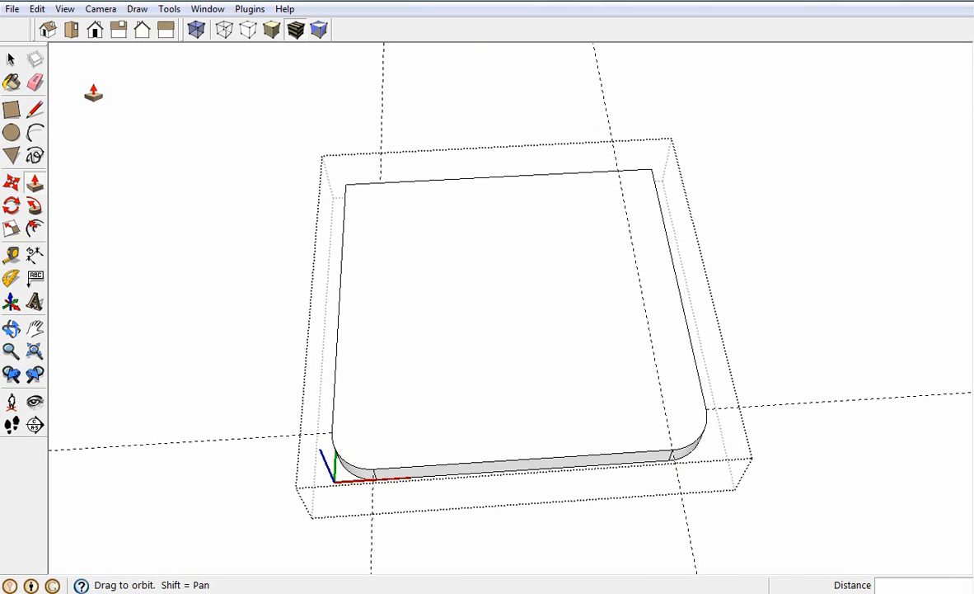
Close the Assento component for editing and select the whole component
{"action": "left_click", "coordinate": [10, 59]}
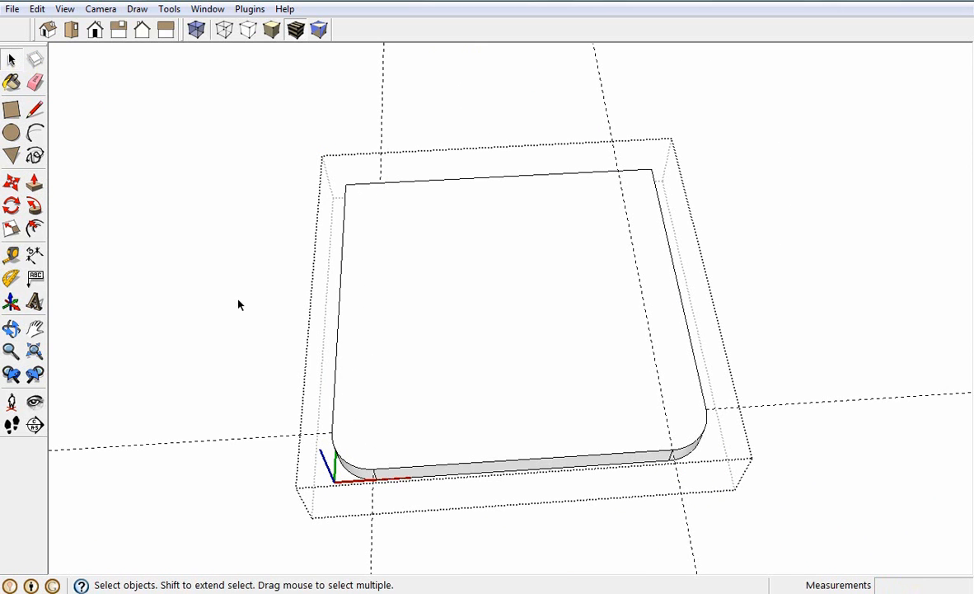
{"action": "left_click", "coordinate": [238, 300]}
{"action": "middle_click_drag", "start_coordinate": [597, 514], "coordinate": [403, 319]}
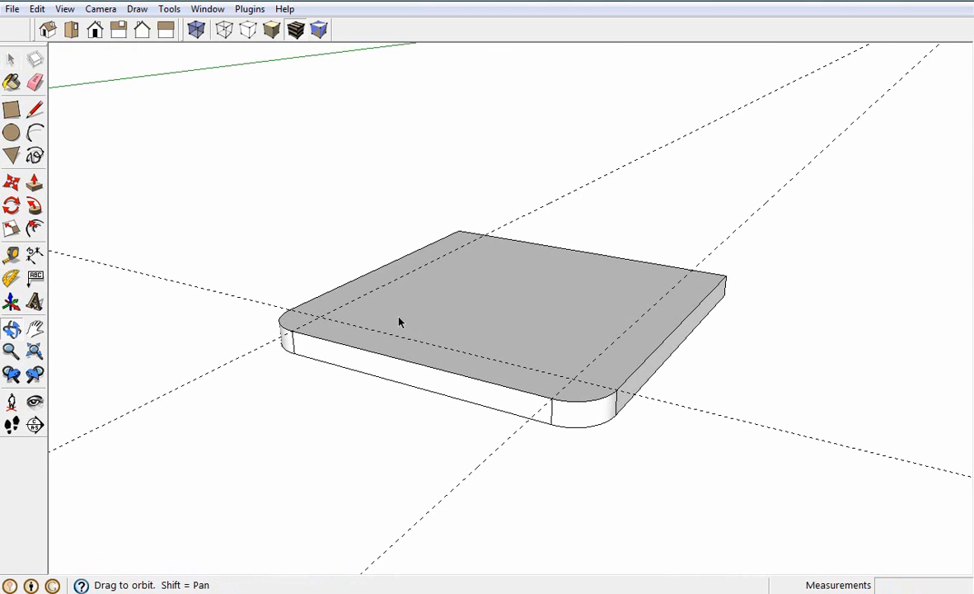
{"action": "middle_click_drag", "start_coordinate": [610, 450], "coordinate": [500, 466]}
{"action": "left_click", "coordinate": [502, 285]}
On the seat's underside, create guides 5 cm inside the rounded front edge and the left side edge
{"action": "middle_click_drag", "start_coordinate": [435, 457], "coordinate": [542, 519]}
{"action": "middle_click_drag", "start_coordinate": [505, 342], "coordinate": [442, 169]}
{"action": "middle_click_drag", "start_coordinate": [478, 287], "coordinate": [618, 475]}
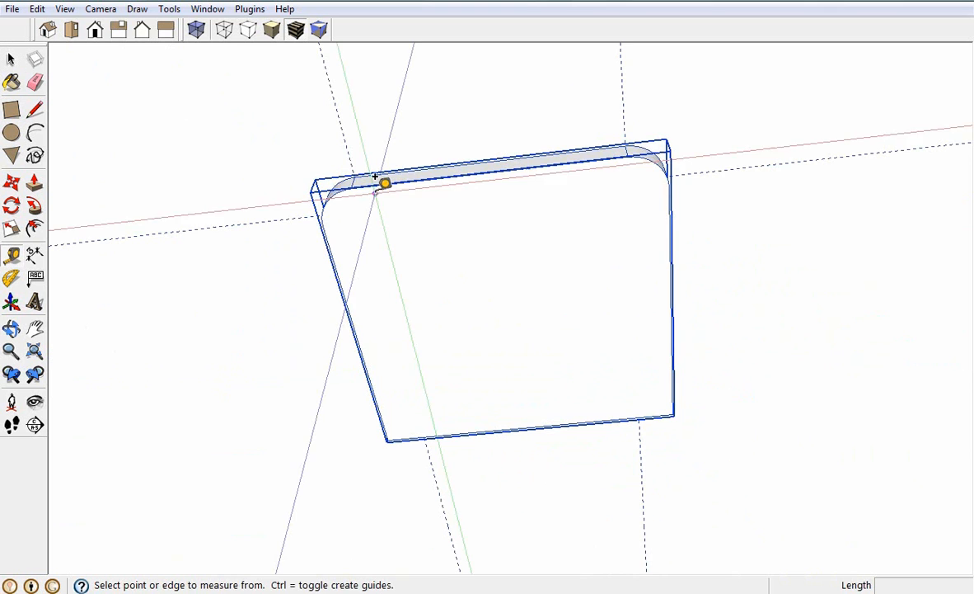
{"action": "left_click", "coordinate": [375, 179]}
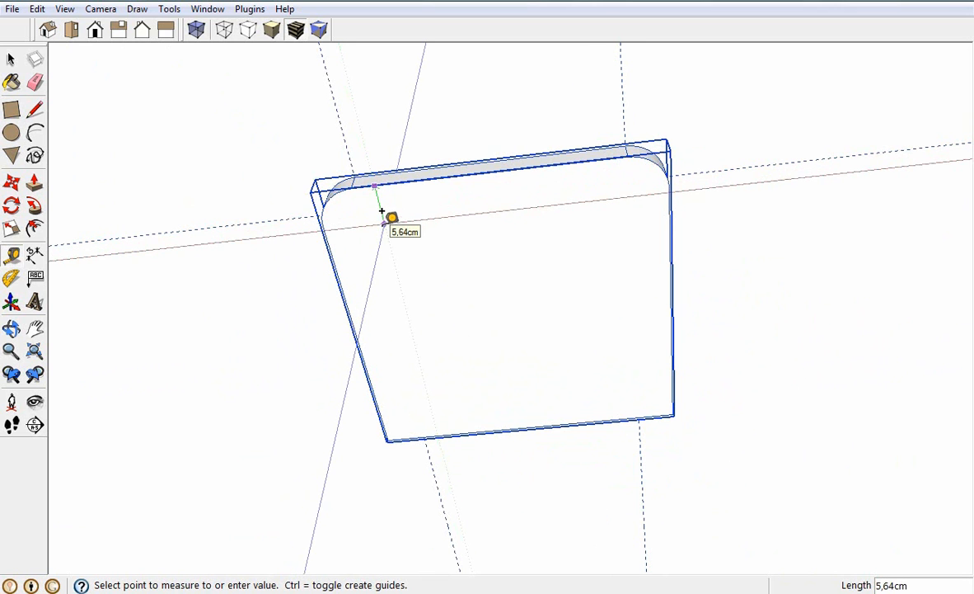
{"action": "key", "text": "Return"}
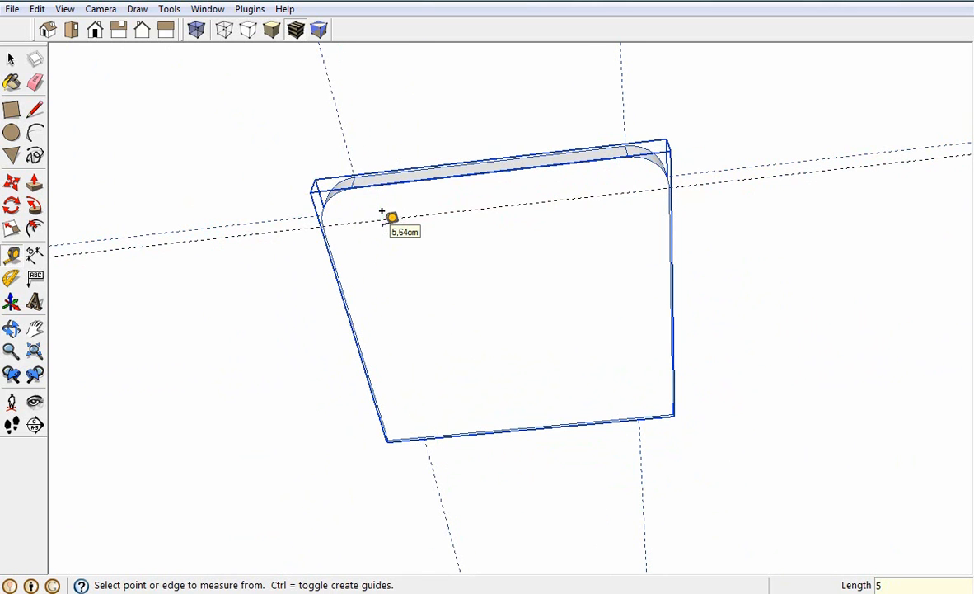
{"action": "left_click", "coordinate": [331, 238]}
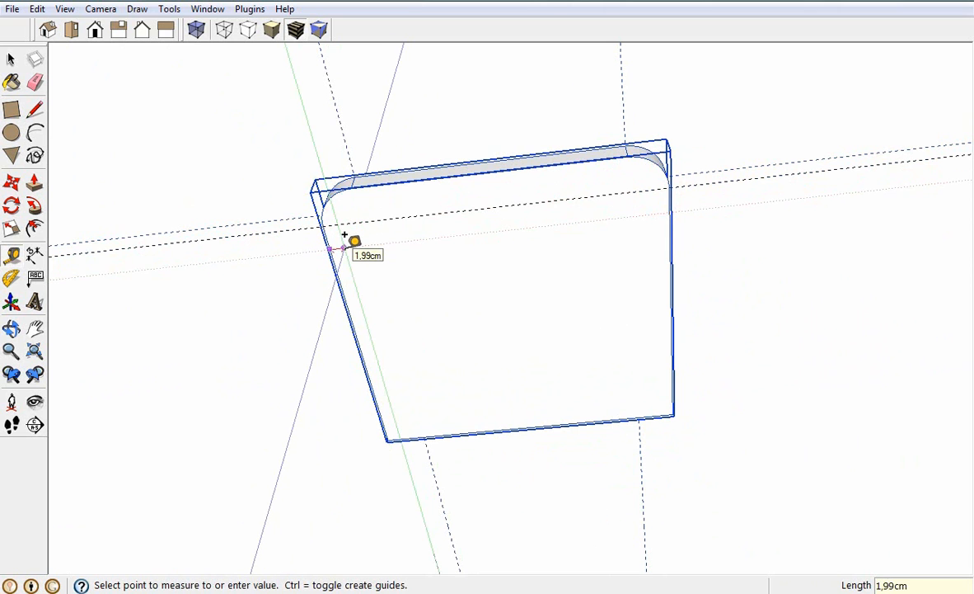
{"action": "left_click", "coordinate": [345, 237]}
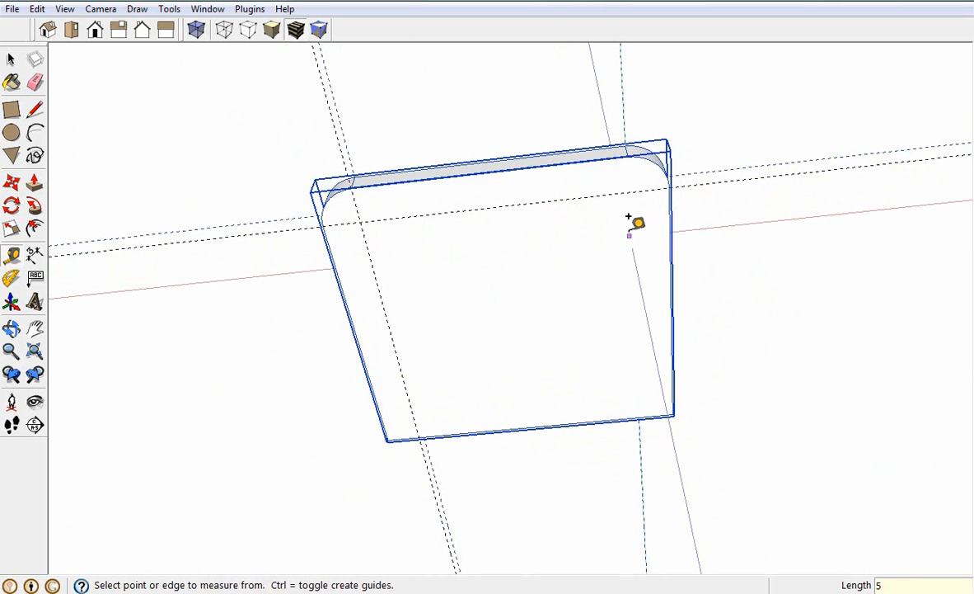
Add a second guide on the underside 5 cm further inward from each of the front and left guides
{"action": "left_click", "coordinate": [415, 206]}
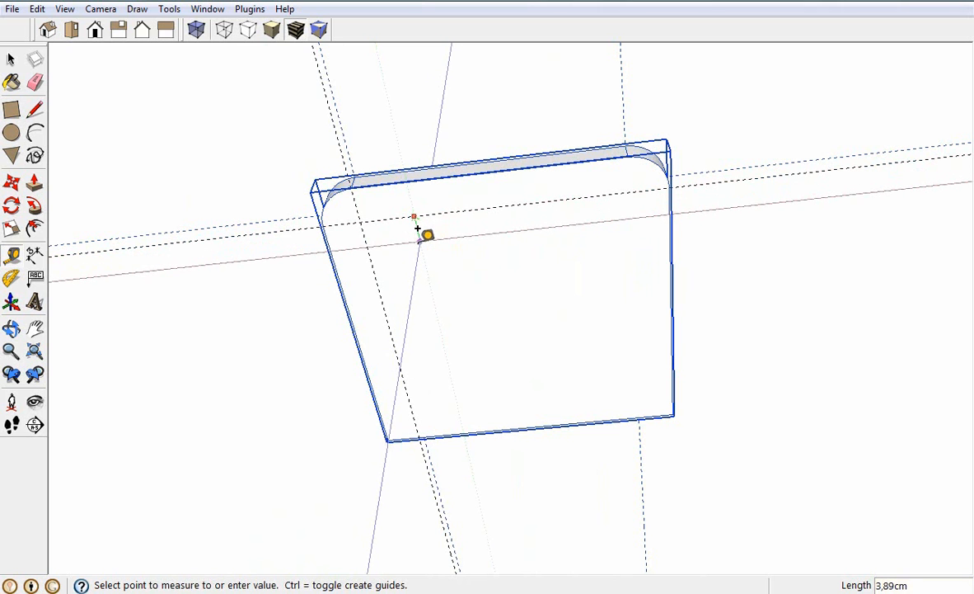
{"action": "left_click", "coordinate": [417, 228]}
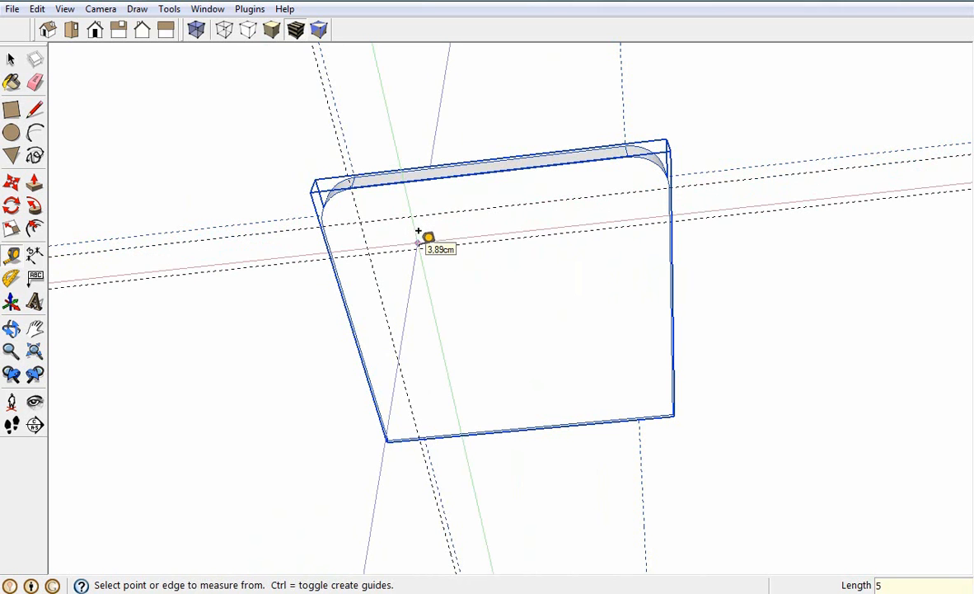
{"action": "left_click", "coordinate": [364, 234]}
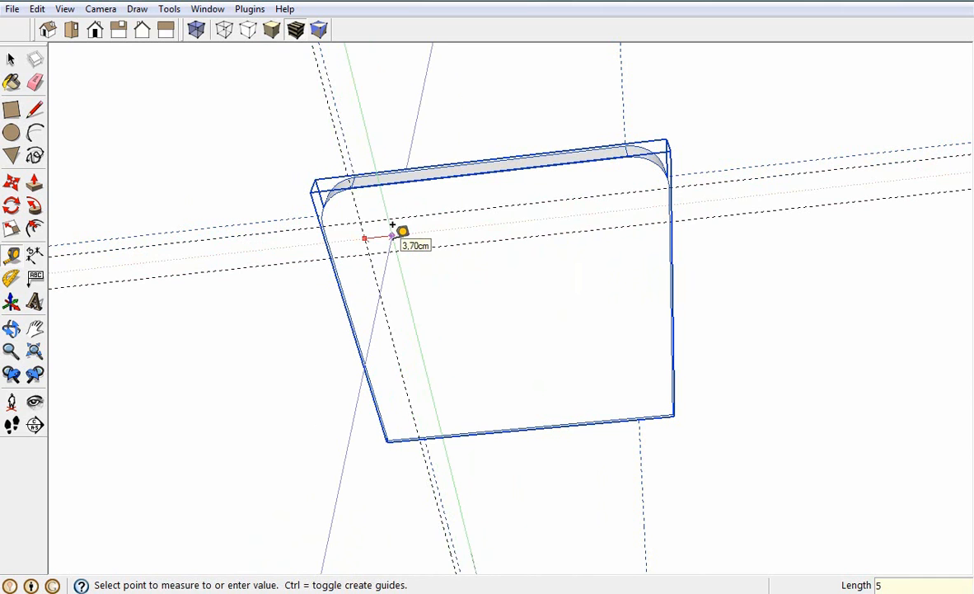
{"action": "left_click", "coordinate": [393, 226]}
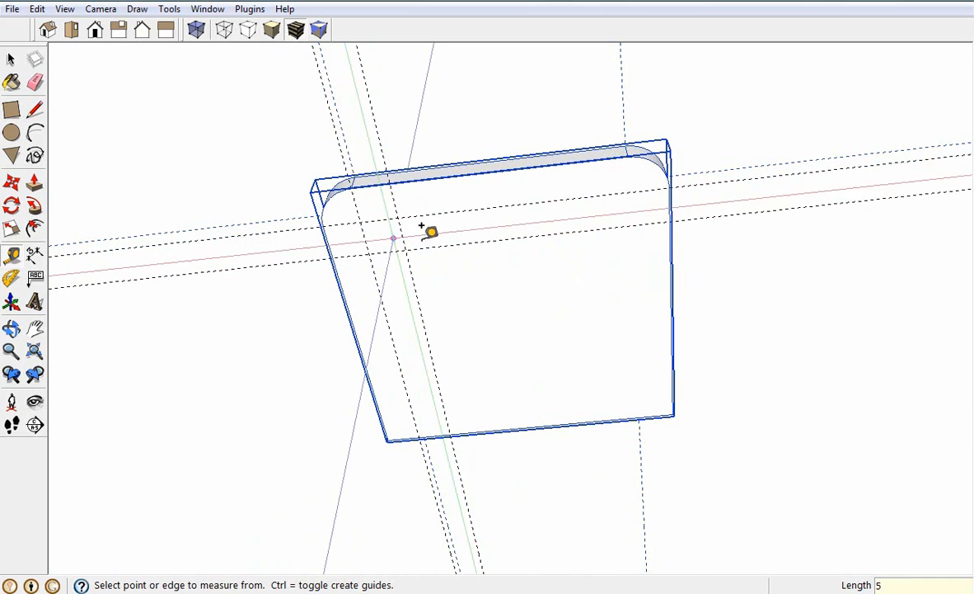
Create a guide 5 cm inside the underside's right edge and another 5 cm further inward from it
{"action": "left_click", "coordinate": [657, 202]}
{"action": "type", "text": "5"}
{"action": "key", "text": "Return"}
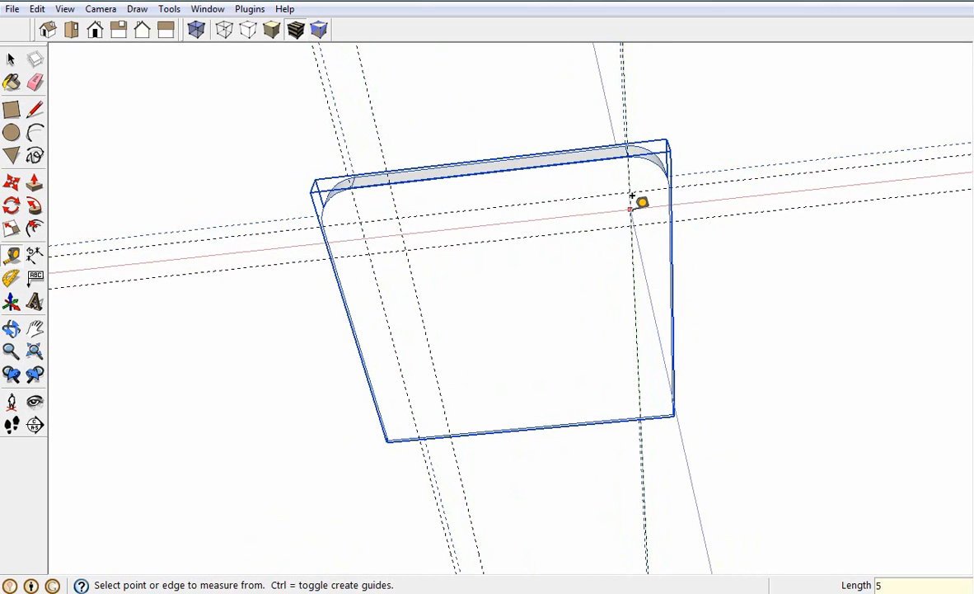
{"action": "left_click", "coordinate": [633, 198]}
{"action": "key", "text": "Return"}
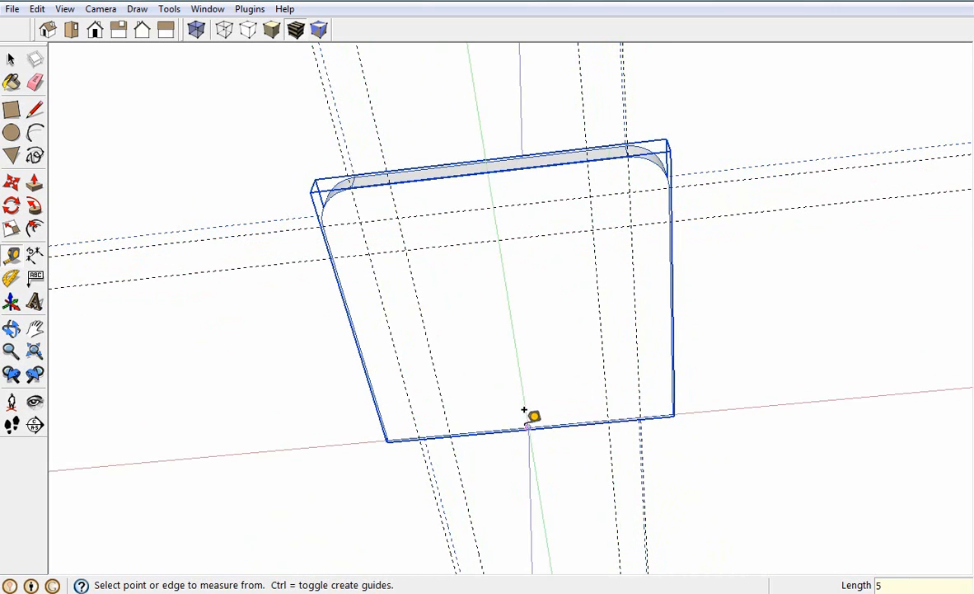
Create a guide 5 cm inside the underside's back edge and another 5 cm further inward from it
{"action": "left_click", "coordinate": [525, 408]}
{"action": "type", "text": "5"}
{"action": "key", "text": "Return"}
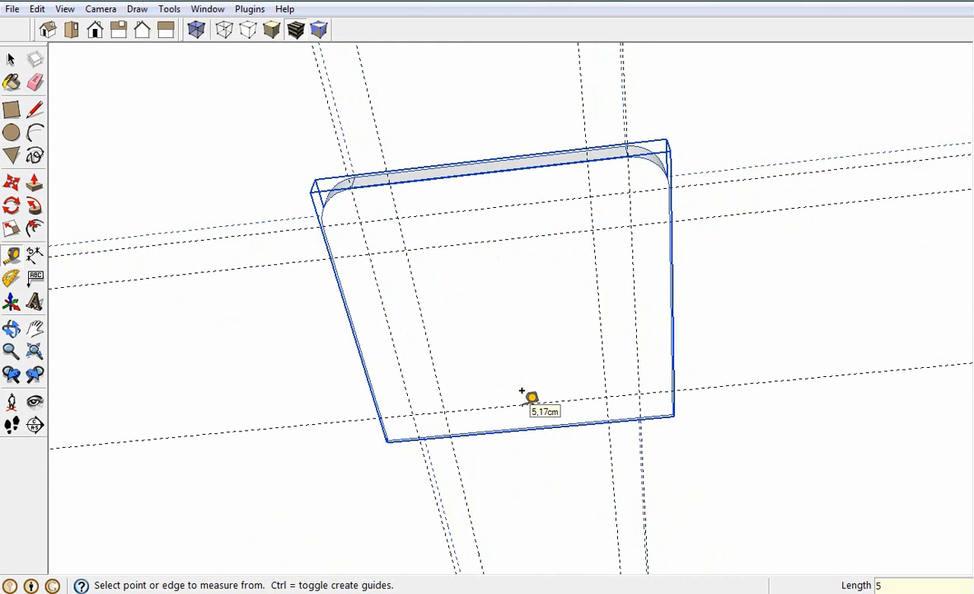
{"action": "middle_click_drag", "start_coordinate": [521, 391], "coordinate": [537, 366]}
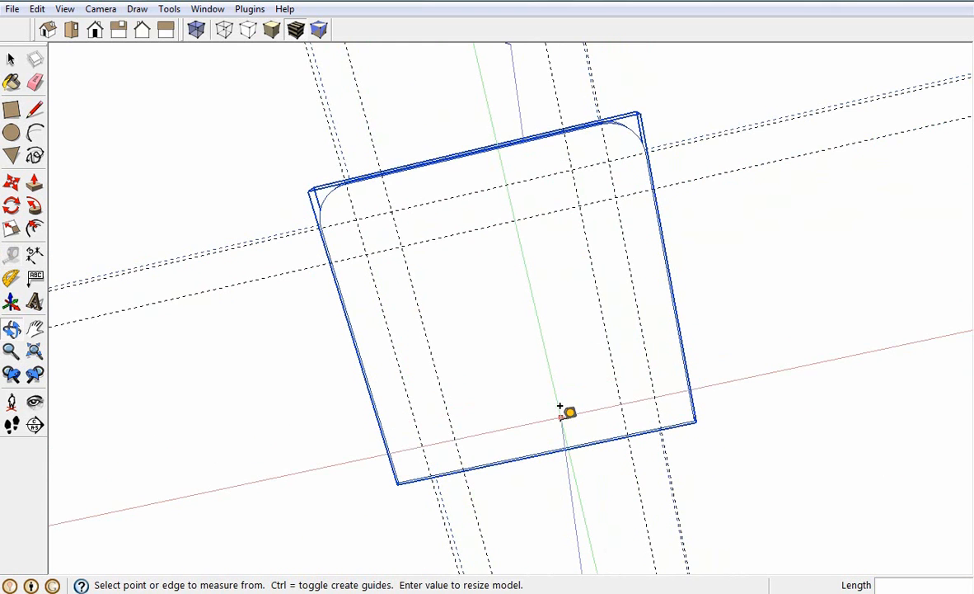
{"action": "scroll", "coordinate": [559, 407], "scroll_direction": "up", "scroll_amount": 1}
{"action": "left_click", "coordinate": [559, 407]}
{"action": "type", "text": "5"}
{"action": "key", "text": "Return"}
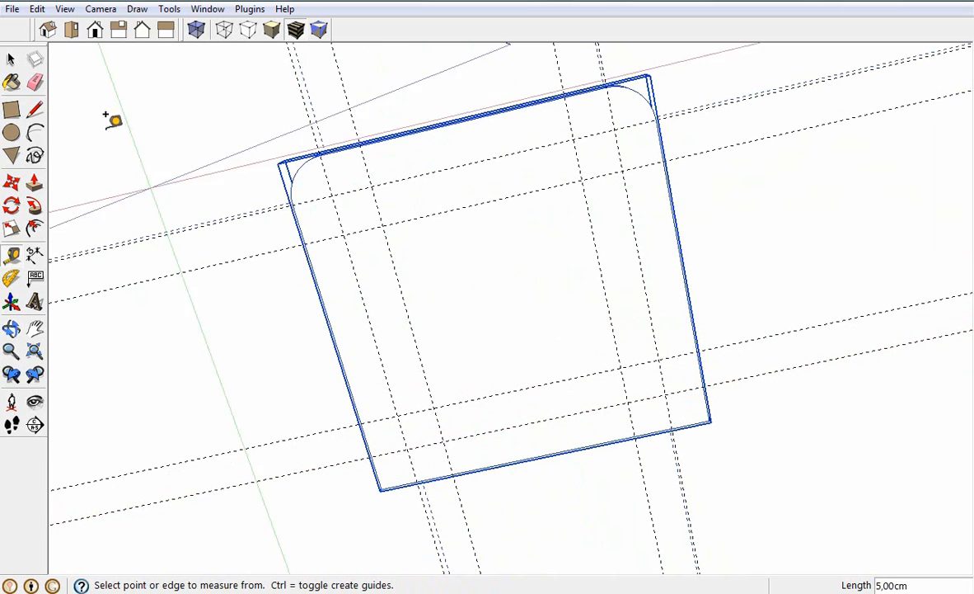
Draw a 5 × 5 cm square on the underside from the outer intersection of the front and left guides
{"action": "left_click", "coordinate": [12, 109]}
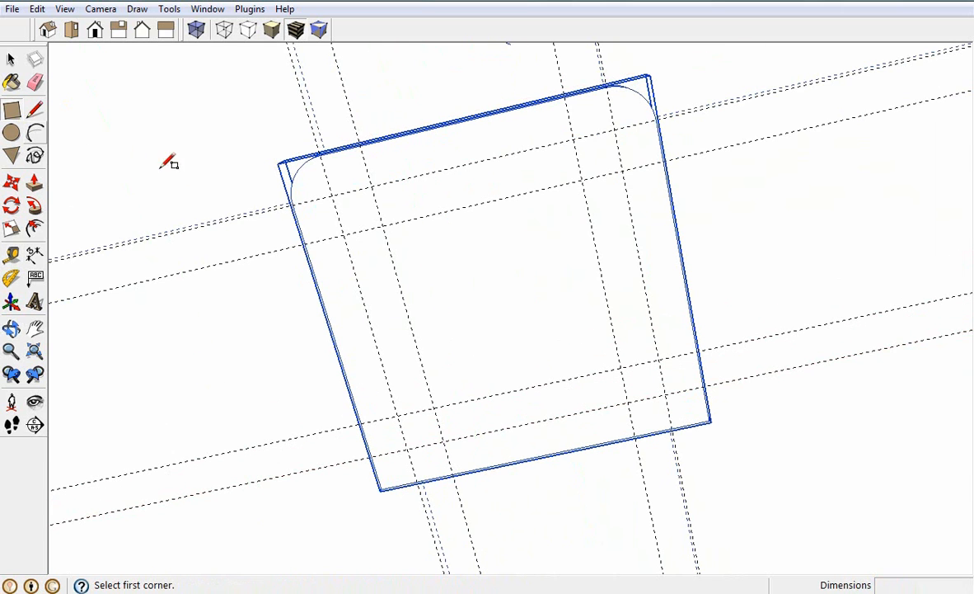
{"action": "left_click", "coordinate": [331, 196]}
{"action": "type", "text": "5;5"}
{"action": "key", "text": "Return"}
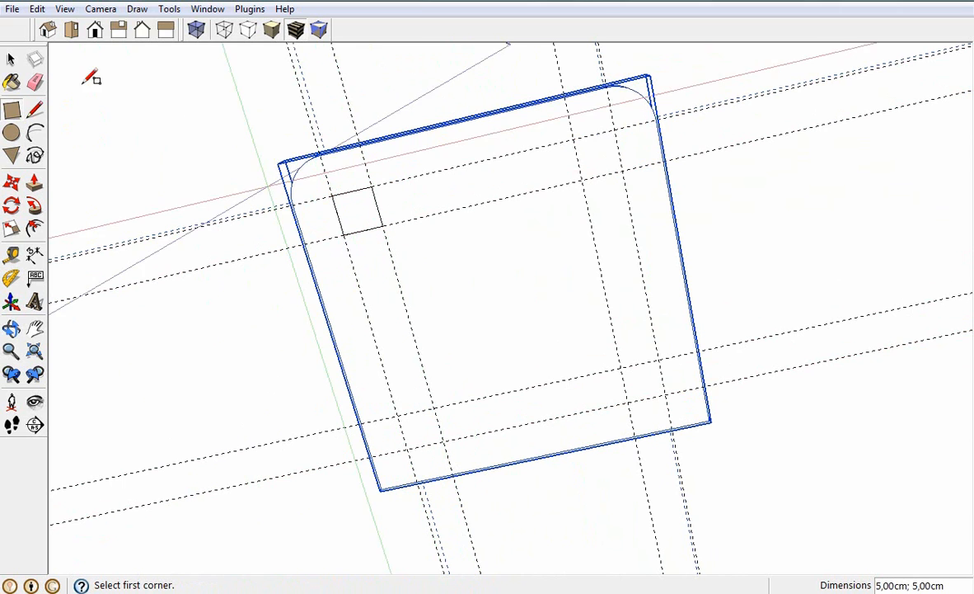
Turn the square into a component named "pé da cadeira", replacing the selection
{"action": "left_click", "coordinate": [12, 60]}
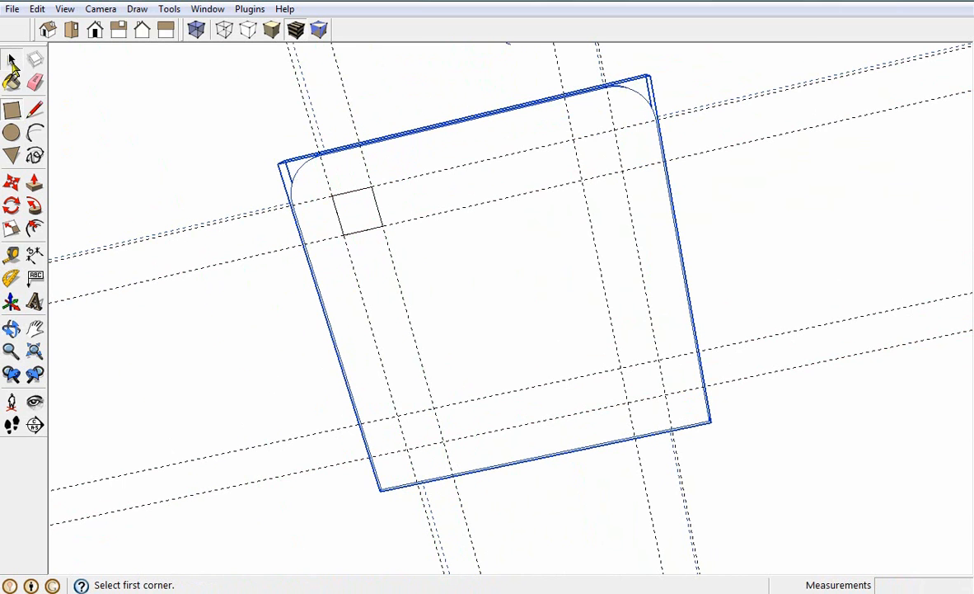
{"action": "left_click", "coordinate": [346, 219]}
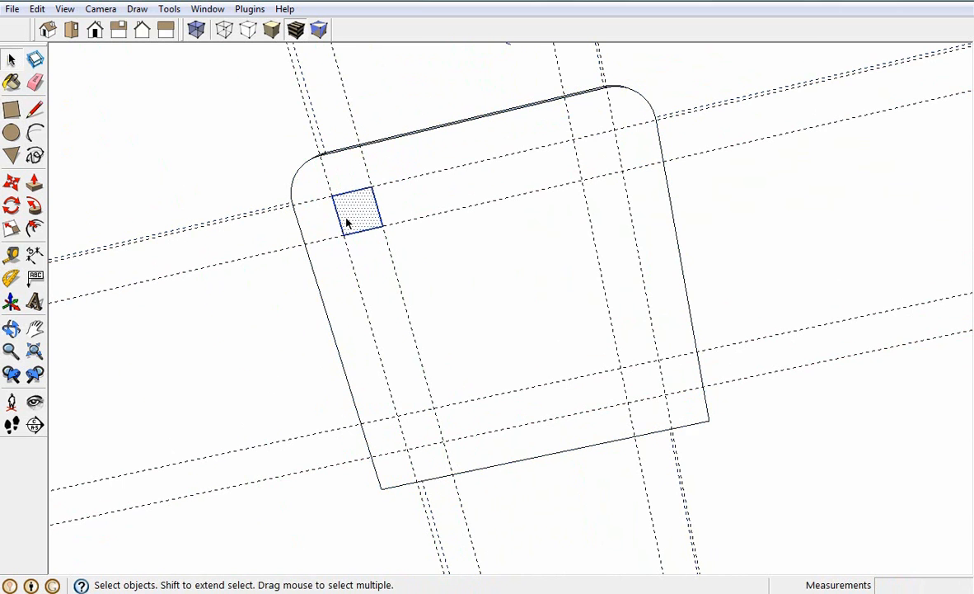
{"action": "right_click", "coordinate": [352, 220]}
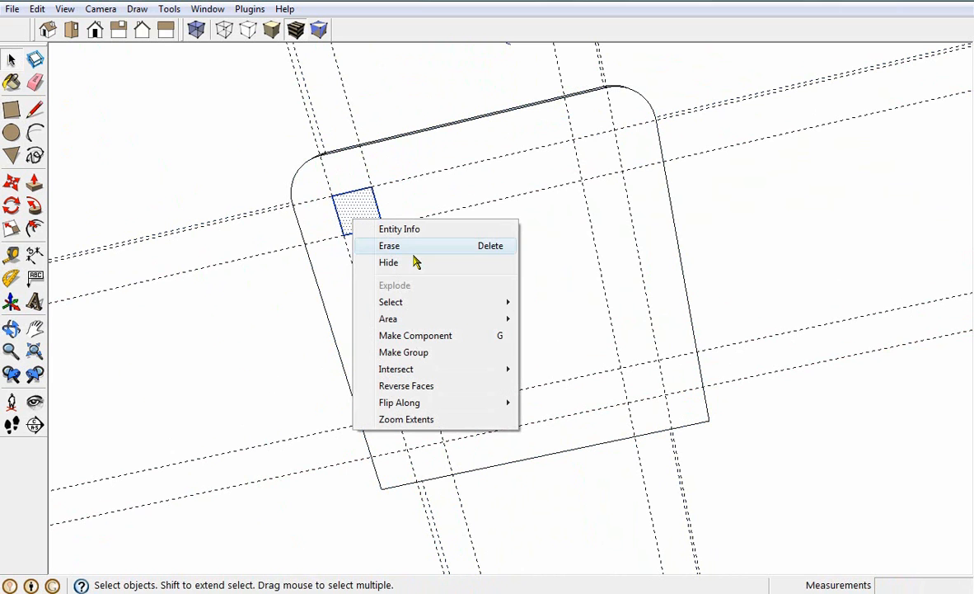
{"action": "left_click", "coordinate": [415, 335]}
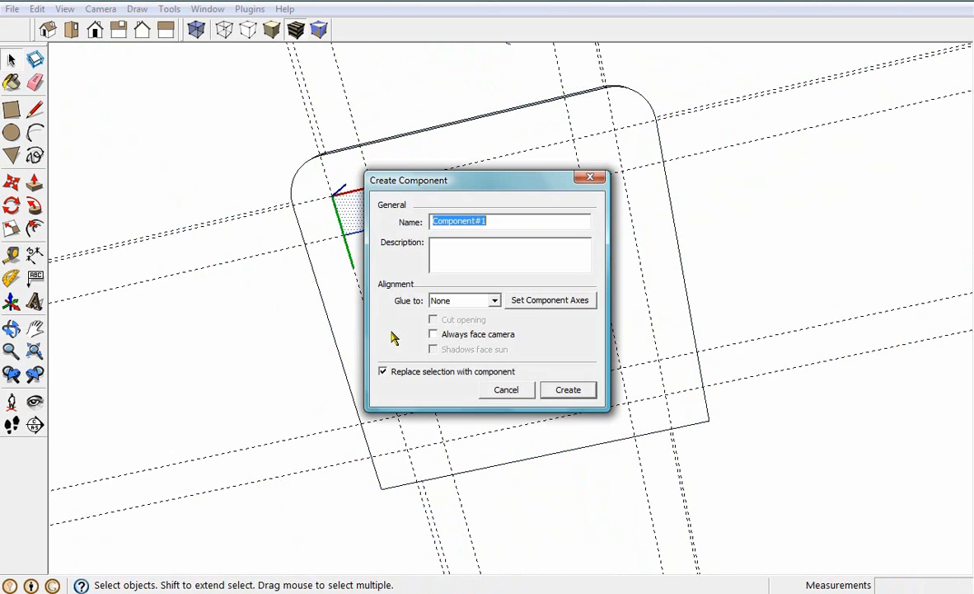
{"action": "type", "text": "pé da cadeira"}
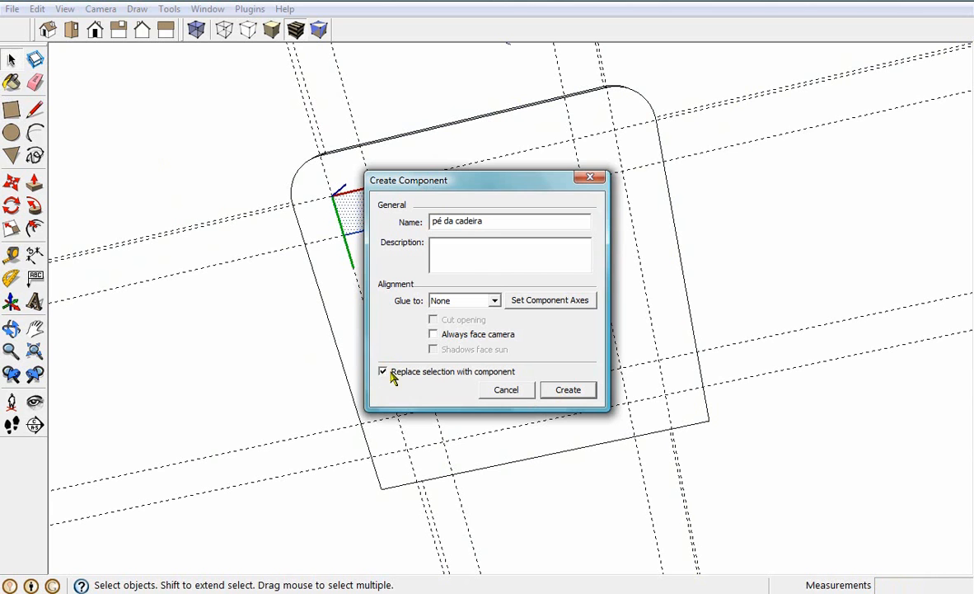
{"action": "left_click", "coordinate": [567, 388]}
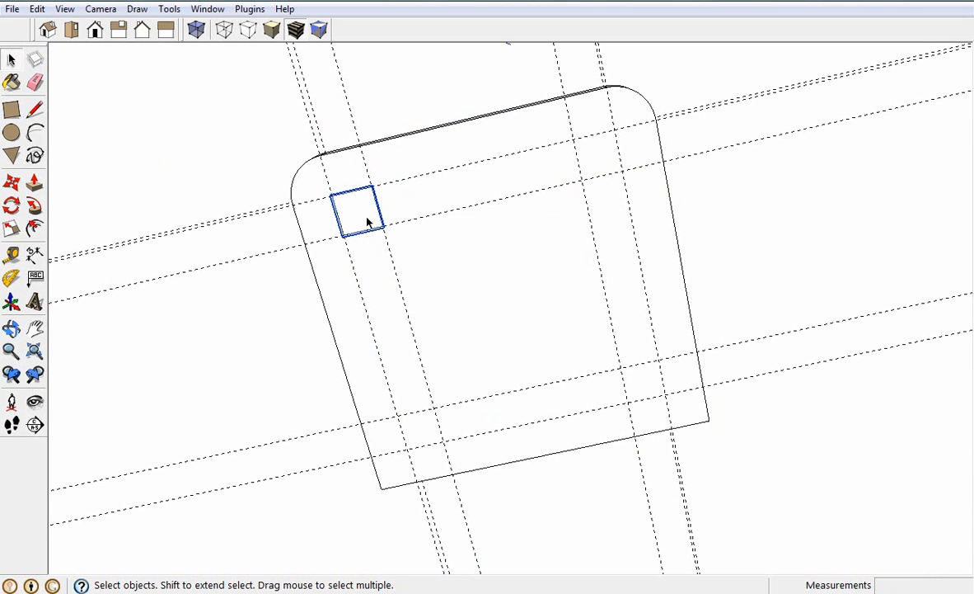
Copy the foot component 30 cm along the front guide to the guide intersection at the right front corner
{"action": "left_click", "coordinate": [11, 183]}
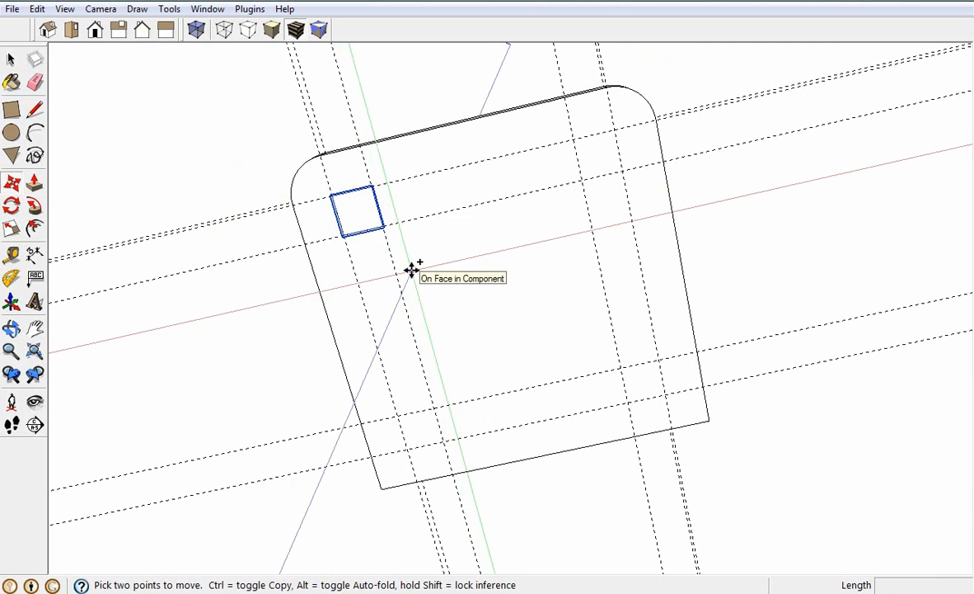
{"action": "left_click", "coordinate": [373, 186]}
{"action": "key", "text": "ctrl"}
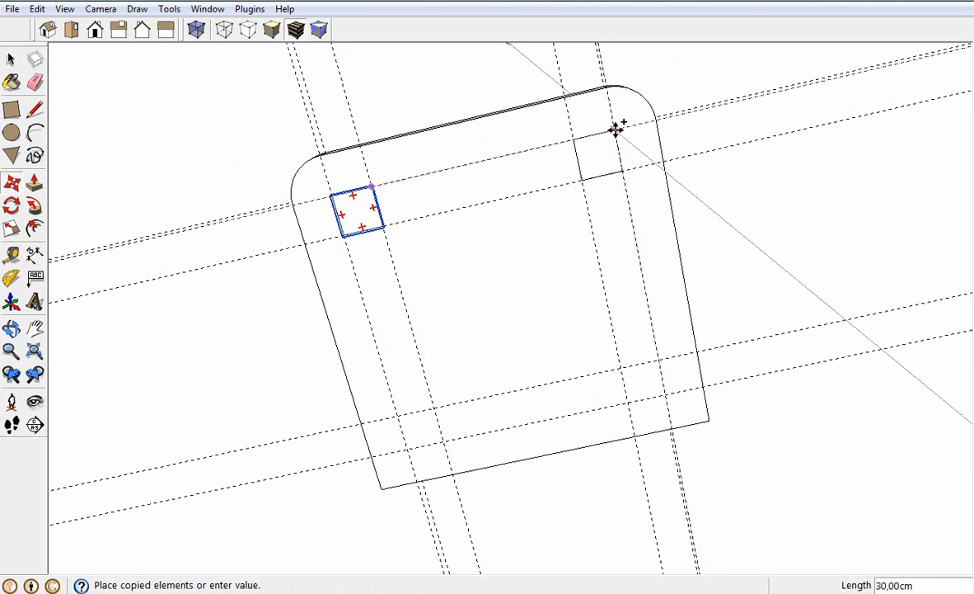
{"action": "left_click", "coordinate": [617, 130]}
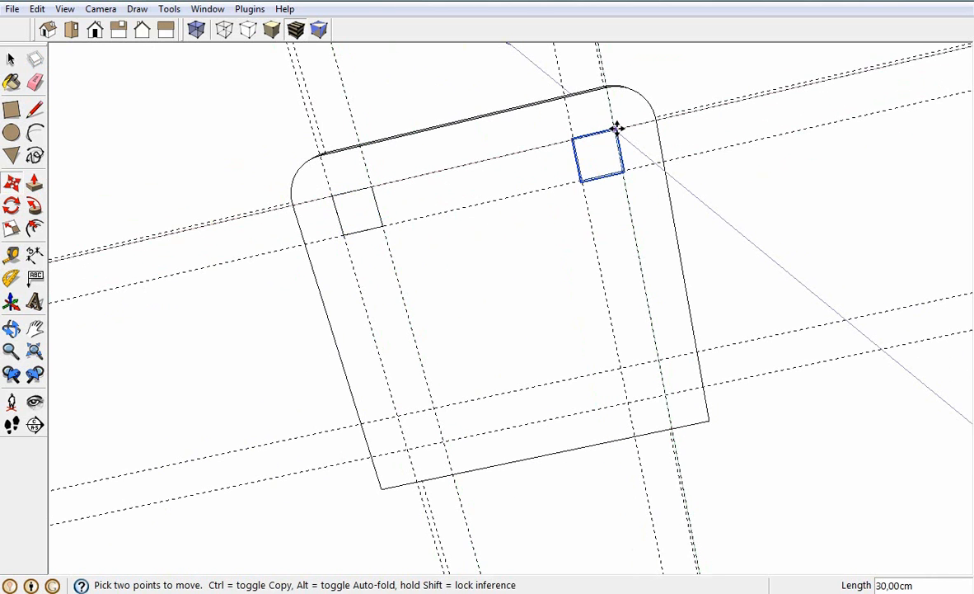
Select both front foot components and copy them 30 cm toward the back onto the rear guide intersections
{"action": "left_click", "coordinate": [11, 60]}
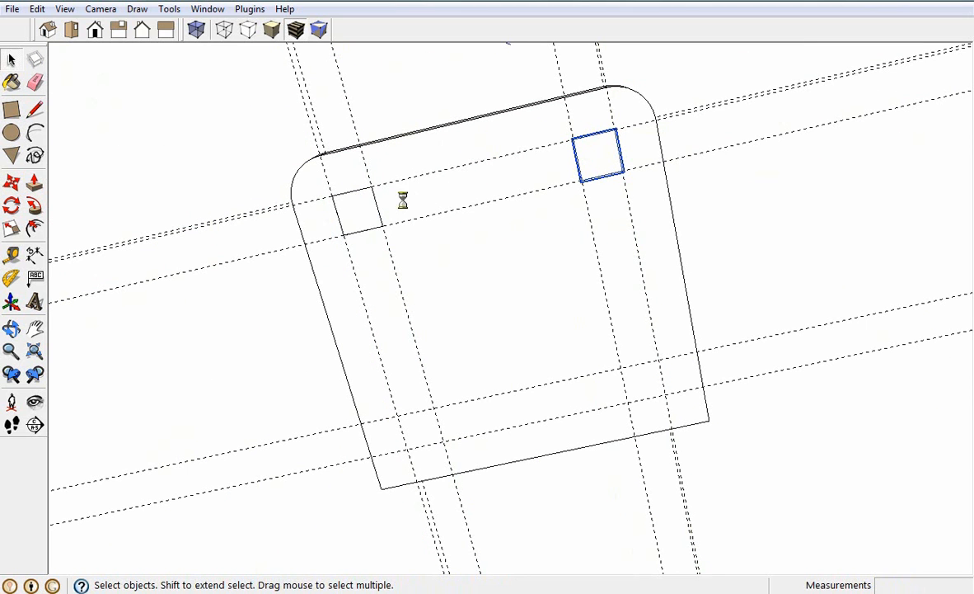
{"action": "left_click", "coordinate": [360, 211], "text": "shift"}
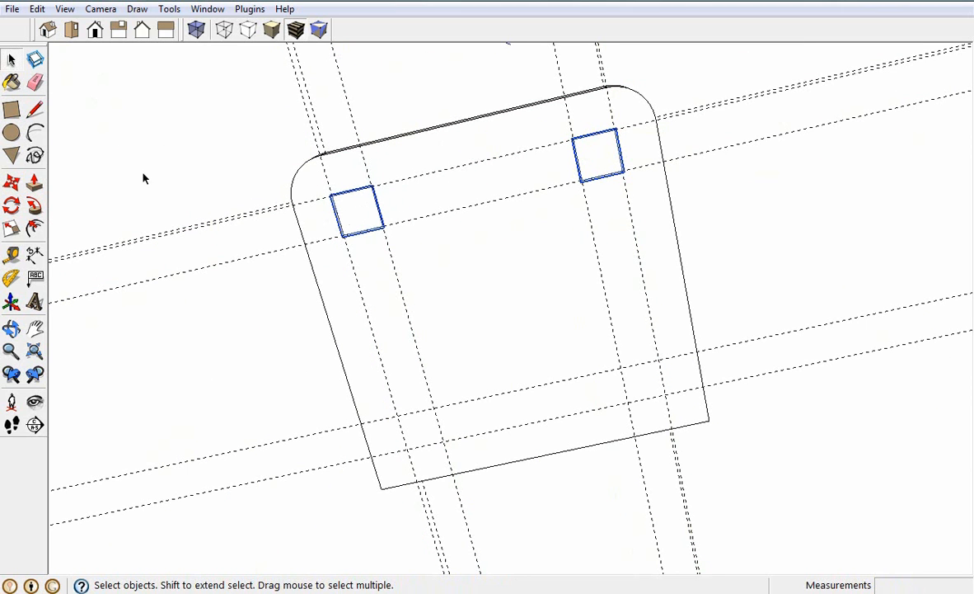
{"action": "left_click", "coordinate": [12, 183]}
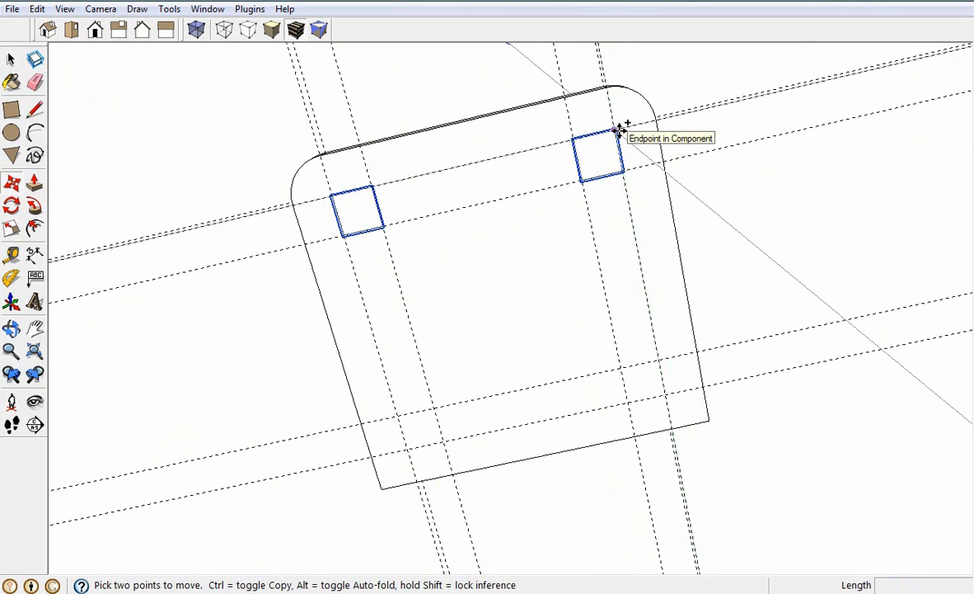
{"action": "left_click", "coordinate": [617, 130]}
{"action": "key", "text": "ctrl"}
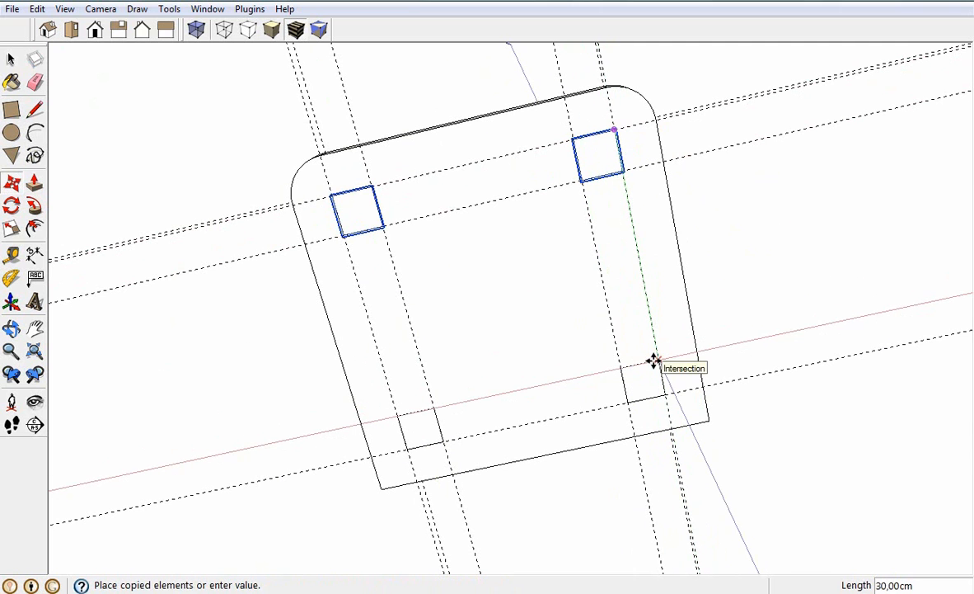
{"action": "left_click", "coordinate": [653, 361]}
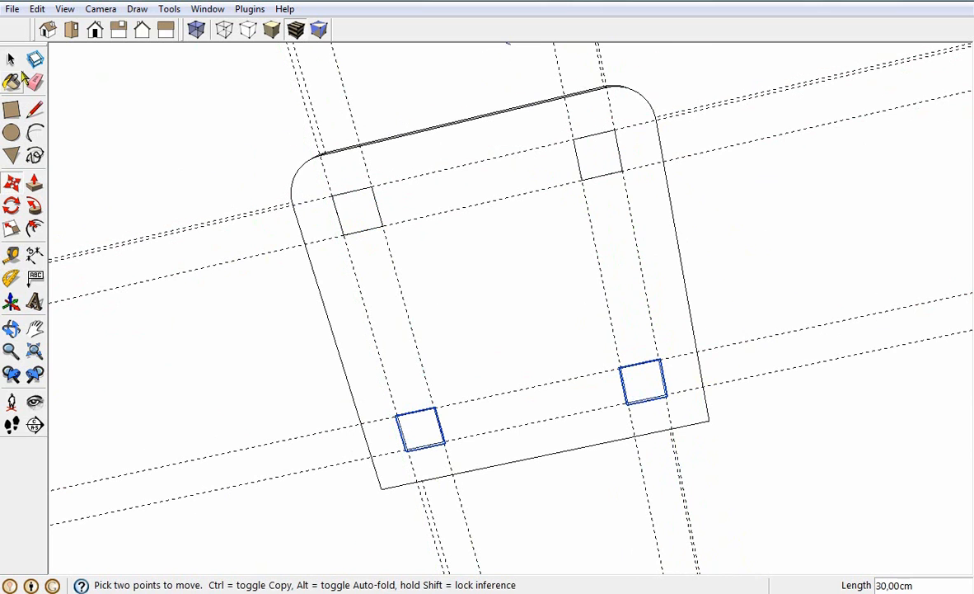
Deselect the copied feet and remove all guides from the model
{"action": "left_click", "coordinate": [14, 60]}
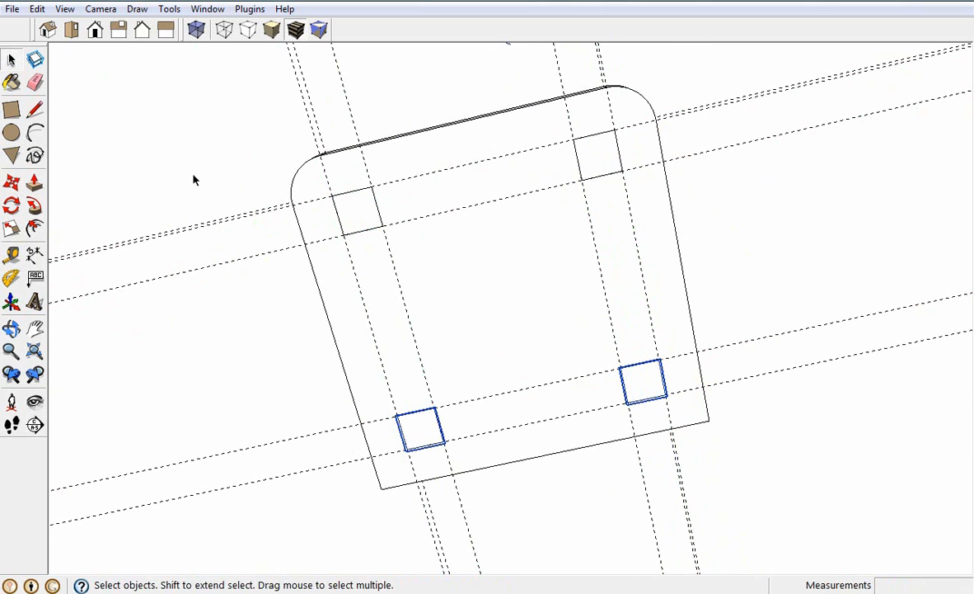
{"action": "left_click", "coordinate": [215, 517]}
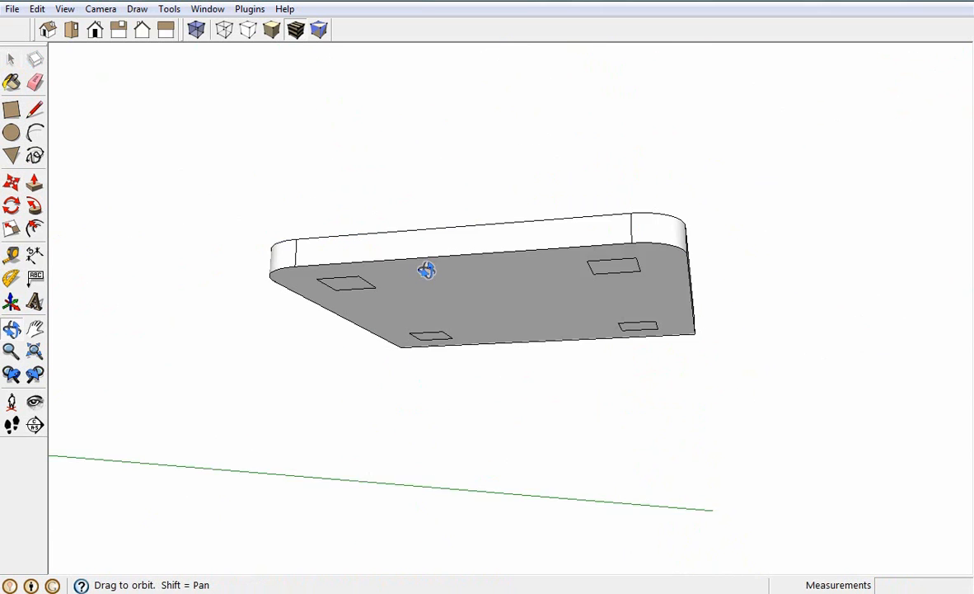
{"action": "middle_click_drag", "start_coordinate": [426, 269], "coordinate": [404, 164]}
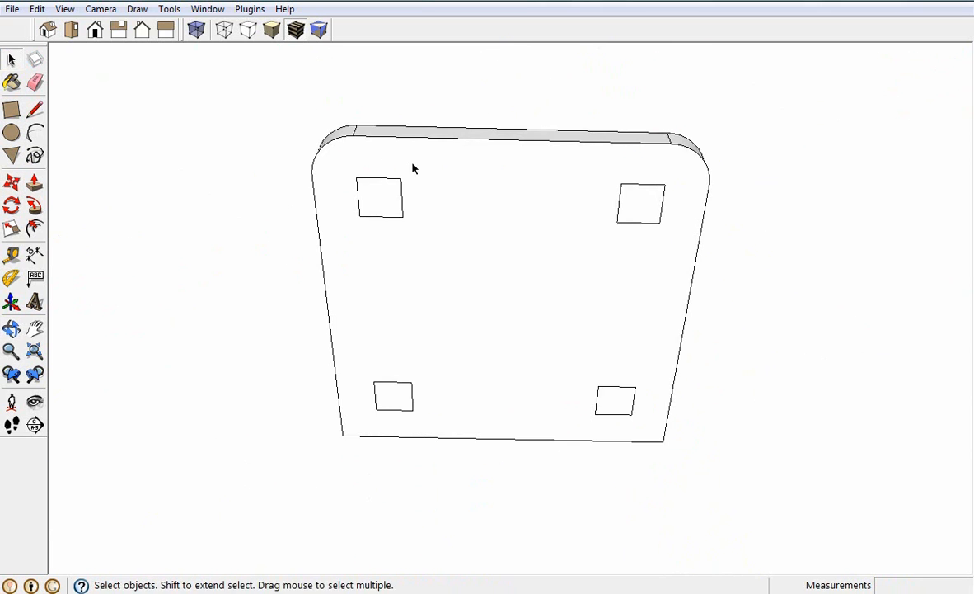
Edit the front left foot component, extrude its square face 55 cm into a leg, and close the component
{"action": "double_click", "coordinate": [382, 206]}
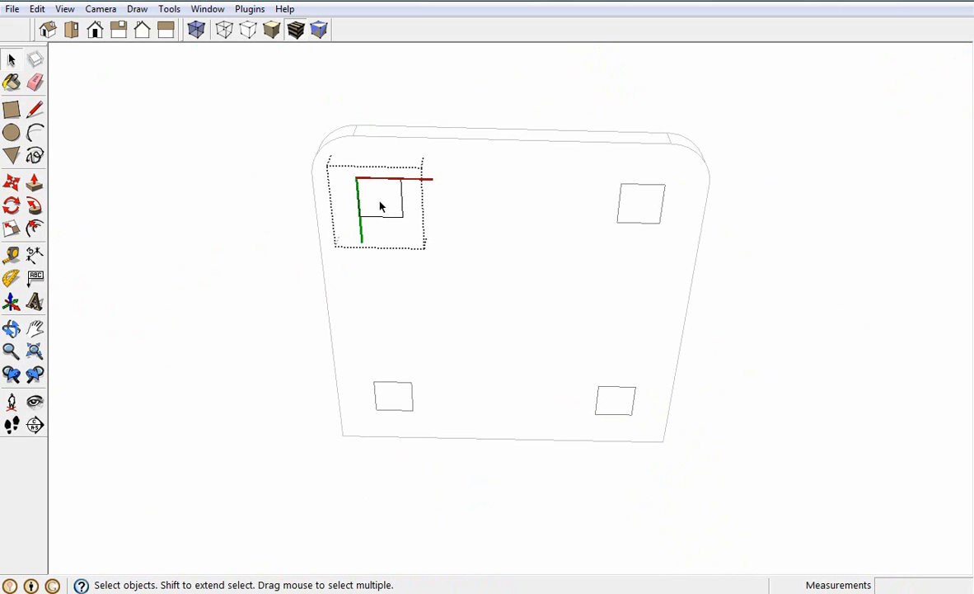
{"action": "left_click", "coordinate": [34, 188]}
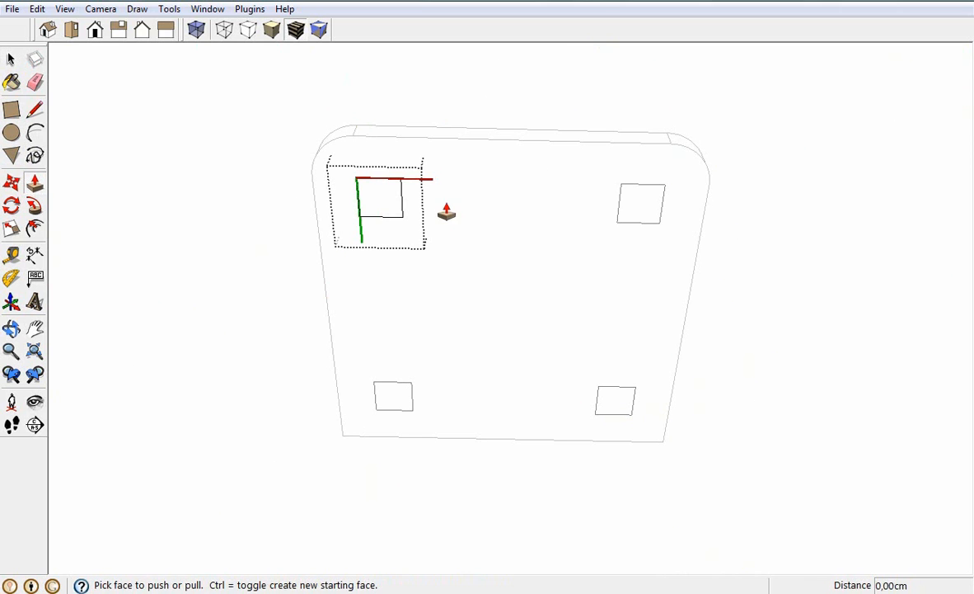
{"action": "left_click_drag", "start_coordinate": [381, 211], "coordinate": [352, 350]}
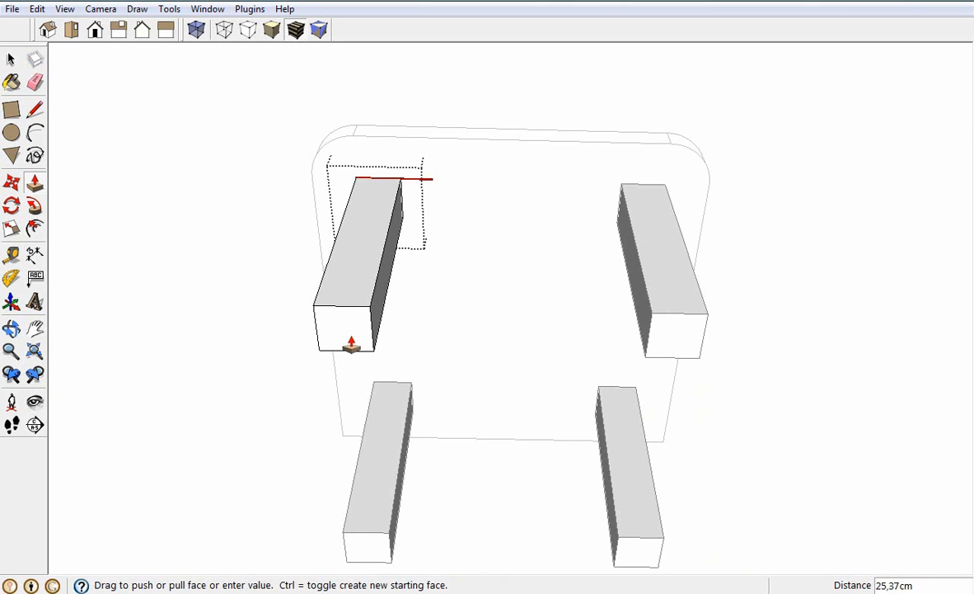
{"action": "type", "text": "55"}
{"action": "key", "text": "Return"}
{"action": "left_click", "coordinate": [11, 59]}
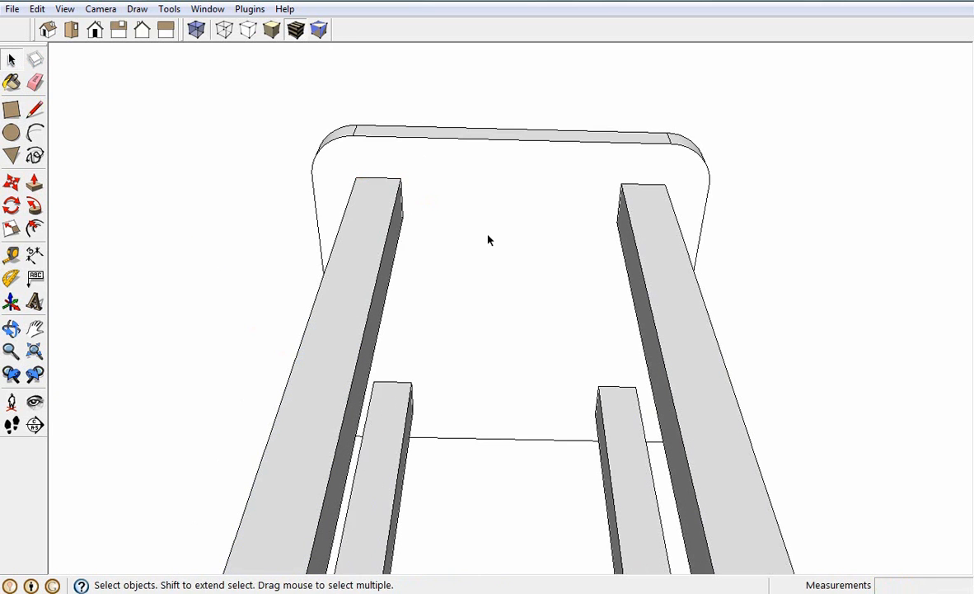
On the seat's top face, create guides 3 cm inside the right side edge and 3 cm inside the back edge
{"action": "scroll", "coordinate": [547, 245], "scroll_direction": "down", "scroll_amount": 4}
{"action": "middle_click_drag", "start_coordinate": [546, 244], "coordinate": [463, 302]}
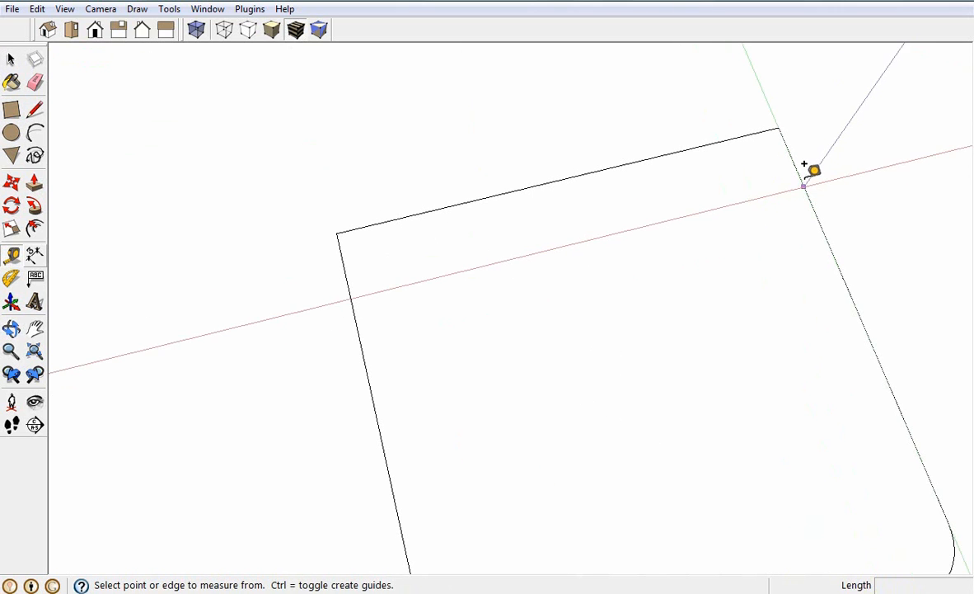
{"action": "left_click", "coordinate": [801, 162]}
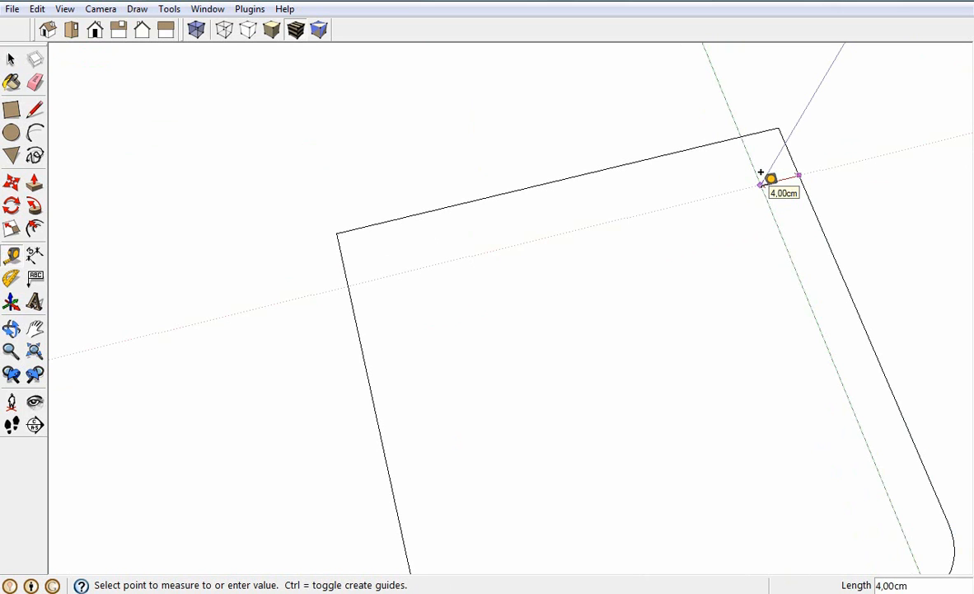
{"action": "type", "text": "3"}
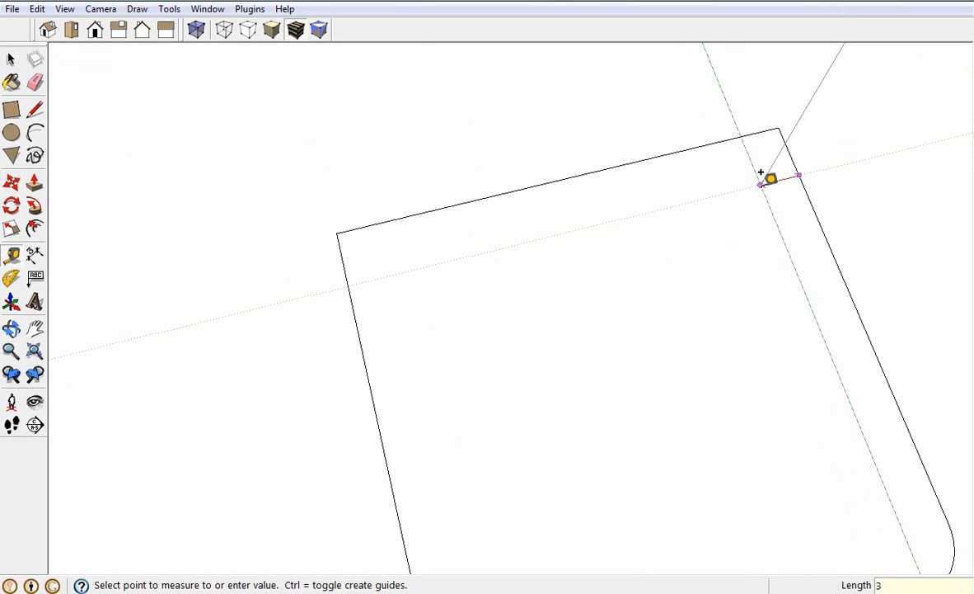
{"action": "key", "text": "Return"}
{"action": "scroll", "coordinate": [719, 139], "scroll_direction": "up", "scroll_amount": 3}
{"action": "left_click", "coordinate": [720, 139]}
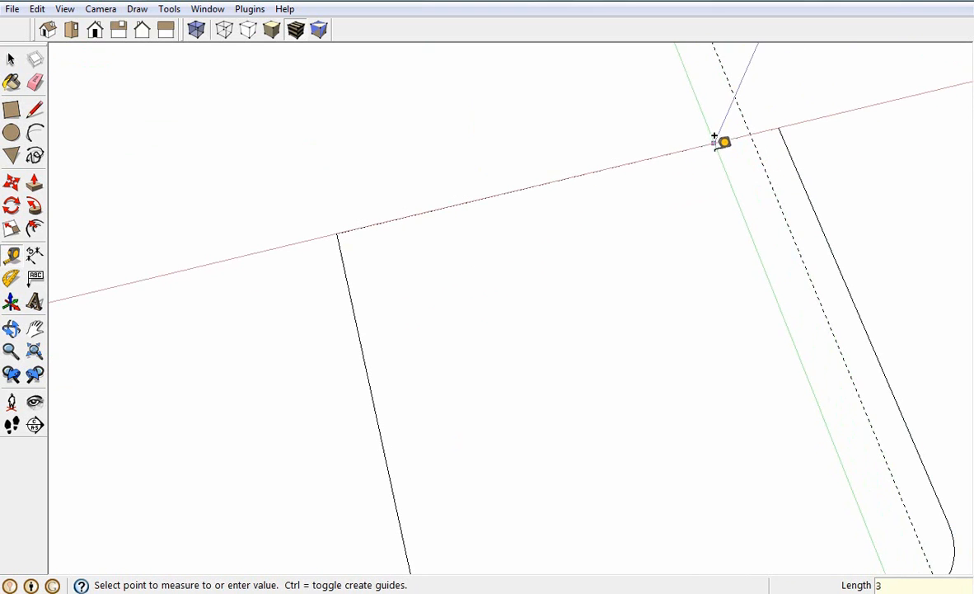
{"action": "scroll", "coordinate": [728, 157], "scroll_direction": "down", "scroll_amount": 3}
{"action": "type", "text": "3"}
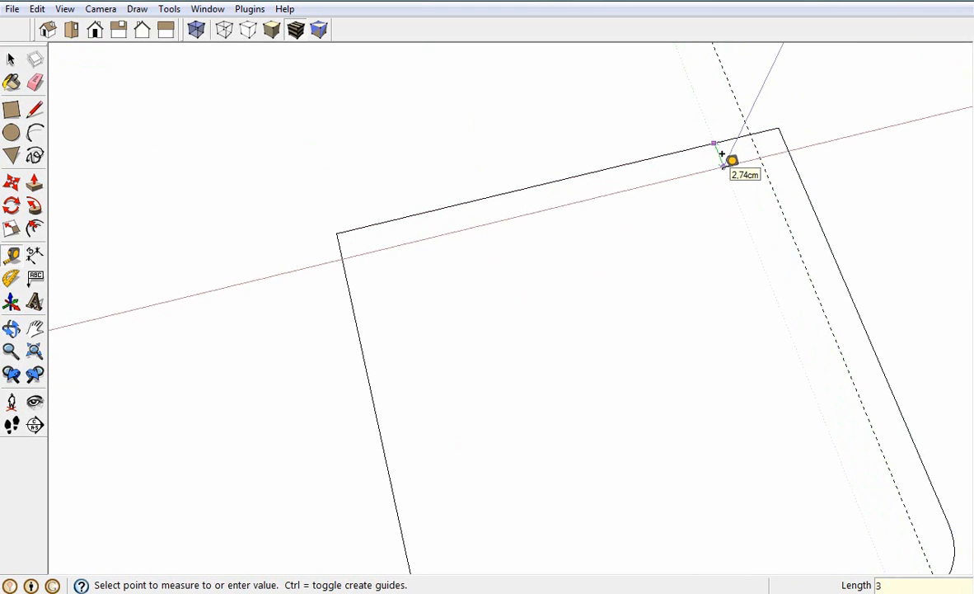
{"action": "key", "text": "Return"}
Add a second guide on the seat top 3 cm further inward from each of the back and right guides
{"action": "left_click", "coordinate": [723, 169]}
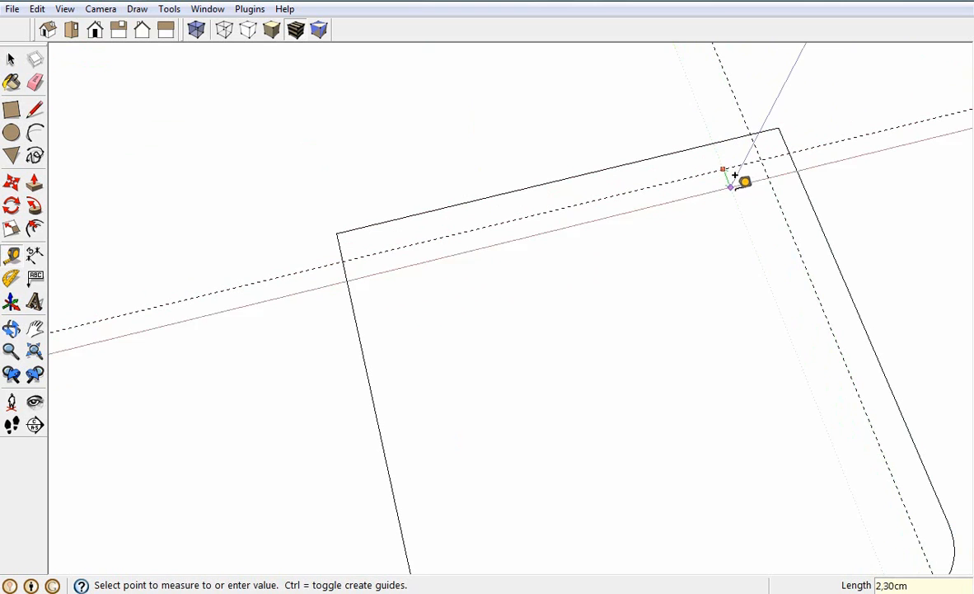
{"action": "type", "text": "3"}
{"action": "key", "text": "Return"}
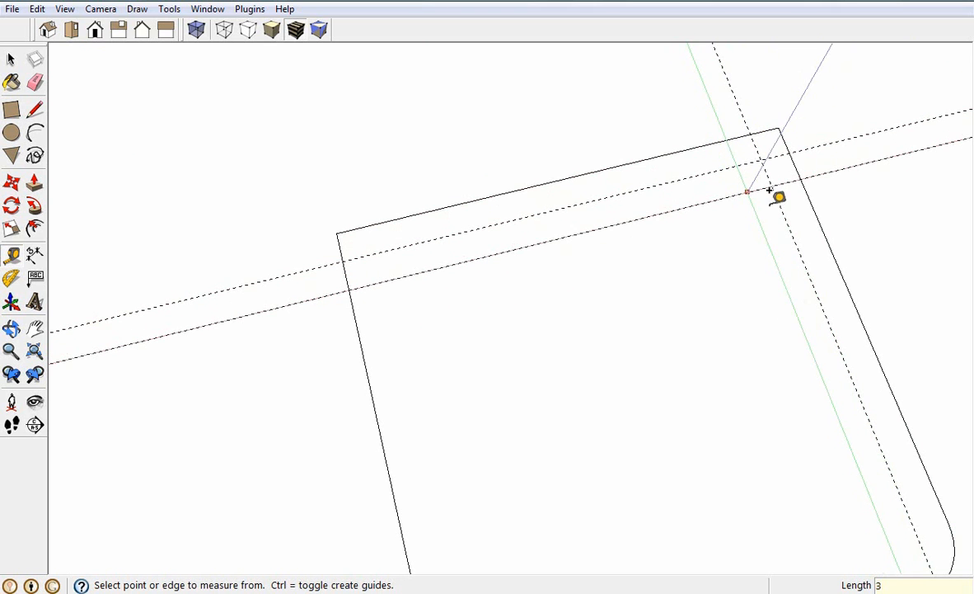
{"action": "left_click", "coordinate": [771, 189]}
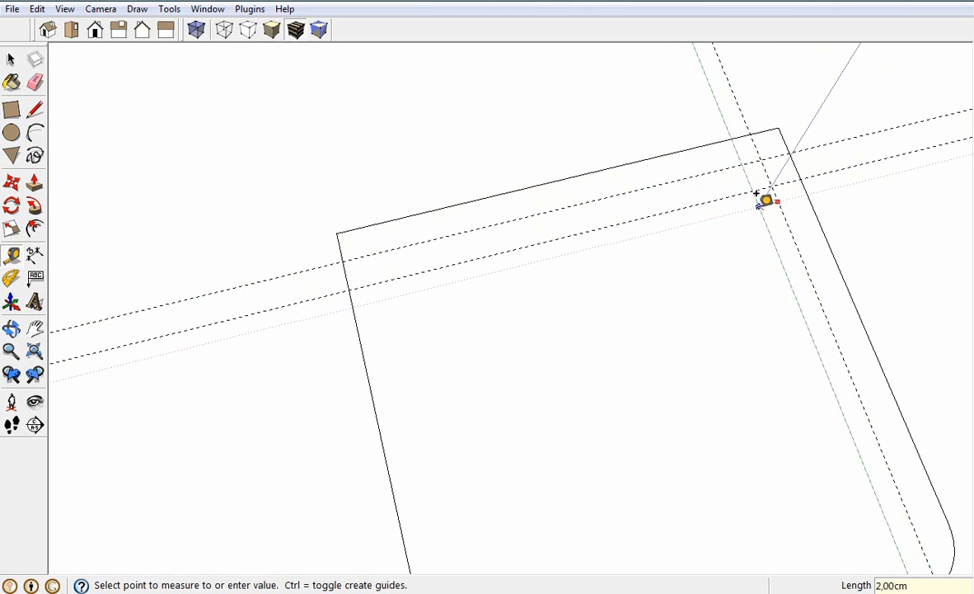
{"action": "type", "text": "3"}
{"action": "key", "text": "Return"}
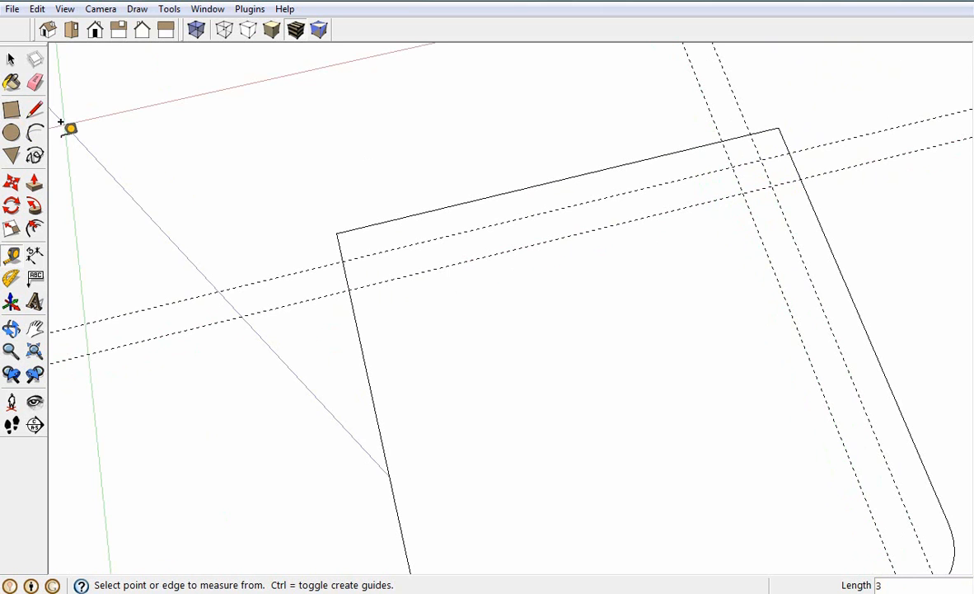
Add a guide 1.5 cm from the outer guide in each pair on the seat top, midway between the paired guides
{"action": "left_click", "coordinate": [749, 155]}
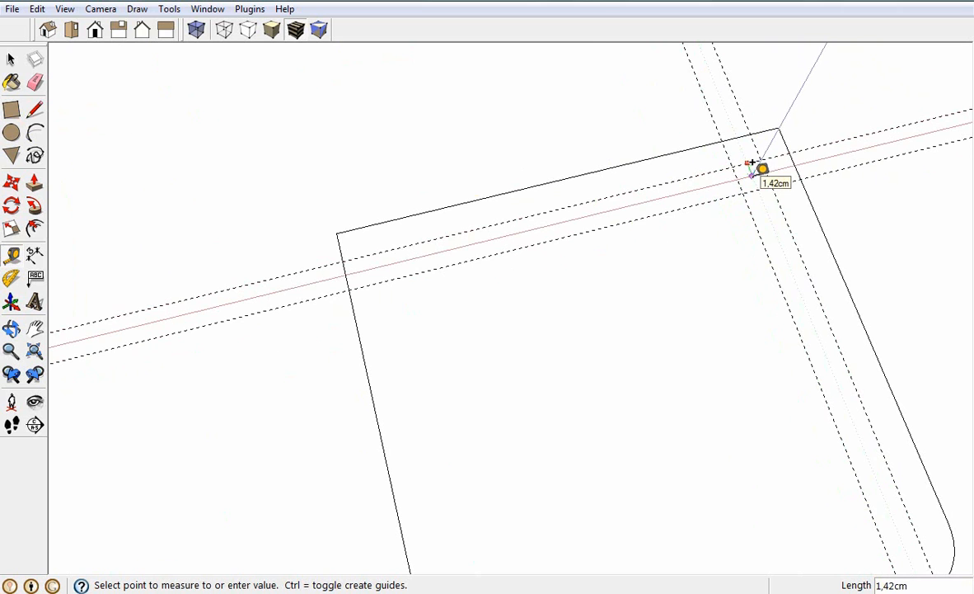
{"action": "type", "text": "1,5"}
{"action": "key", "text": "Return"}
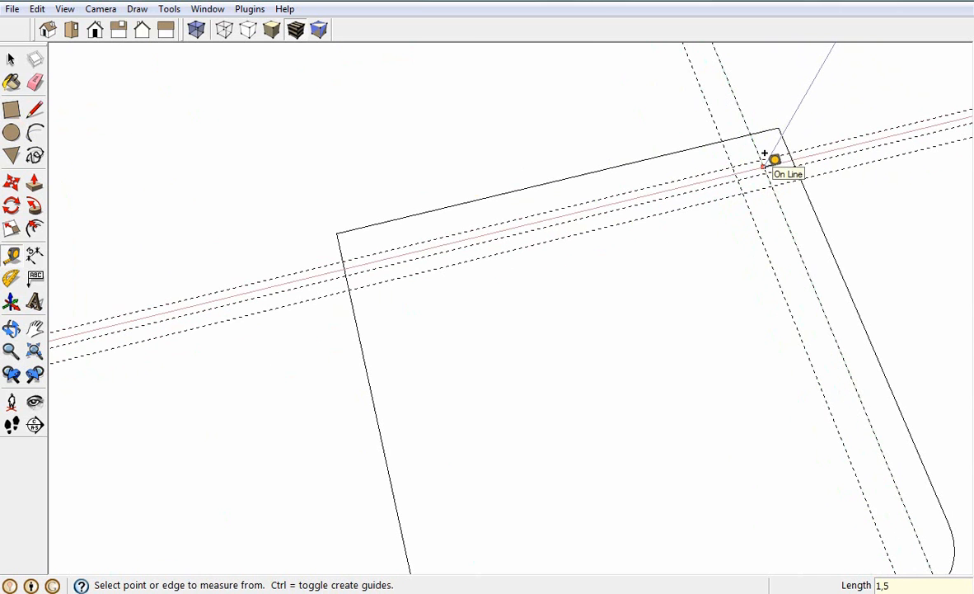
{"action": "left_click", "coordinate": [763, 158]}
{"action": "type", "text": "1,5"}
{"action": "key", "text": "Return"}
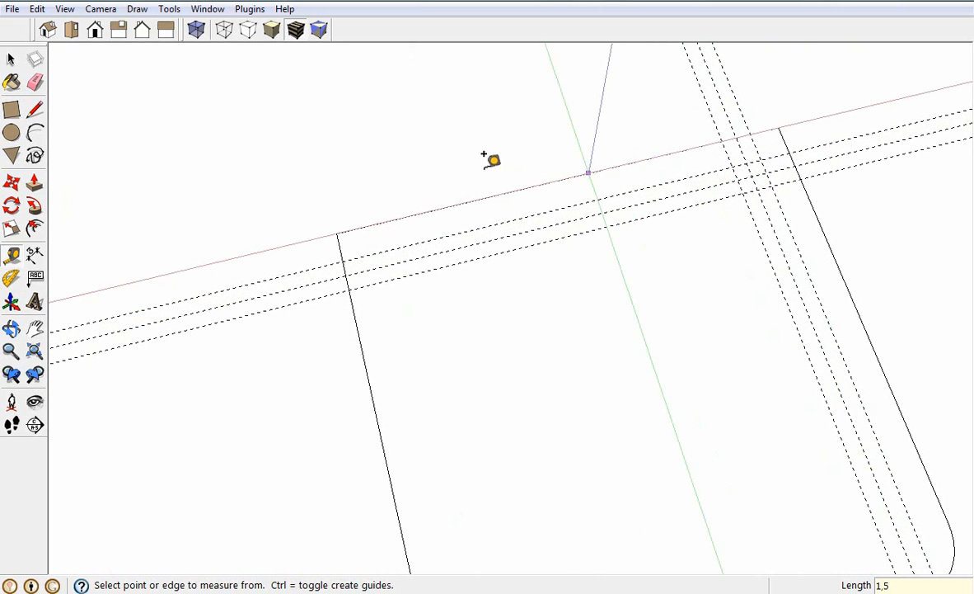
Draw a circle of 1.5 cm radius centred where the two middle guides cross
{"action": "left_click", "coordinate": [12, 132]}
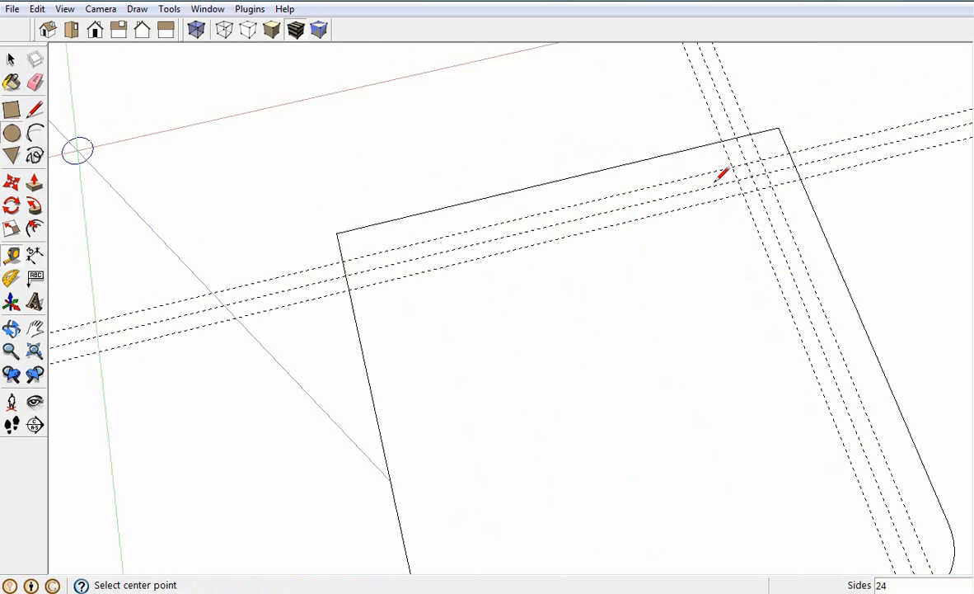
{"action": "left_click", "coordinate": [752, 175]}
{"action": "left_click", "coordinate": [768, 171]}
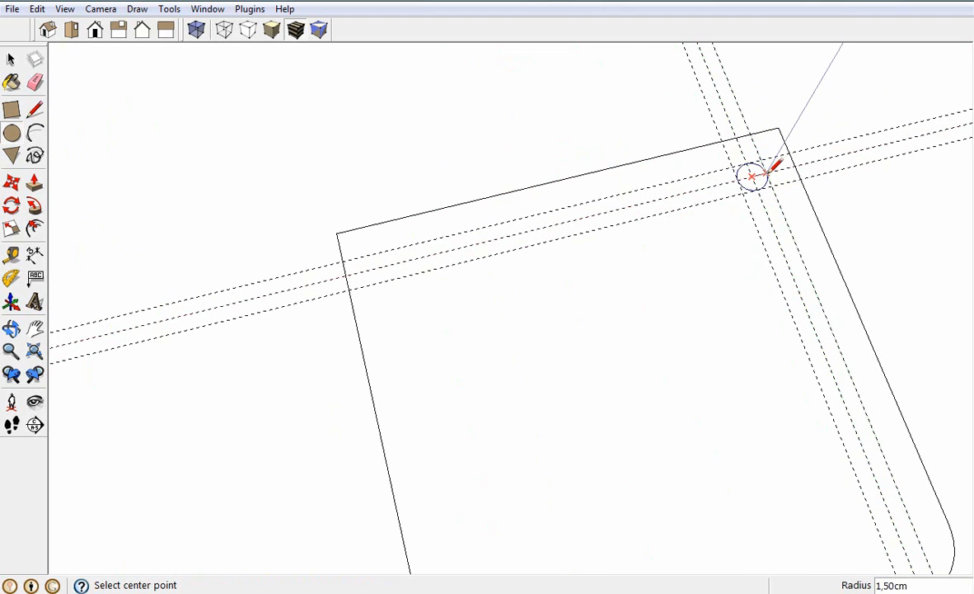
Erase all the guides across the seat top, leaving only the circle
{"action": "left_click", "coordinate": [11, 59]}
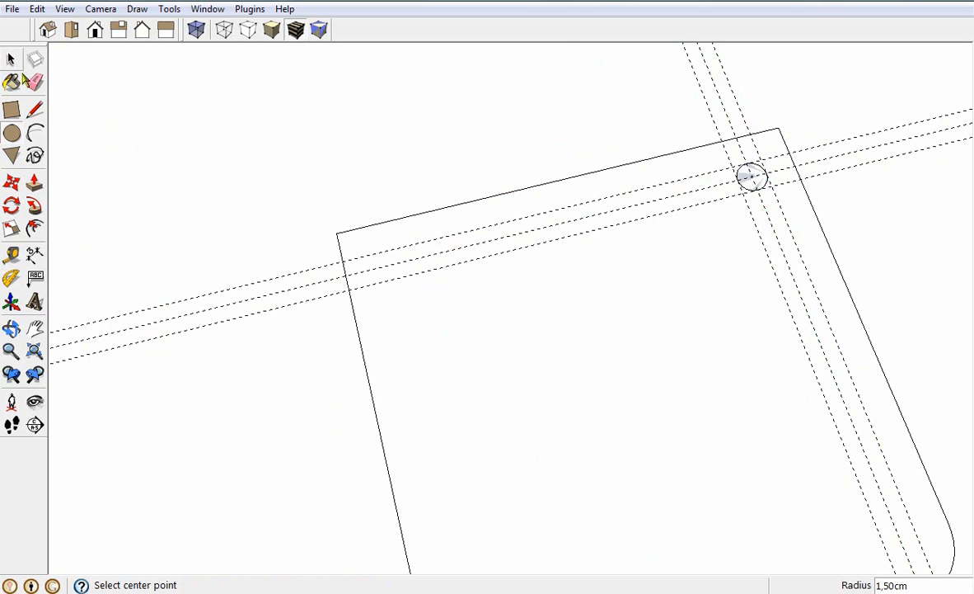
{"action": "left_click", "coordinate": [34, 82]}
{"action": "left_click_drag", "start_coordinate": [234, 323], "coordinate": [219, 292]}
{"action": "mouse_move", "coordinate": [714, 93]}
{"action": "left_mouse_down"}
{"action": "mouse_move", "coordinate": [691, 98]}
{"action": "mouse_move", "coordinate": [705, 95]}
{"action": "left_mouse_up"}
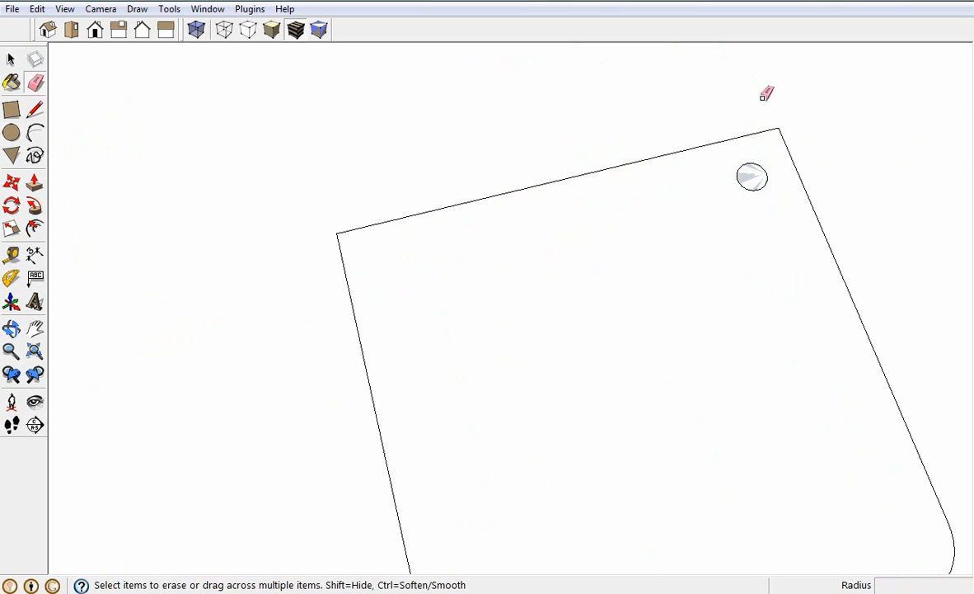
Turn the circle face and its edge into a component named "encosto"
{"action": "left_click", "coordinate": [11, 59]}
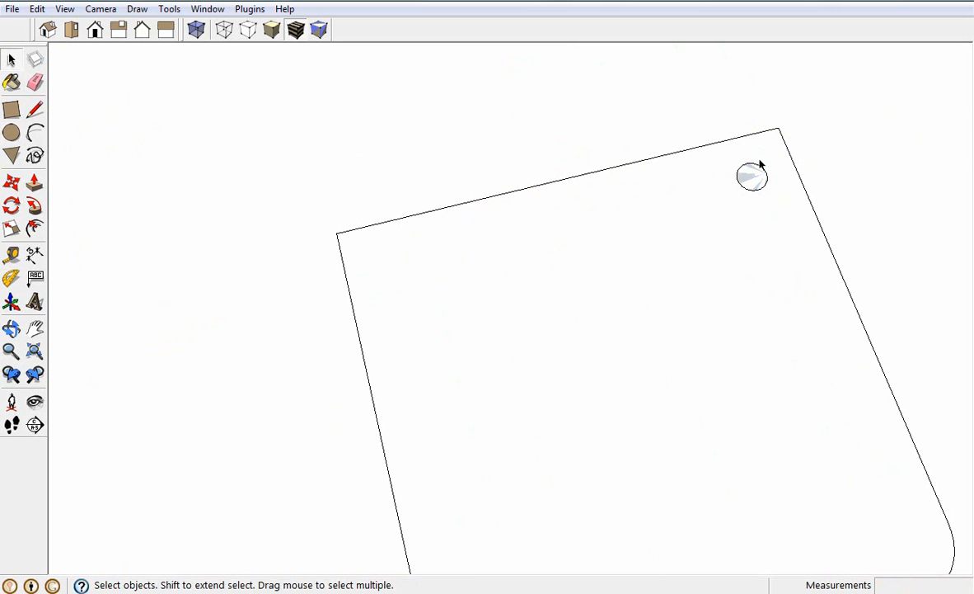
{"action": "left_click", "coordinate": [759, 178]}
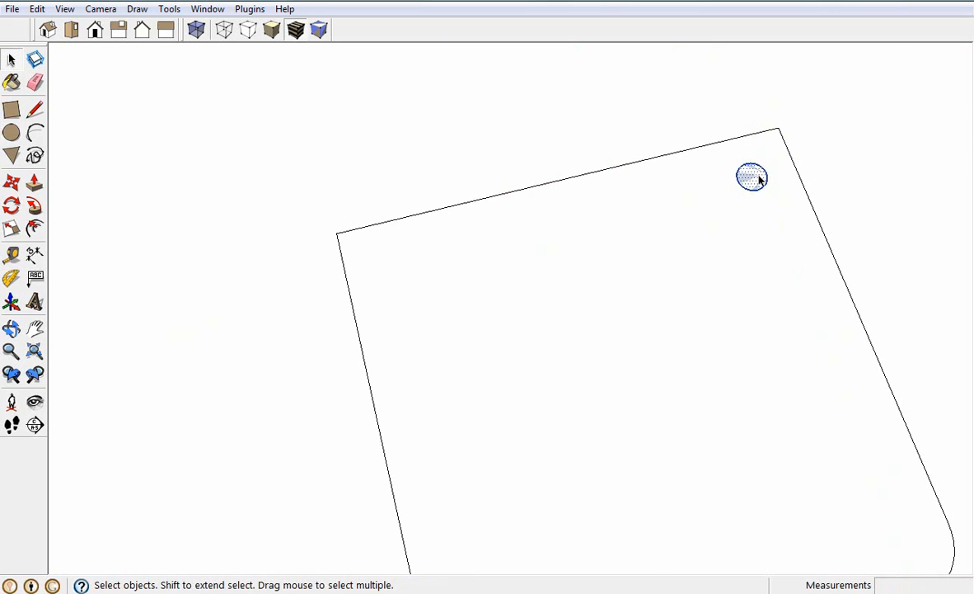
{"action": "right_click", "coordinate": [759, 178]}
{"action": "left_click", "coordinate": [821, 292]}
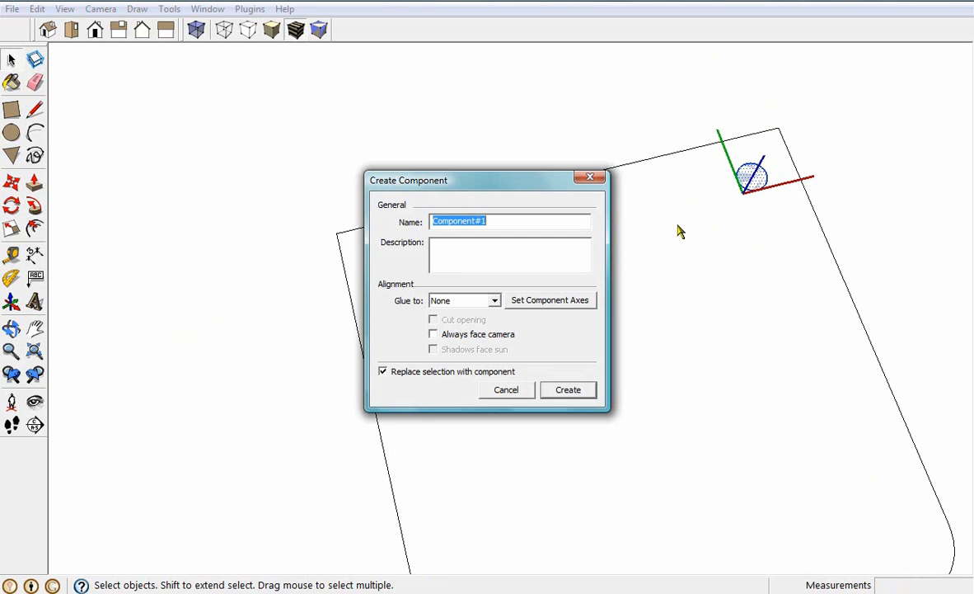
{"action": "type", "text": "encosto"}
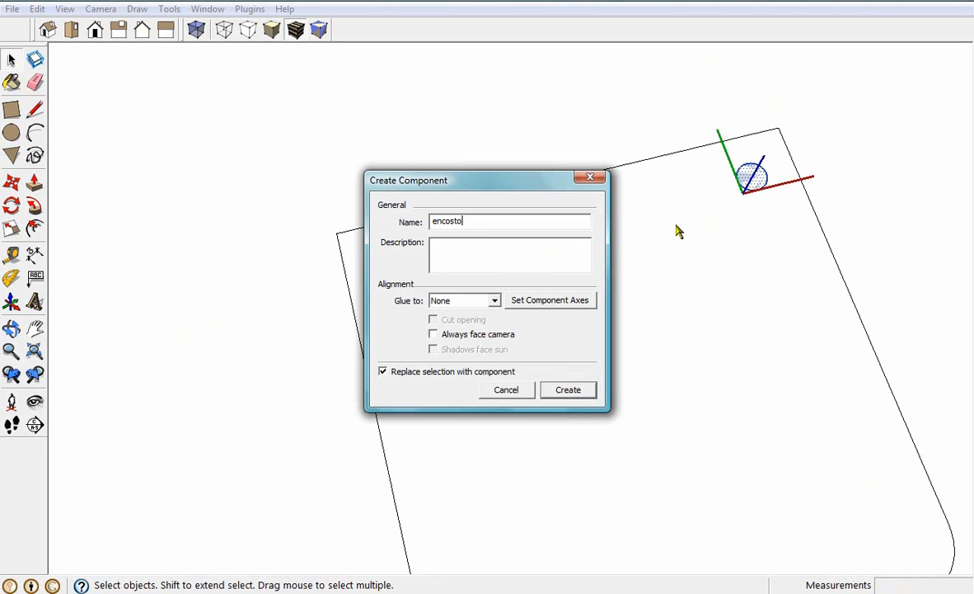
{"action": "left_click", "coordinate": [568, 389]}
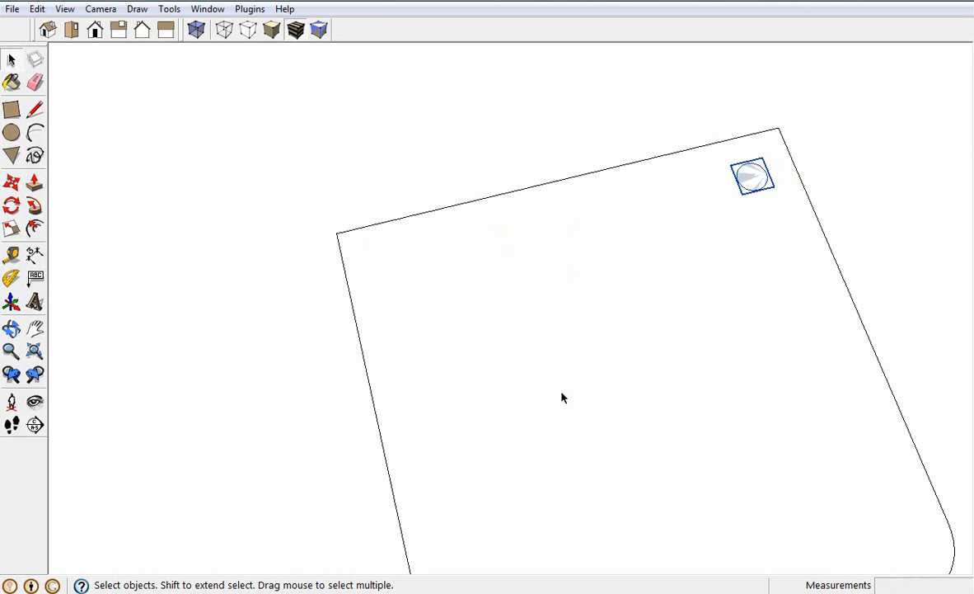
Create a guide on the seat top 3 cm inside its left side edge
{"action": "scroll", "coordinate": [714, 210], "scroll_direction": "down", "scroll_amount": 2}
{"action": "scroll", "coordinate": [738, 183], "scroll_direction": "up", "scroll_amount": 2}
{"action": "scroll", "coordinate": [736, 179], "scroll_direction": "down", "scroll_amount": 1}
{"action": "scroll", "coordinate": [839, 352], "scroll_direction": "down", "scroll_amount": 1}
{"action": "mouse_move", "coordinate": [840, 352]}
{"action": "middle_mouse_down"}
{"action": "mouse_move", "coordinate": [815, 420]}
{"action": "mouse_move", "coordinate": [778, 421]}
{"action": "mouse_move", "coordinate": [776, 363]}
{"action": "mouse_move", "coordinate": [773, 375]}
{"action": "middle_mouse_up"}
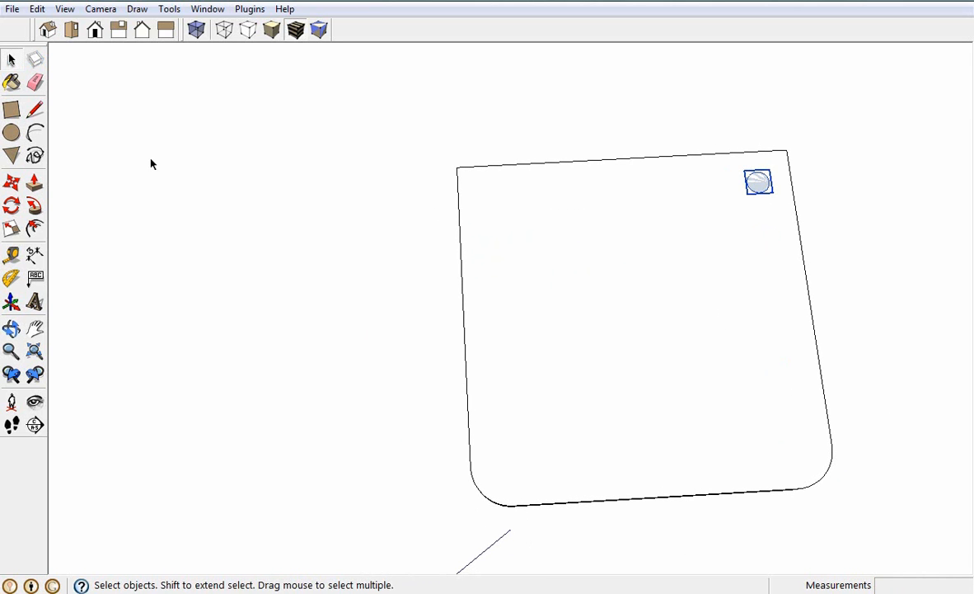
{"action": "left_click", "coordinate": [13, 183]}
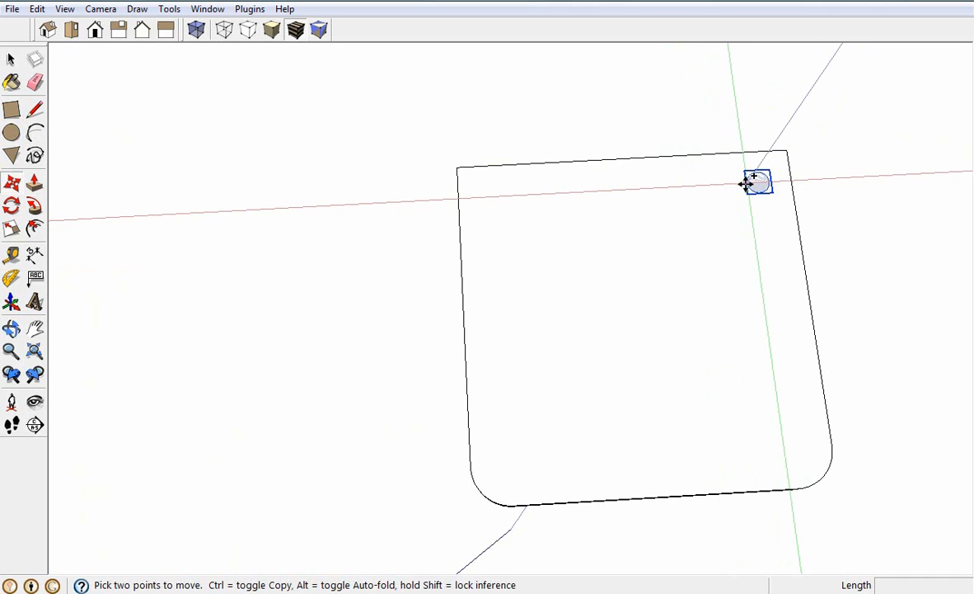
{"action": "scroll", "coordinate": [746, 183], "scroll_direction": "up", "scroll_amount": 2}
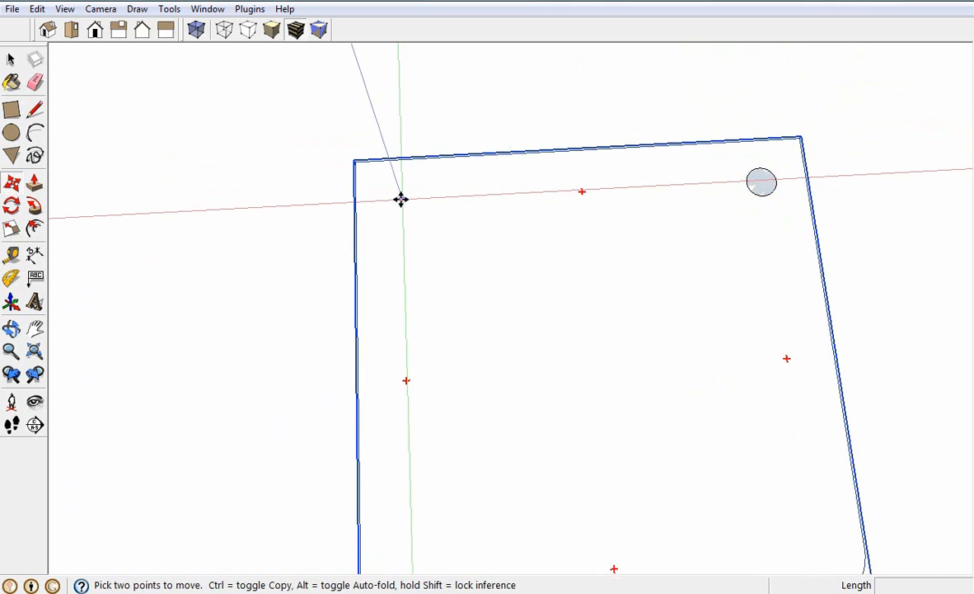
{"action": "left_click", "coordinate": [11, 254]}
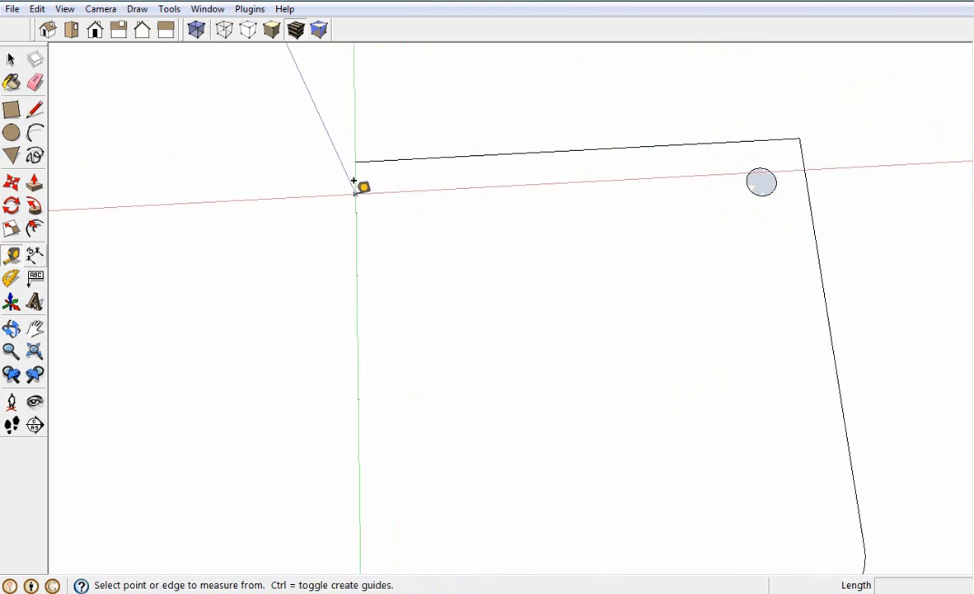
{"action": "left_click", "coordinate": [355, 194]}
{"action": "type", "text": "3"}
{"action": "key", "text": "Return"}
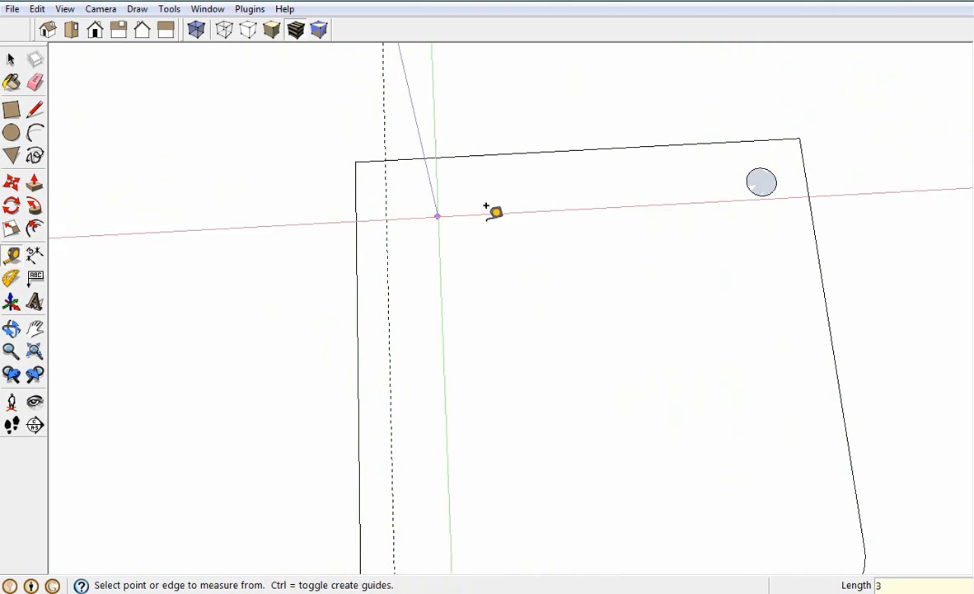
Copy the circle component 36 cm along the red axis so its left side meets the guide
{"action": "left_click", "coordinate": [10, 60]}
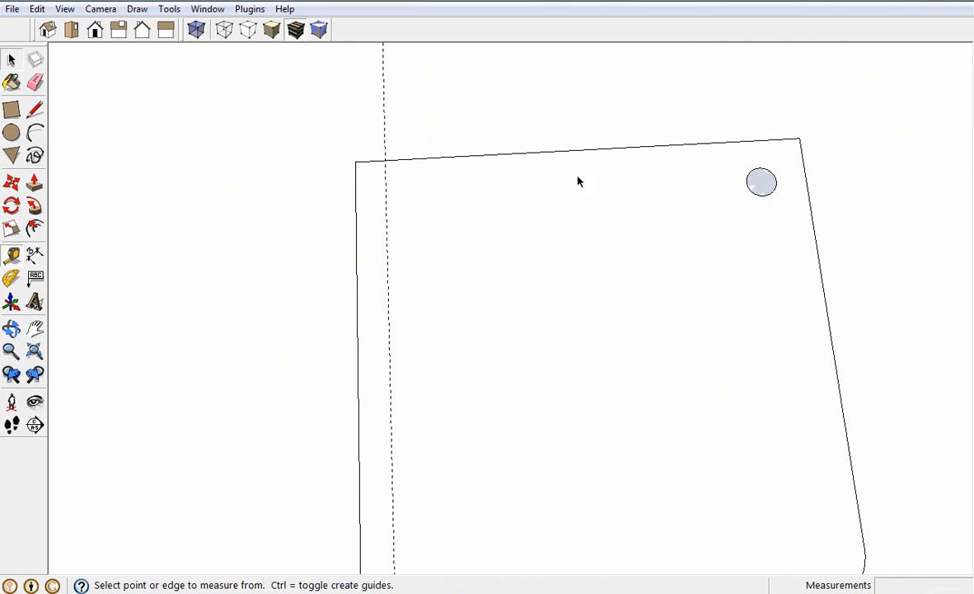
{"action": "left_click", "coordinate": [755, 186]}
{"action": "left_click", "coordinate": [11, 181]}
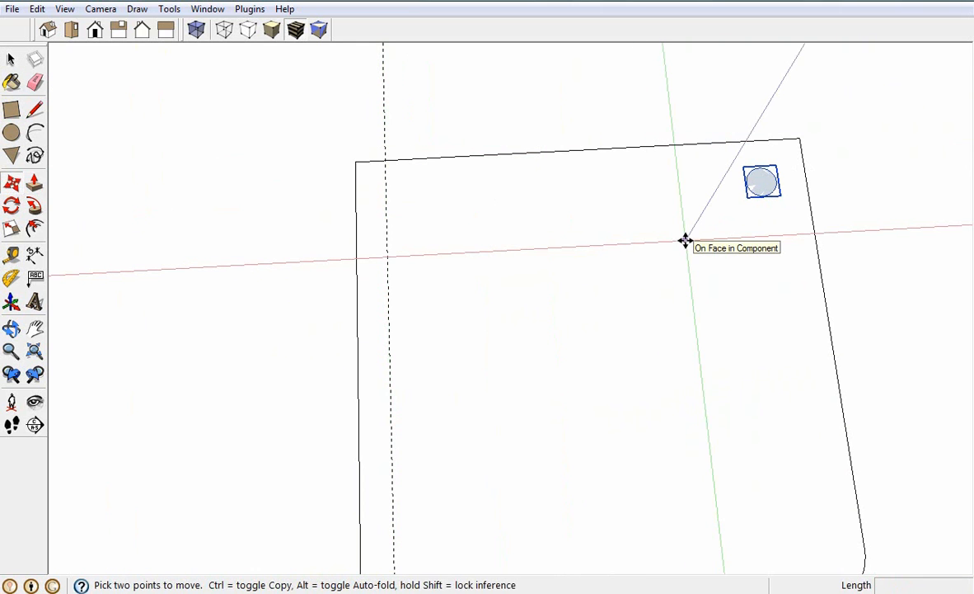
{"action": "left_click", "coordinate": [744, 183]}
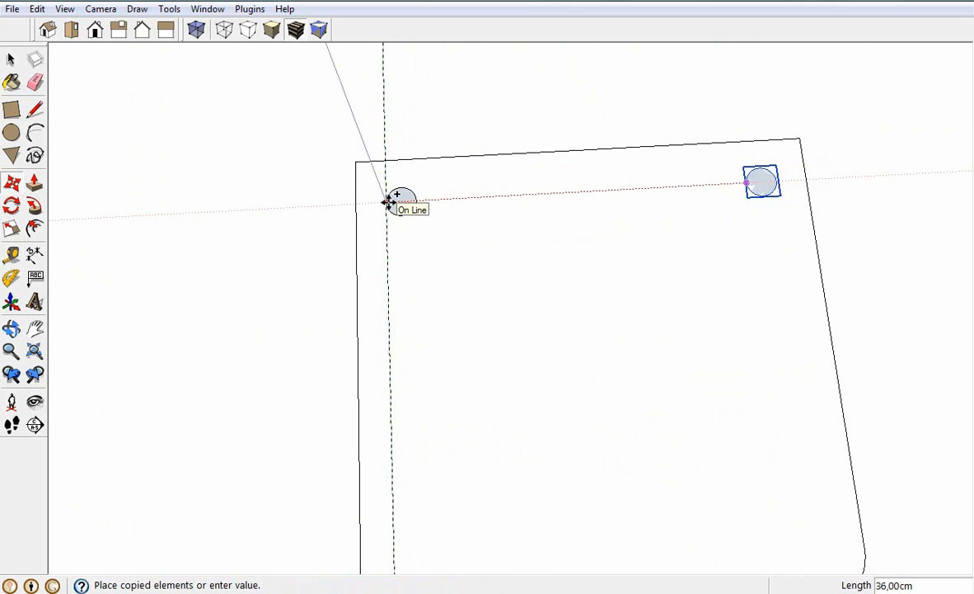
{"action": "left_click", "coordinate": [390, 202]}
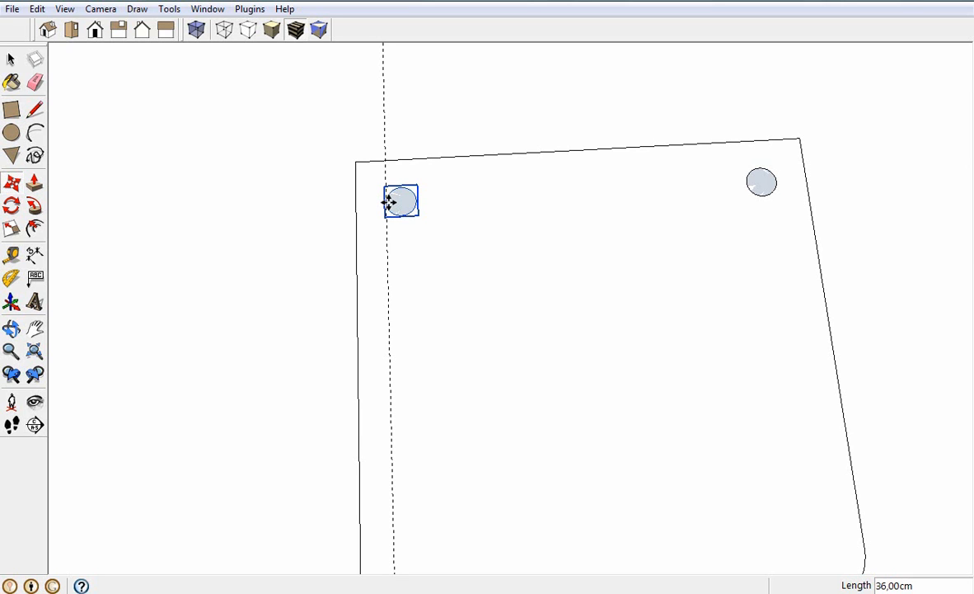
Divide the copy distance into 5 equal intervals to fill the row with circle components, and remove the guide
{"action": "type", "text": "5"}
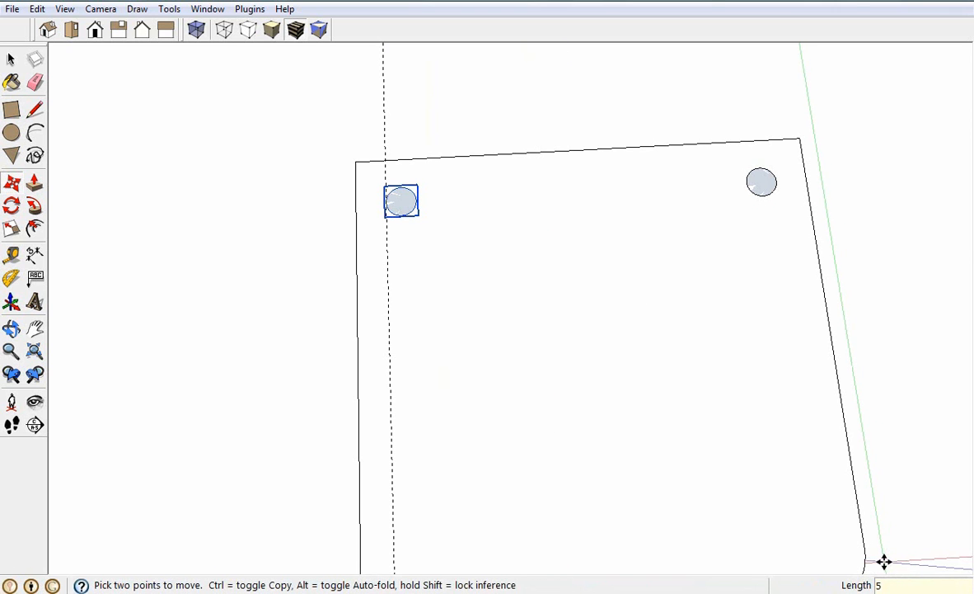
{"action": "type", "text": "/"}
{"action": "key", "text": "Return"}
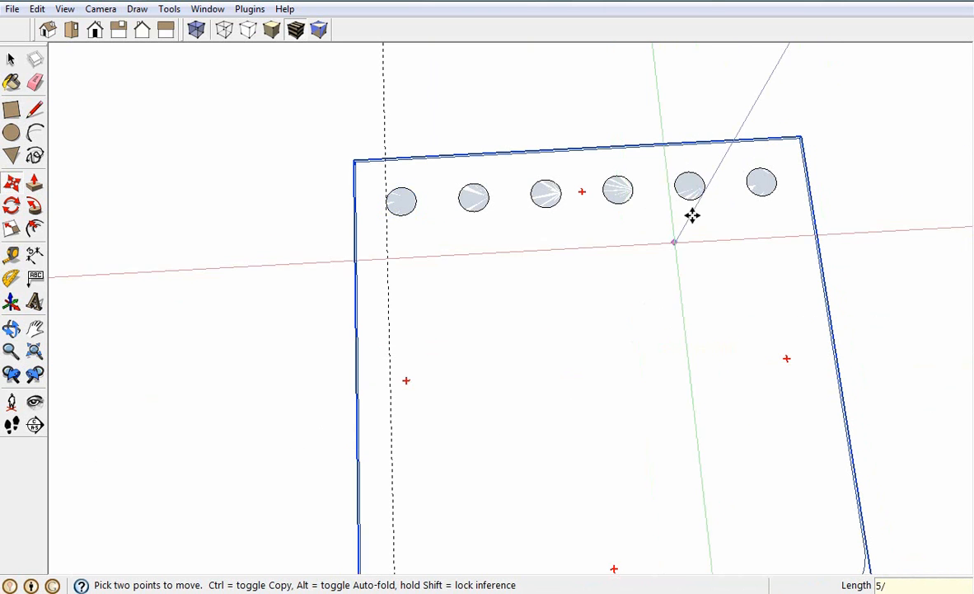
{"action": "key", "text": "q"}
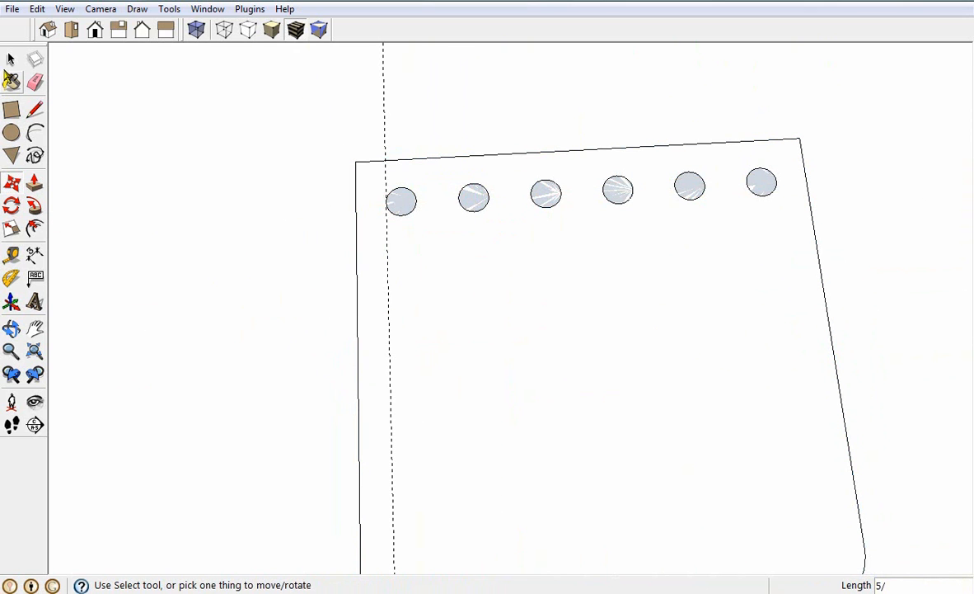
{"action": "left_click", "coordinate": [11, 60]}
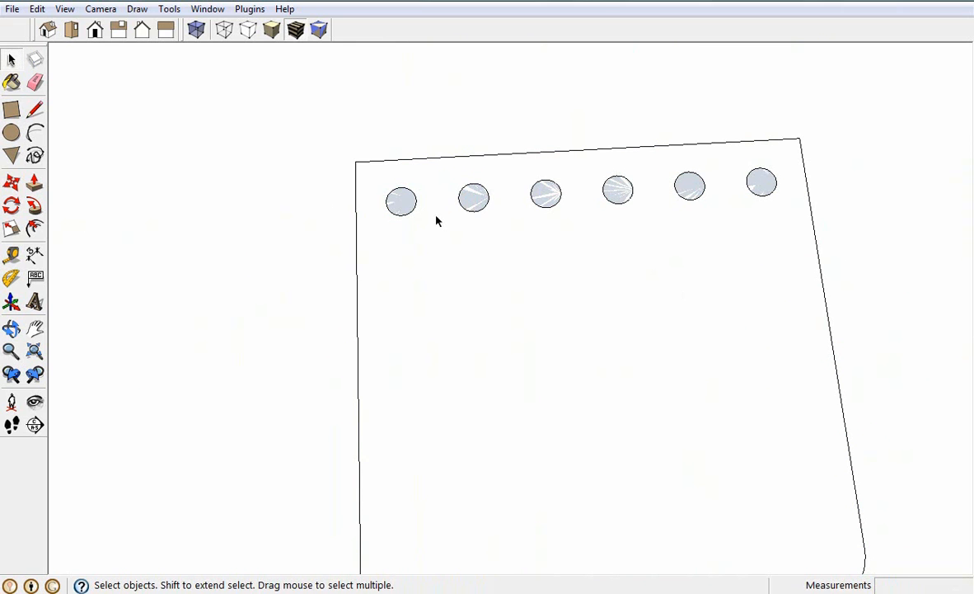
Edit the rightmost circle component, extrude its face upward 55 cm into a backrest bar, and close the component
{"action": "double_click", "coordinate": [760, 183]}
{"action": "left_click", "coordinate": [35, 183]}
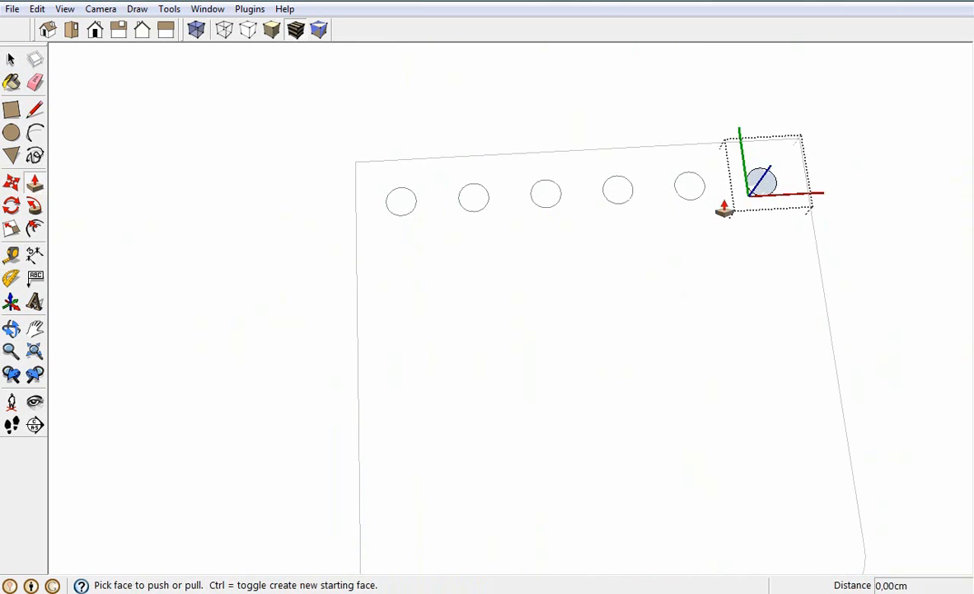
{"action": "left_click_drag", "start_coordinate": [761, 178], "coordinate": [785, 100]}
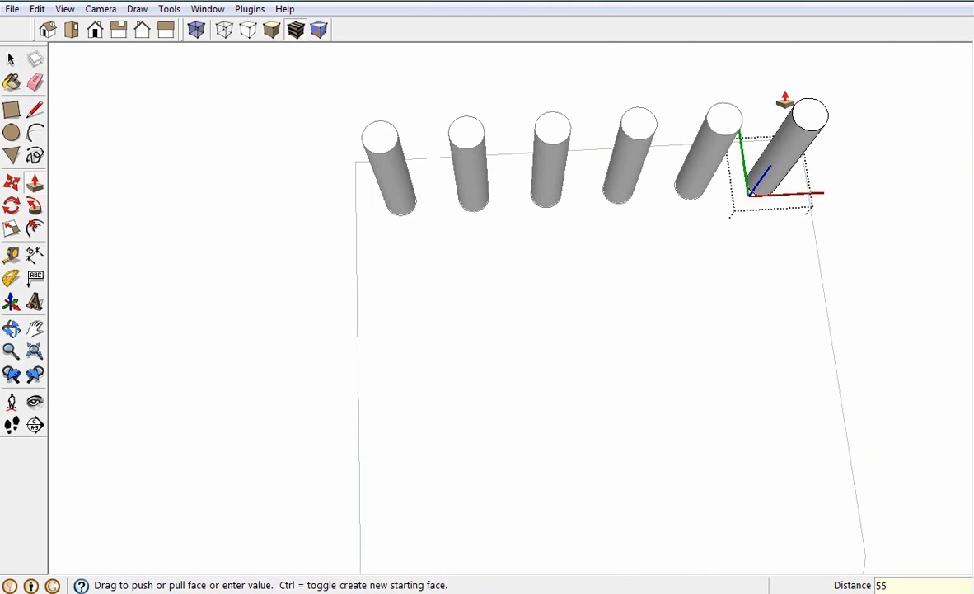
{"action": "scroll", "coordinate": [314, 266], "scroll_direction": "down", "scroll_amount": 5}
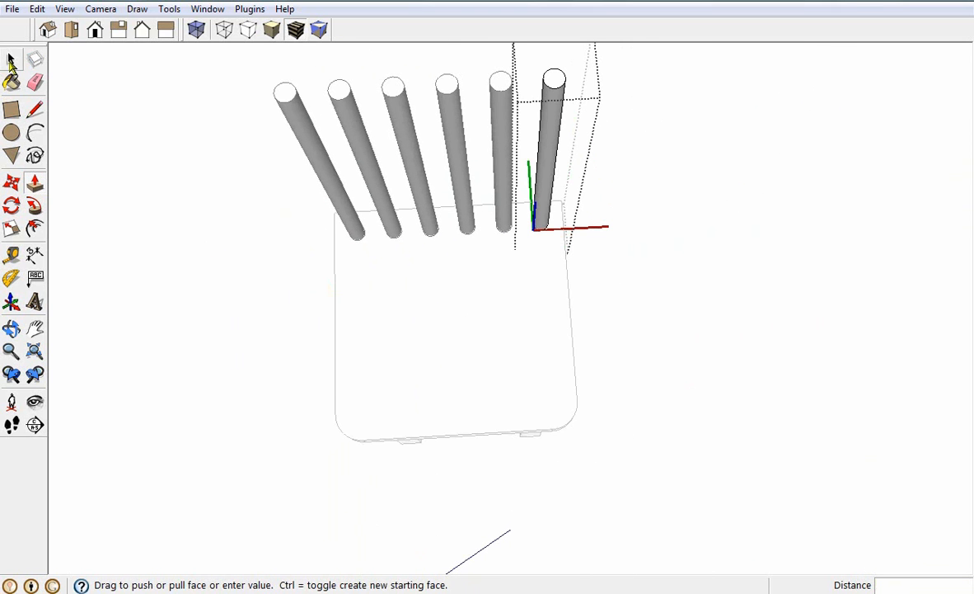
{"action": "key", "text": "space"}
{"action": "left_click", "coordinate": [634, 354]}
Examine the chair with its row of backrest bars from several angles, then where the bars meet the seat
{"action": "key", "text": "o"}
{"action": "middle_click_drag", "start_coordinate": [679, 351], "coordinate": [583, 218]}
{"action": "scroll", "coordinate": [571, 353], "scroll_direction": "down", "scroll_amount": 4}
{"action": "middle_click_drag", "start_coordinate": [694, 389], "coordinate": [459, 342]}
{"action": "left_click_drag", "start_coordinate": [460, 342], "coordinate": [757, 454]}
{"action": "key", "text": "space"}
{"action": "scroll", "coordinate": [437, 211], "scroll_direction": "up", "scroll_amount": 4}
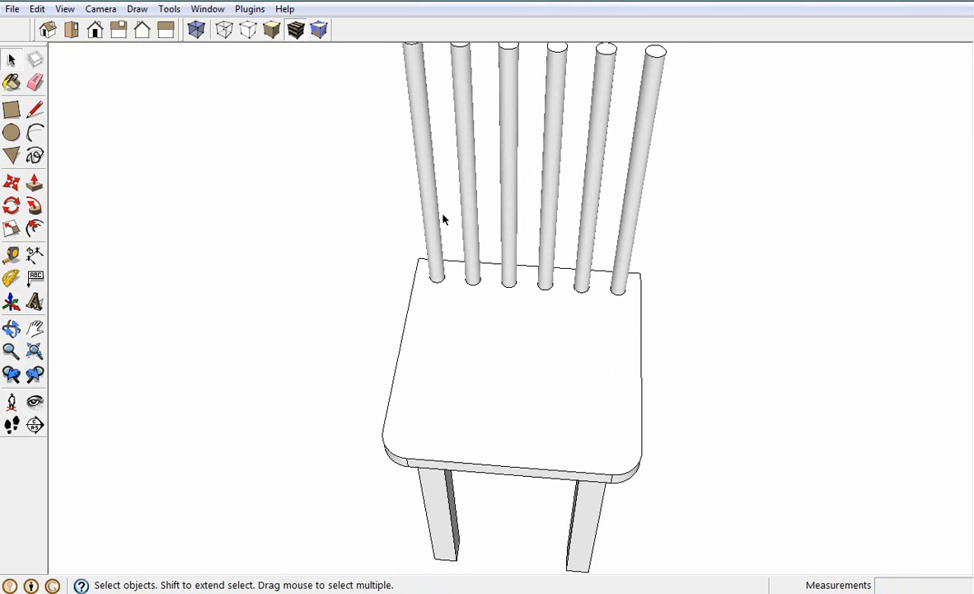
{"action": "key", "text": "o"}
{"action": "key", "text": "space"}
{"action": "scroll", "coordinate": [513, 354], "scroll_direction": "down", "scroll_amount": 3}
{"action": "scroll", "coordinate": [509, 319], "scroll_direction": "up", "scroll_amount": 5}
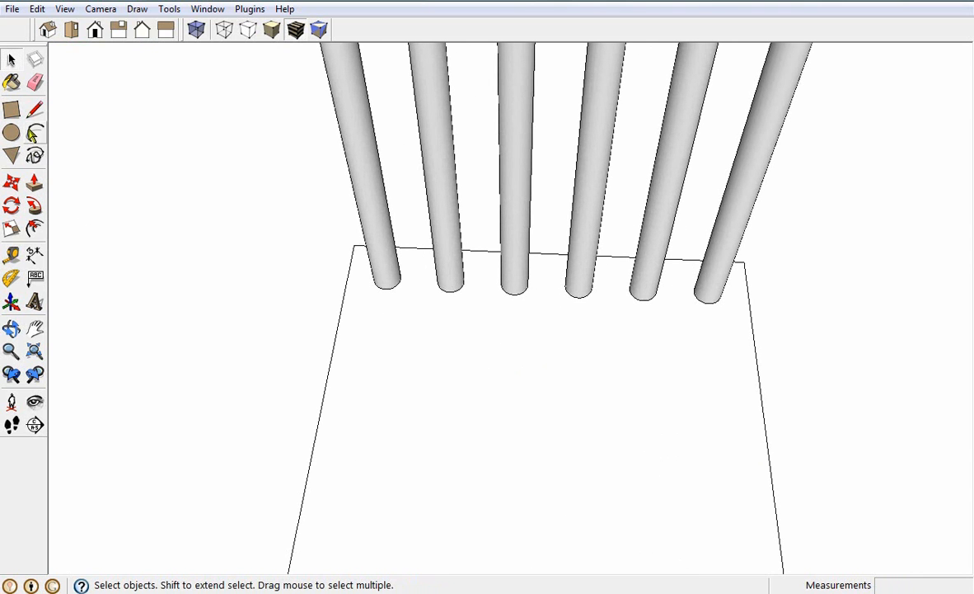
Place two parallel guides across the seat in front of the bars, the second 3 cm ahead of the first
{"action": "left_click", "coordinate": [32, 133]}
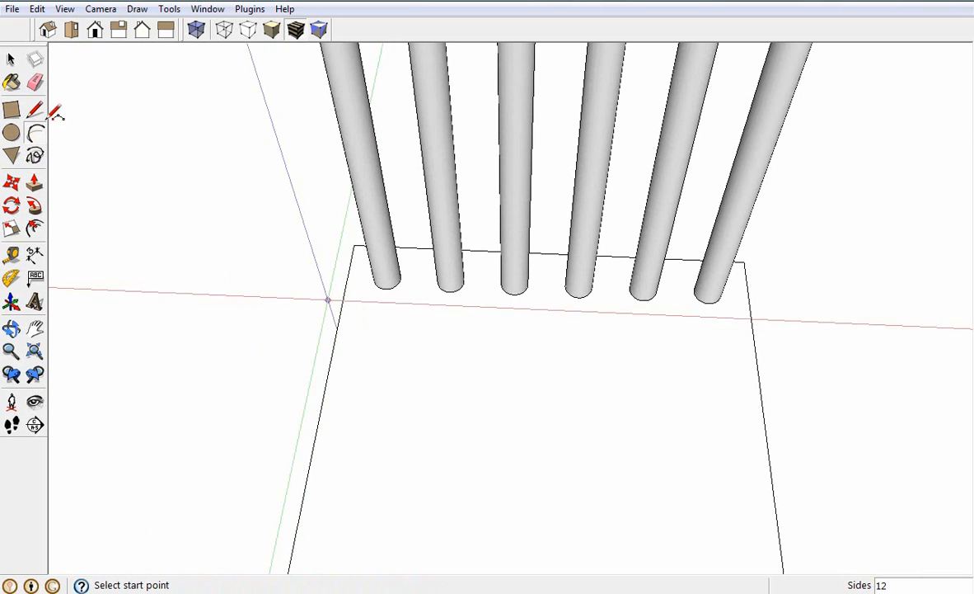
{"action": "left_click", "coordinate": [12, 253]}
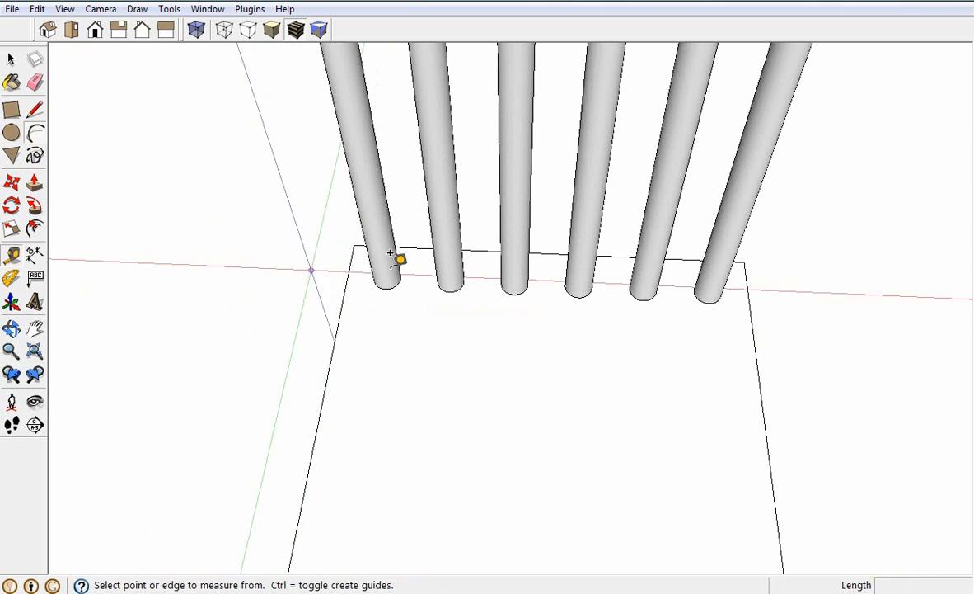
{"action": "left_click", "coordinate": [415, 247]}
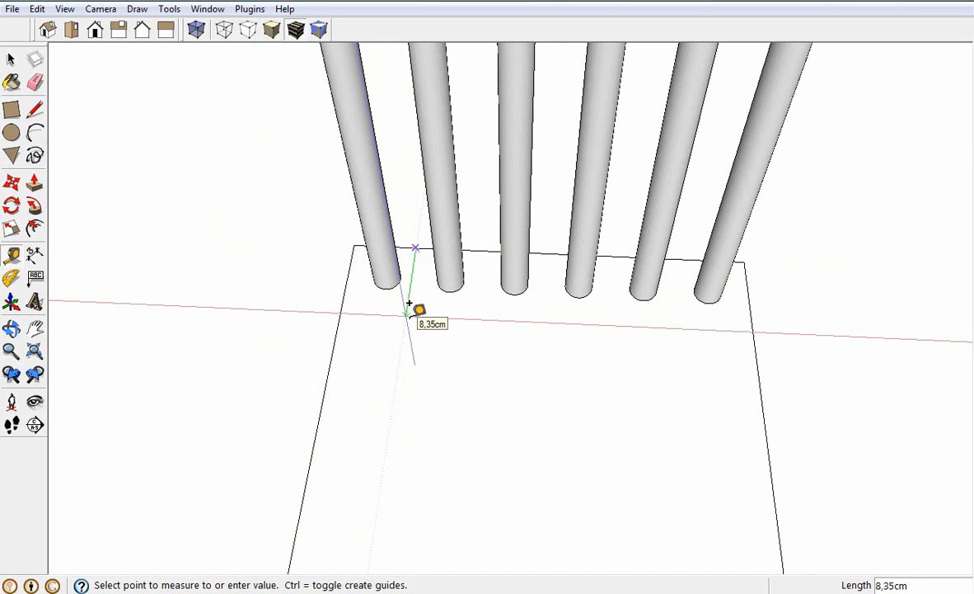
{"action": "key", "text": "Return"}
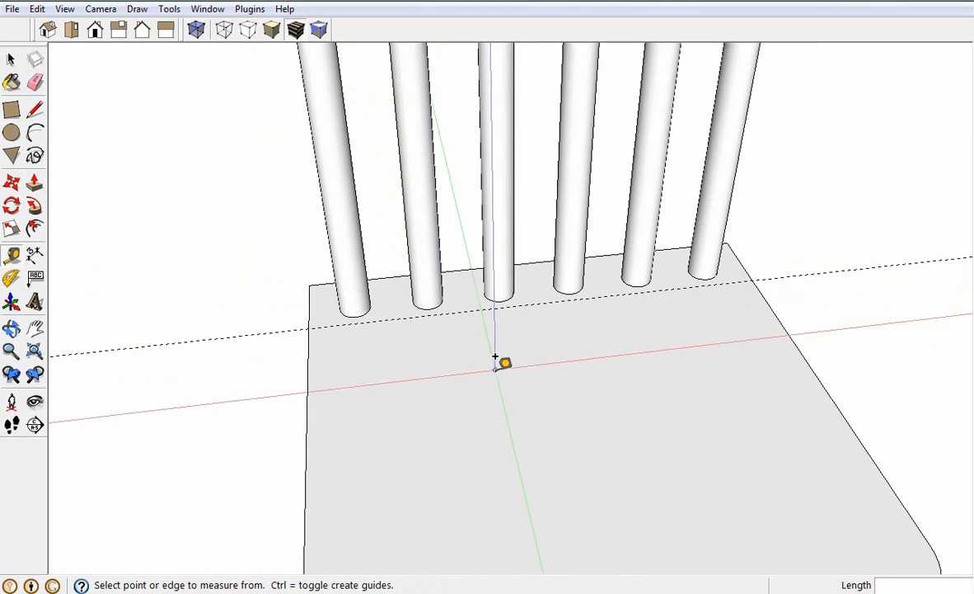
{"action": "left_click", "coordinate": [508, 306]}
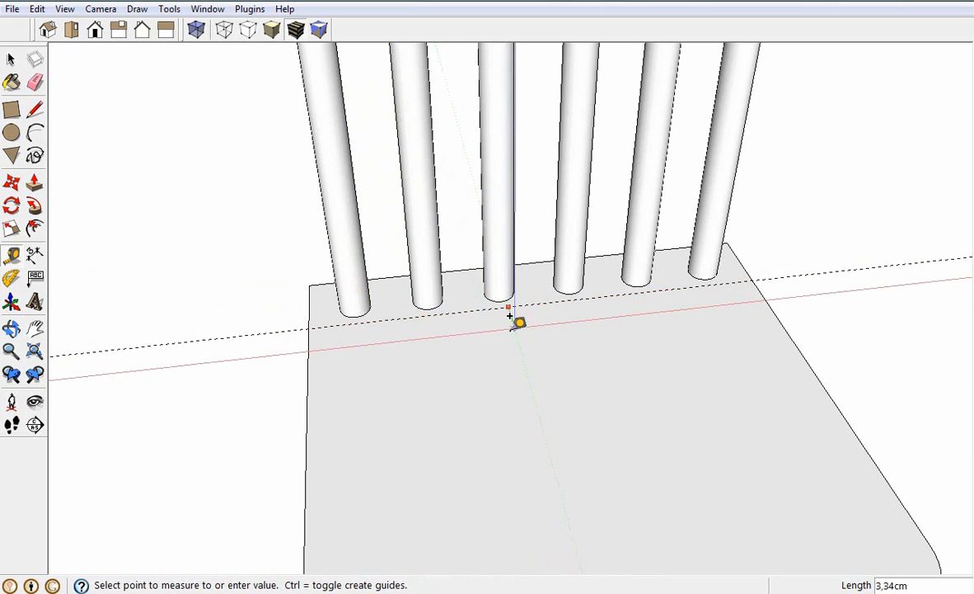
{"action": "key", "text": "Return"}
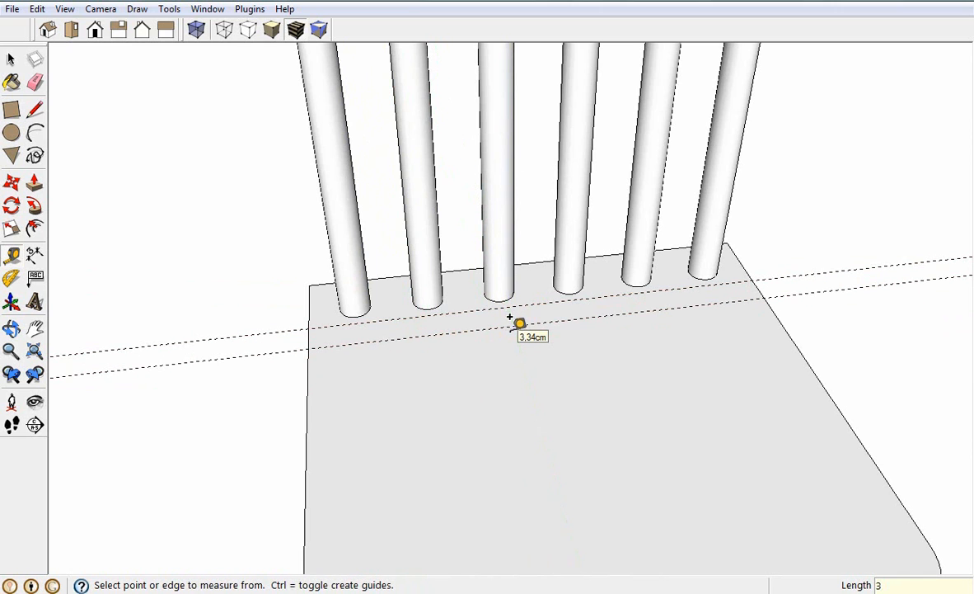
Draw an arc between the seat's side edges along the front guide with a 3 cm bulge to the rear guide, and erase both guides
{"action": "left_click", "coordinate": [35, 132]}
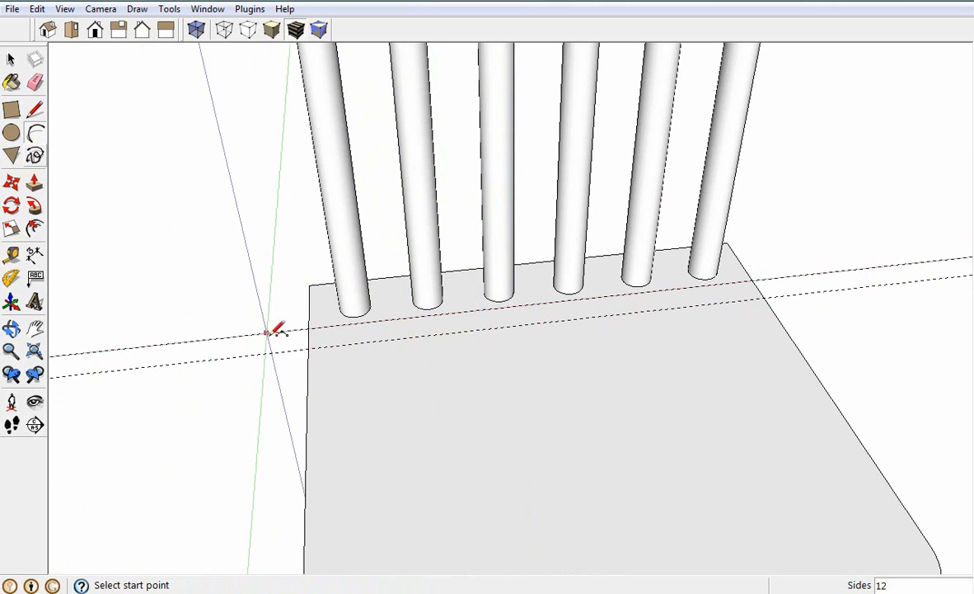
{"action": "left_click", "coordinate": [308, 348]}
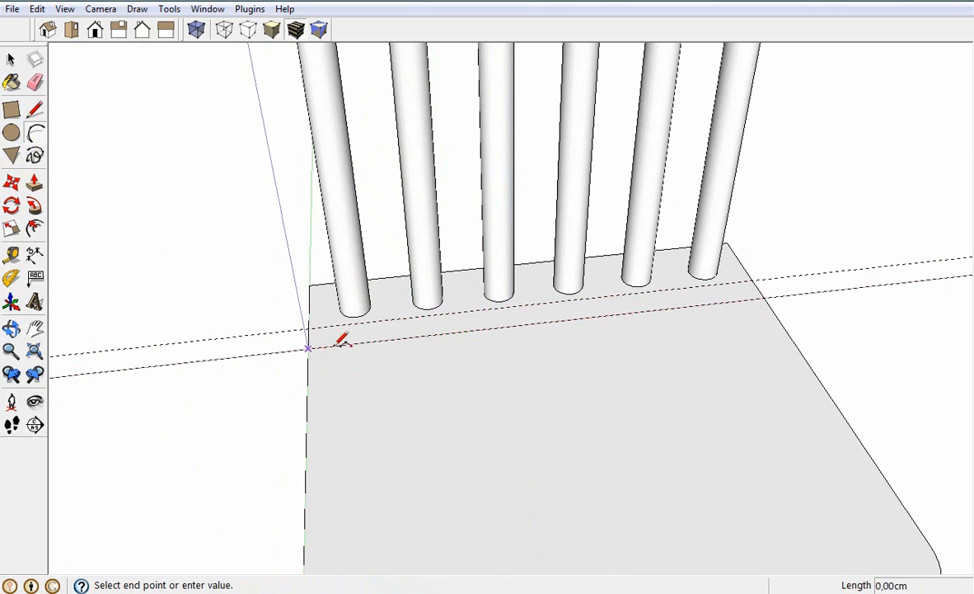
{"action": "left_click", "coordinate": [765, 298]}
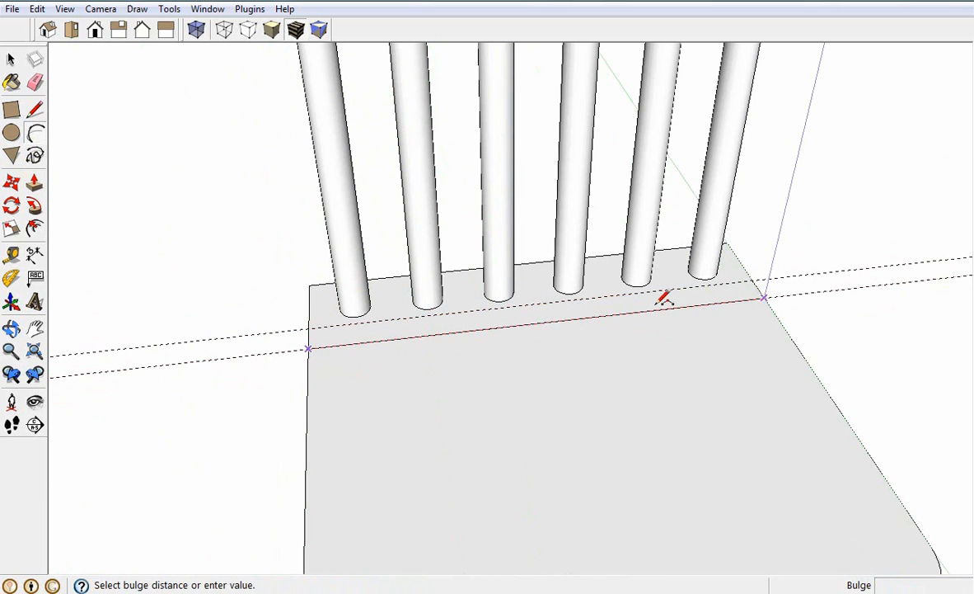
{"action": "left_click", "coordinate": [548, 297]}
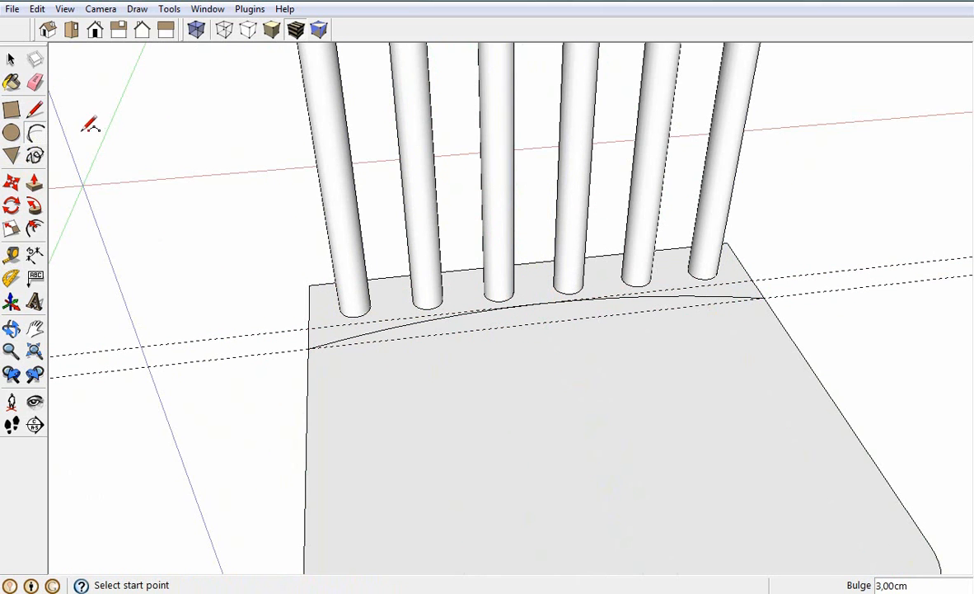
{"action": "left_click", "coordinate": [36, 83]}
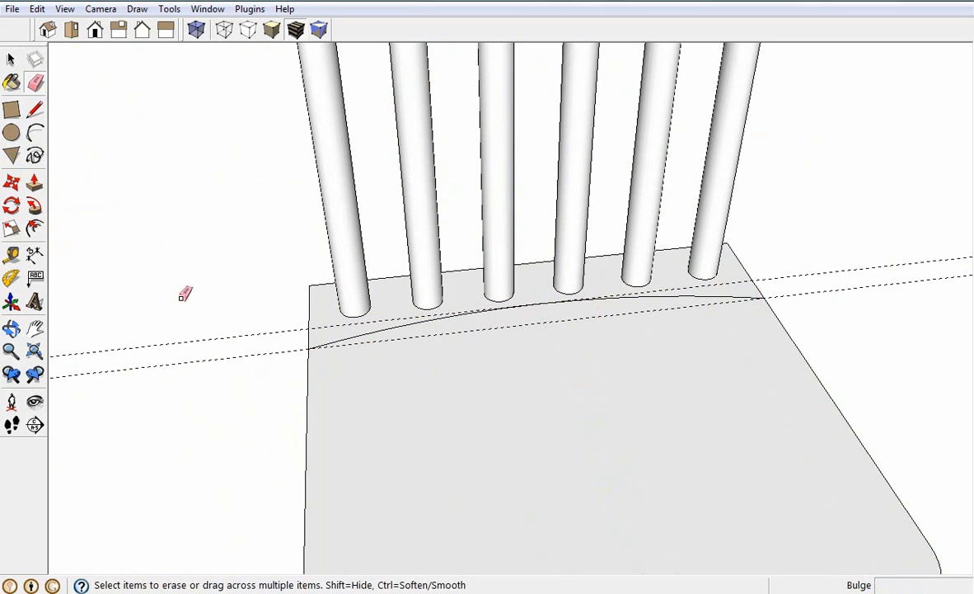
{"action": "left_click_drag", "start_coordinate": [182, 349], "coordinate": [182, 375]}
{"action": "left_click_drag", "start_coordinate": [181, 338], "coordinate": [235, 341]}
{"action": "scroll", "coordinate": [297, 317], "scroll_direction": "down", "scroll_amount": 2}
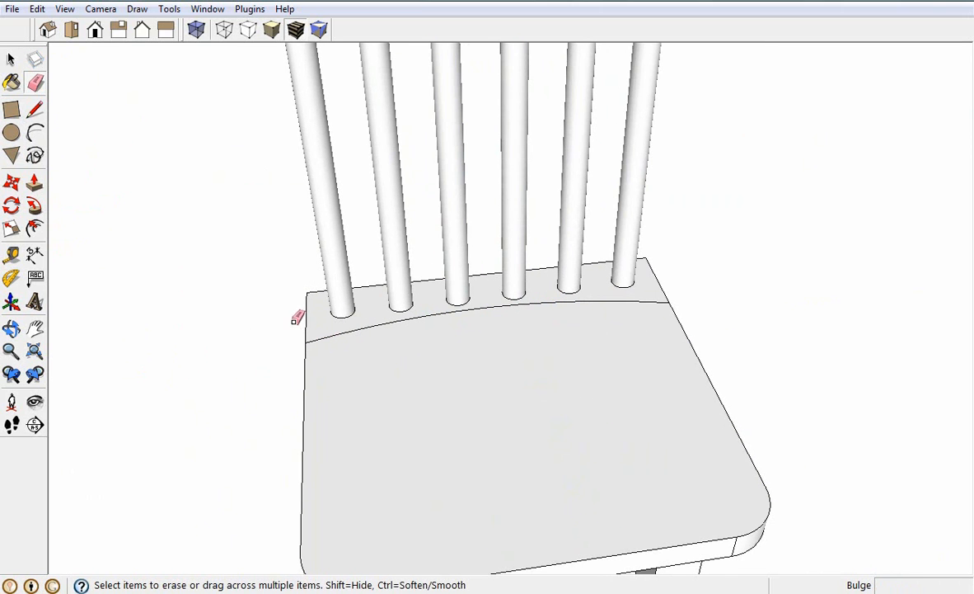
Examine the arc and the seat component by selecting them and viewing the rear corner where they meet
{"action": "key", "text": "space"}
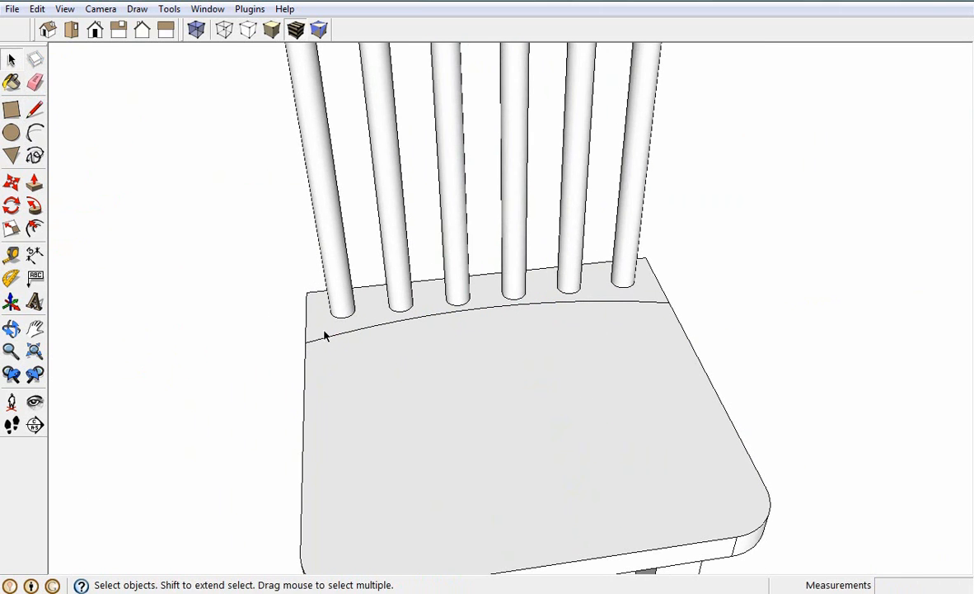
{"action": "left_click", "coordinate": [324, 331]}
{"action": "left_click", "coordinate": [236, 309]}
{"action": "scroll", "coordinate": [233, 311], "scroll_direction": "up", "scroll_amount": 3}
{"action": "key", "text": "o"}
{"action": "left_click_drag", "start_coordinate": [150, 379], "coordinate": [488, 375]}
{"action": "key", "text": "space"}
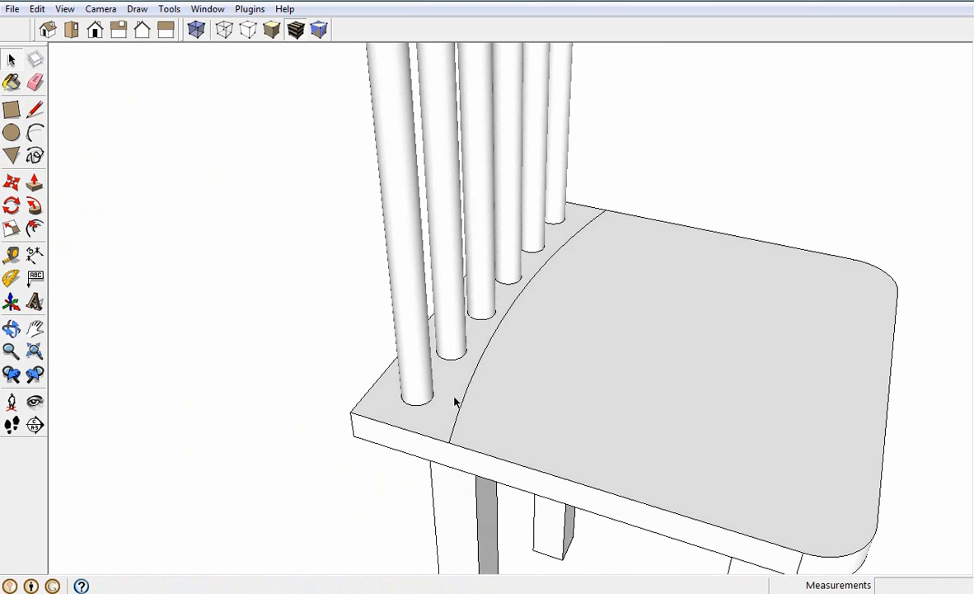
{"action": "scroll", "coordinate": [445, 424], "scroll_direction": "up", "scroll_amount": 3}
{"action": "left_click", "coordinate": [442, 425]}
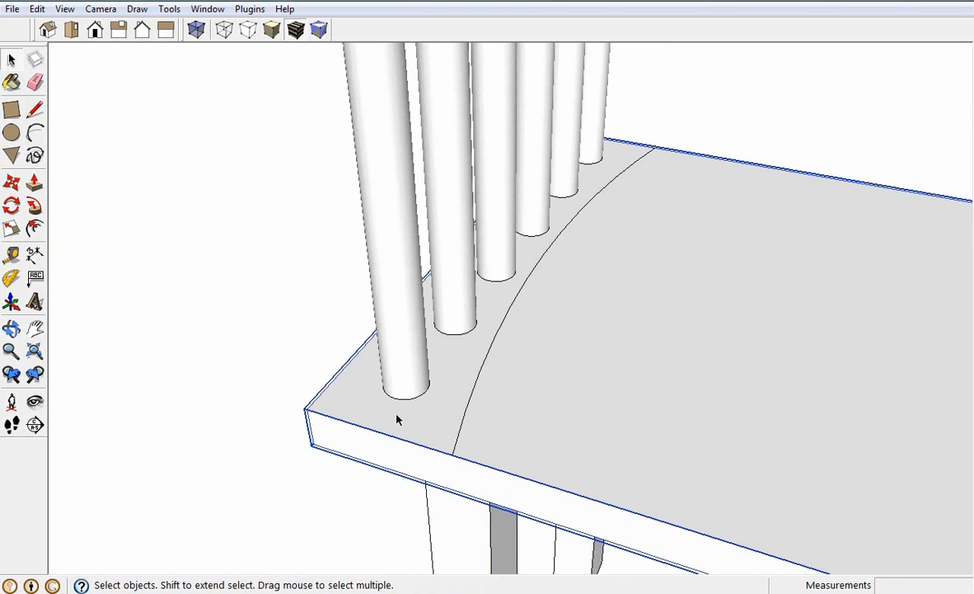
{"action": "left_click", "coordinate": [224, 337]}
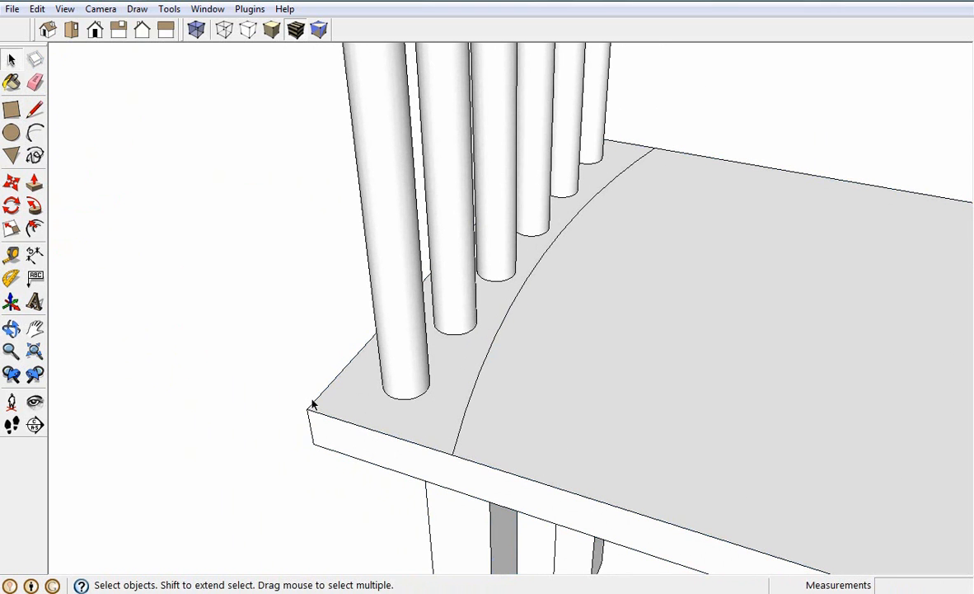
Trace the seat's outer edge with lines from one arc end around both rear corners to the other end, closing the top rail outline
{"action": "left_click", "coordinate": [36, 110]}
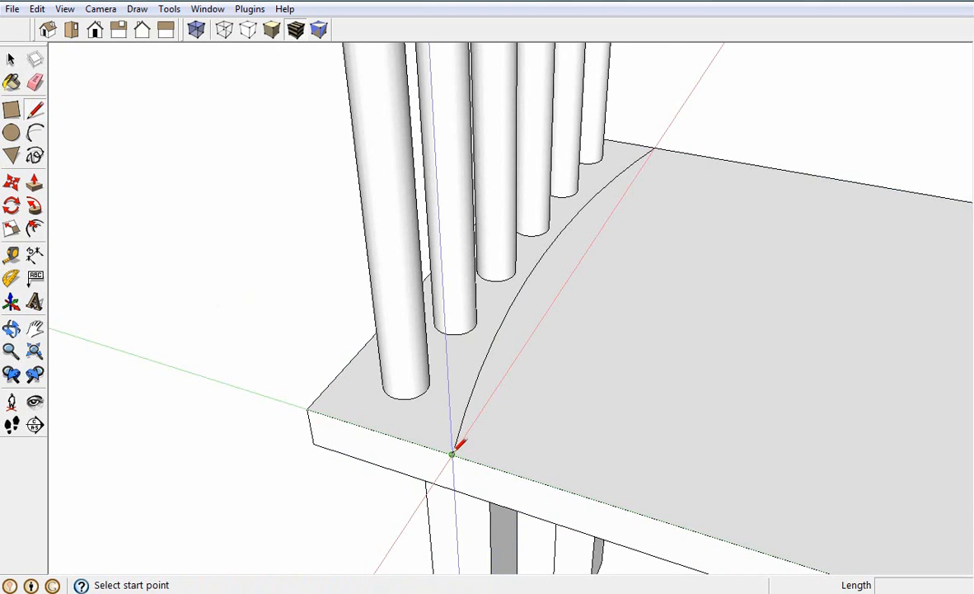
{"action": "left_click", "coordinate": [452, 454]}
{"action": "middle_click_drag", "start_coordinate": [310, 406], "coordinate": [611, 451]}
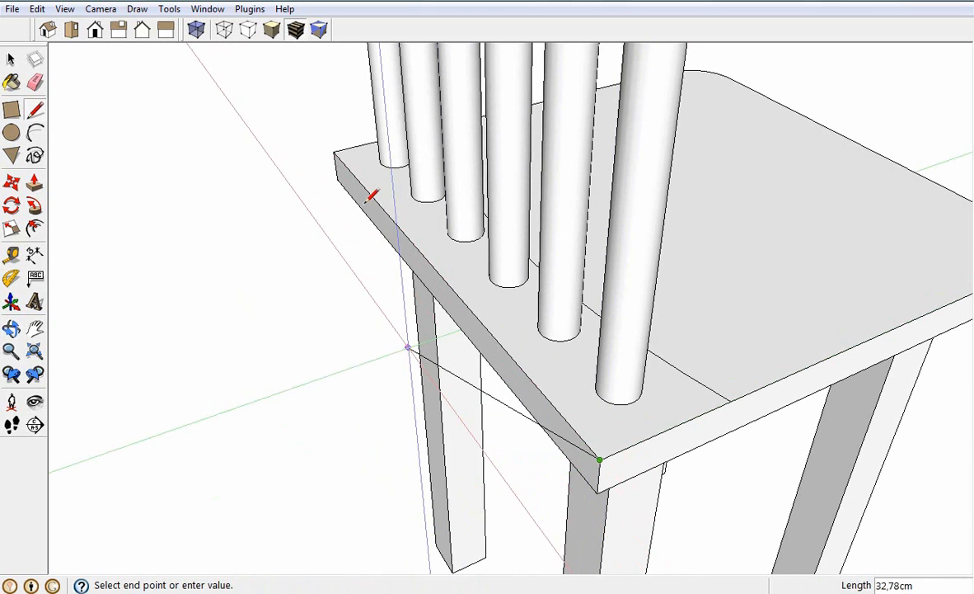
{"action": "left_click", "coordinate": [333, 153]}
{"action": "middle_click_drag", "start_coordinate": [299, 206], "coordinate": [536, 264]}
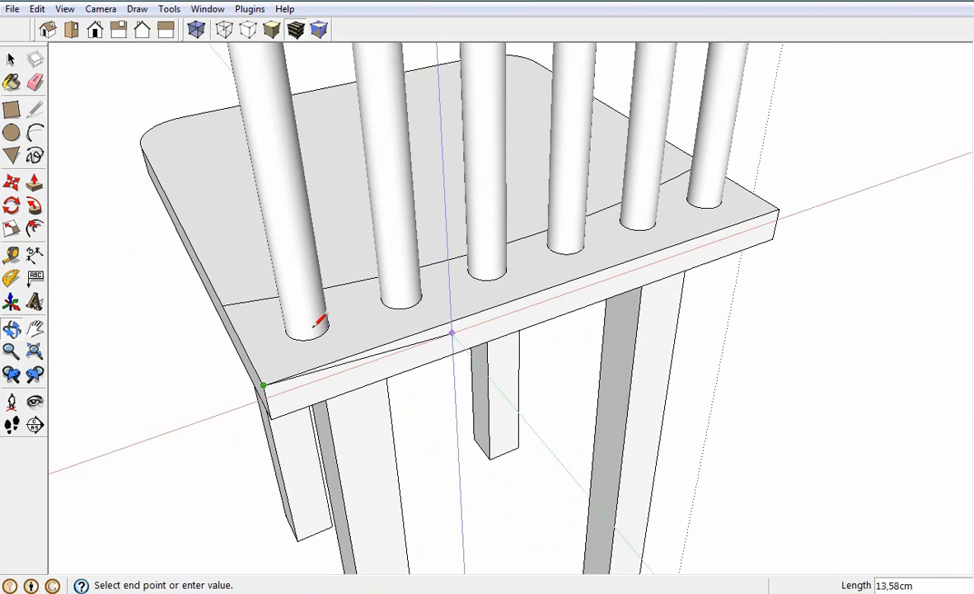
{"action": "left_click", "coordinate": [224, 306]}
Turn the closed face between the arc and the seat's rear edge into a component named "encosto 2"
{"action": "key", "text": "space"}
{"action": "left_click", "coordinate": [275, 345]}
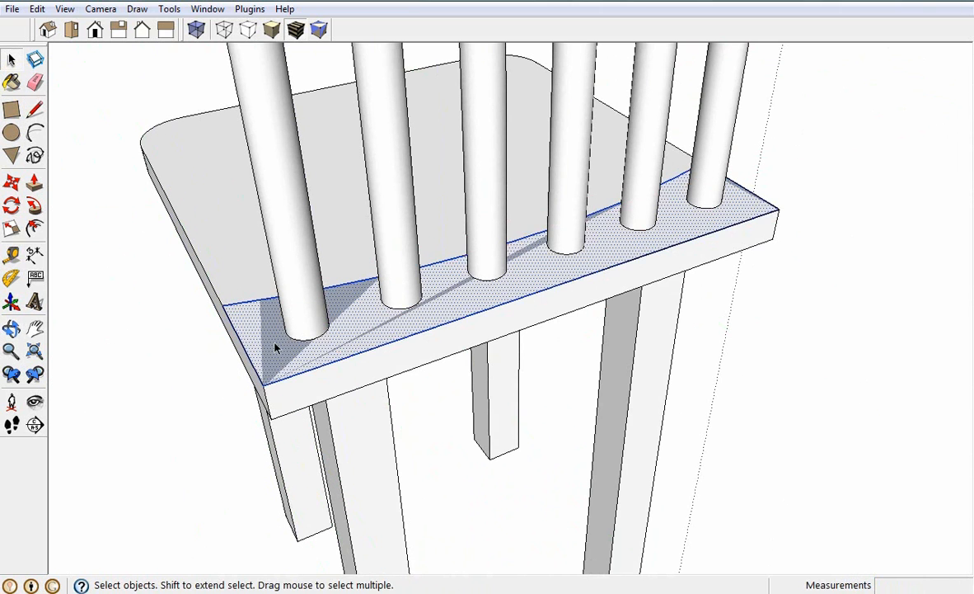
{"action": "right_click", "coordinate": [276, 346]}
{"action": "left_click", "coordinate": [371, 459]}
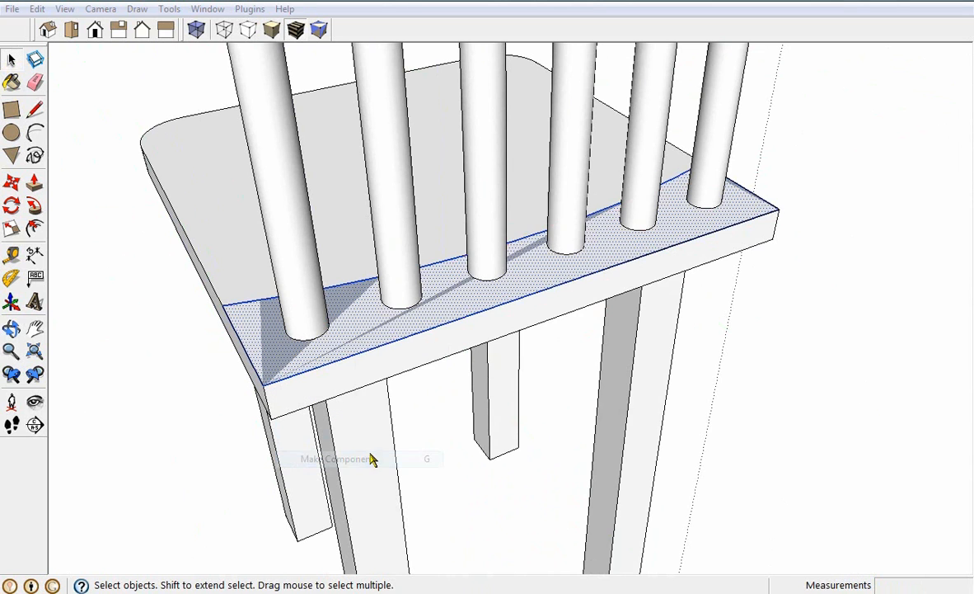
{"action": "type", "text": "e"}
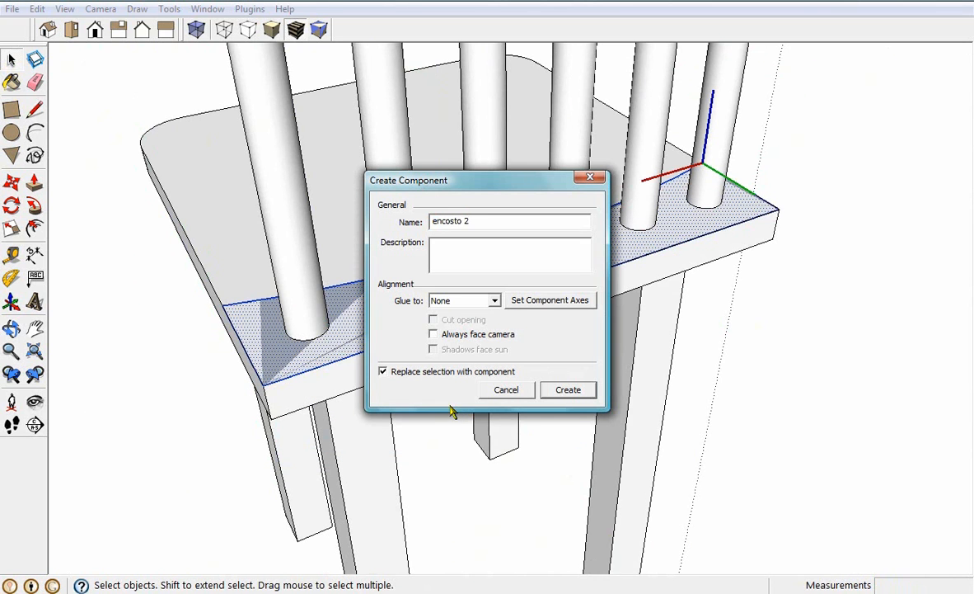
{"action": "type", "text": "ncosto 2"}
{"action": "key", "text": "Return"}
Move the encosto 2 component 55 cm up the blue axis to the top of the backrest bars
{"action": "scroll", "coordinate": [486, 446], "scroll_direction": "up", "scroll_amount": 2}
{"action": "middle_click_drag", "start_coordinate": [511, 455], "coordinate": [717, 475]}
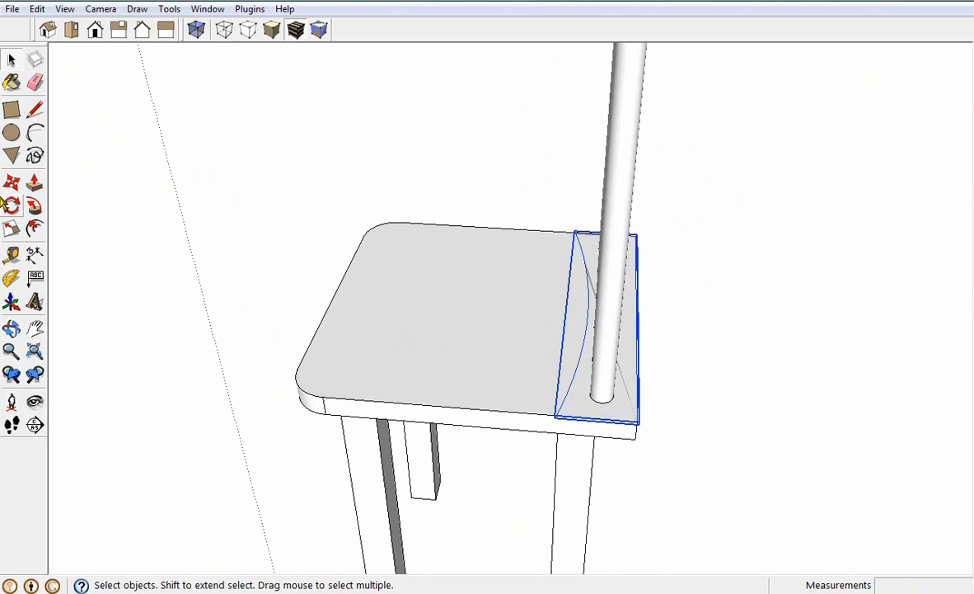
{"action": "left_click", "coordinate": [12, 182]}
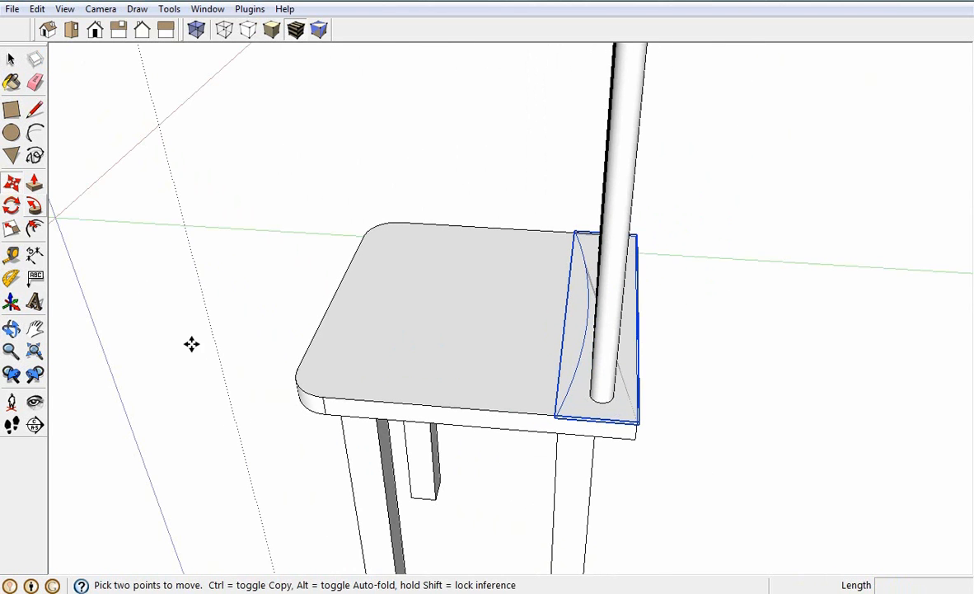
{"action": "left_click", "coordinate": [635, 422]}
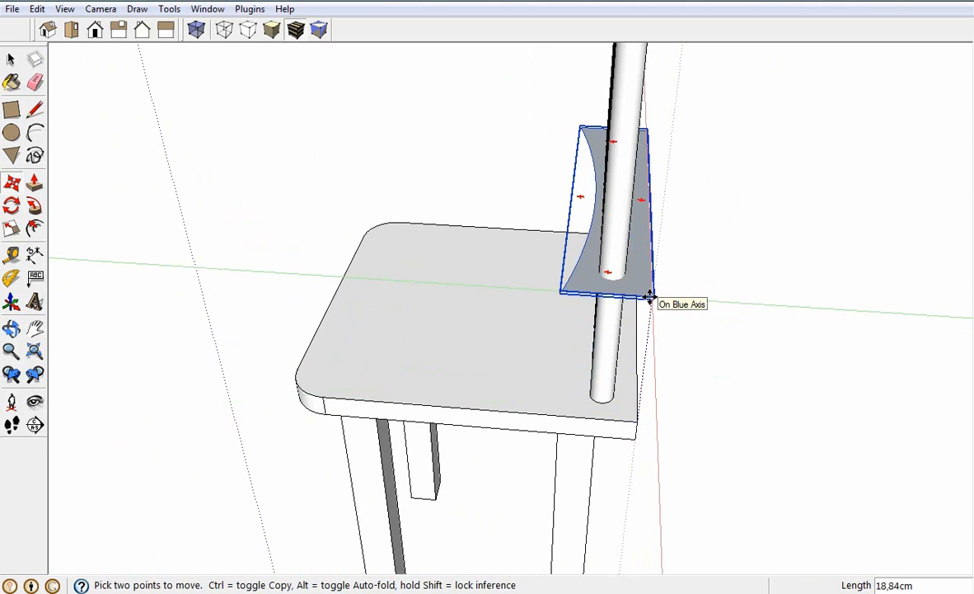
{"action": "type", "text": "55"}
{"action": "key", "text": "Return"}
Edit the encosto 2 component, extrude its face upward 7 cm into the top rail, and close the component
{"action": "middle_click_drag", "start_coordinate": [648, 314], "coordinate": [420, 322]}
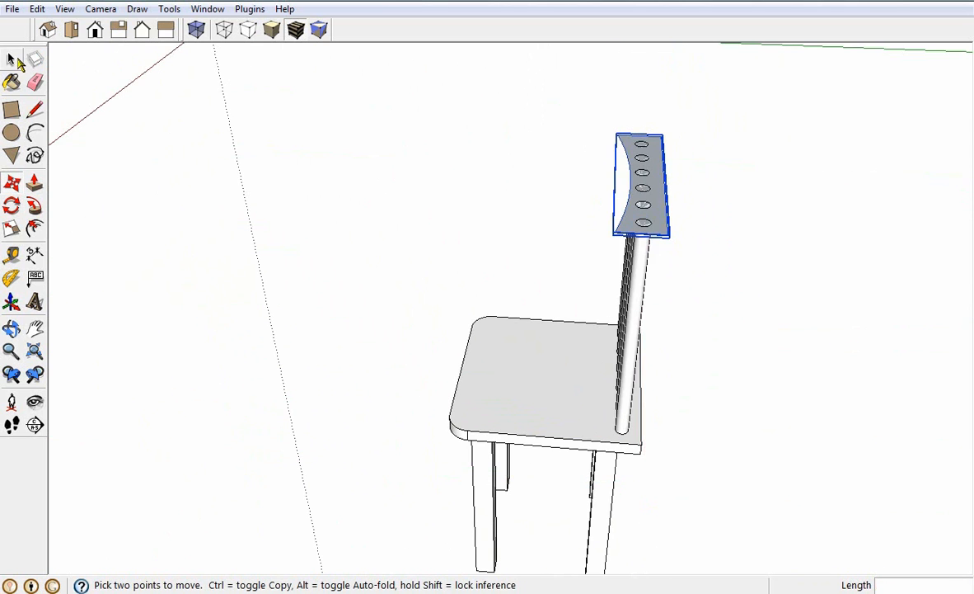
{"action": "key", "text": "space"}
{"action": "double_click", "coordinate": [665, 220]}
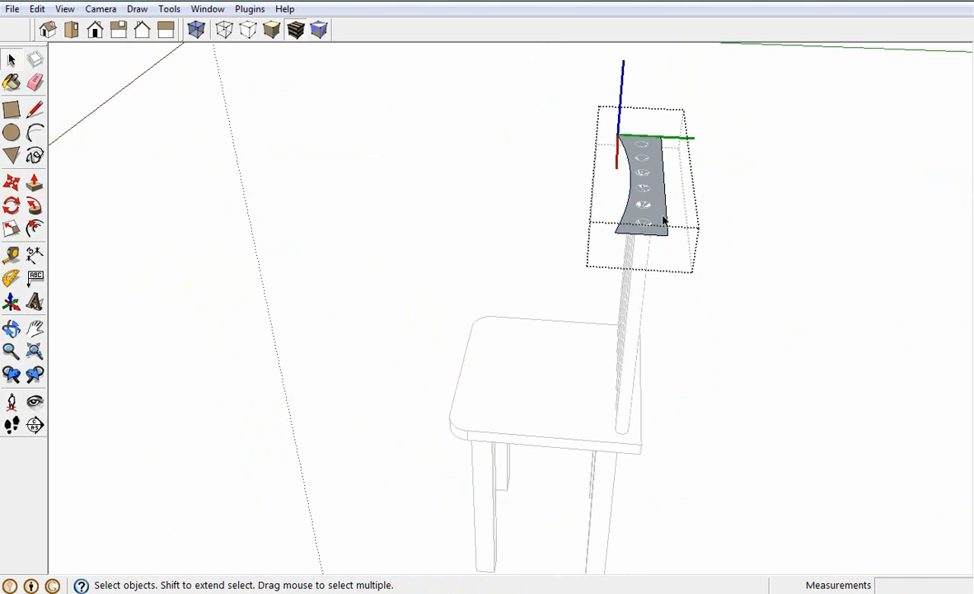
{"action": "left_click", "coordinate": [34, 182]}
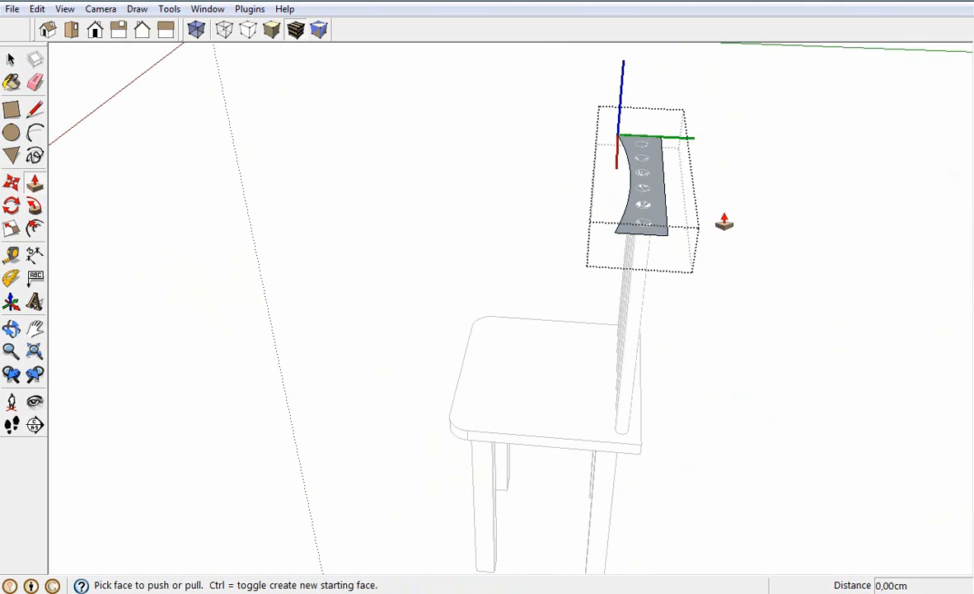
{"action": "left_click", "coordinate": [656, 216]}
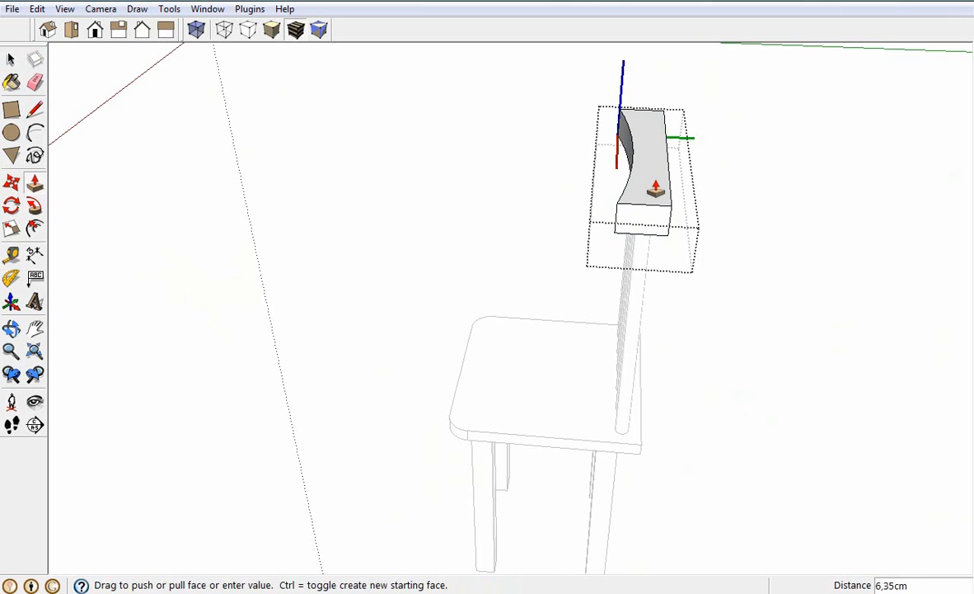
{"action": "left_click", "coordinate": [655, 188]}
{"action": "type", "text": "7"}
{"action": "key", "text": "Return"}
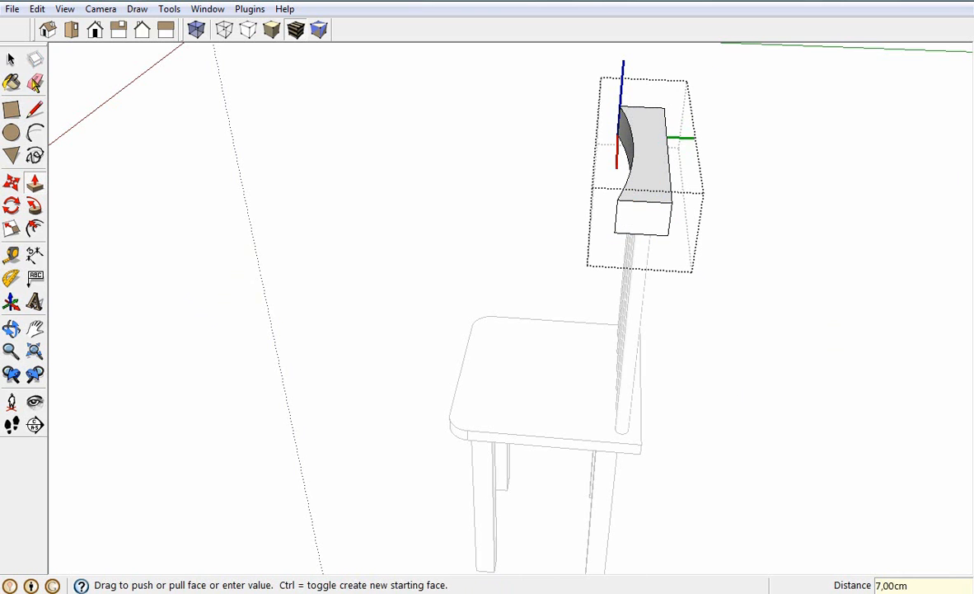
{"action": "left_click", "coordinate": [13, 61]}
{"action": "middle_click_drag", "start_coordinate": [317, 272], "coordinate": [532, 318]}
{"action": "scroll", "coordinate": [536, 324], "scroll_direction": "down", "scroll_amount": 1}
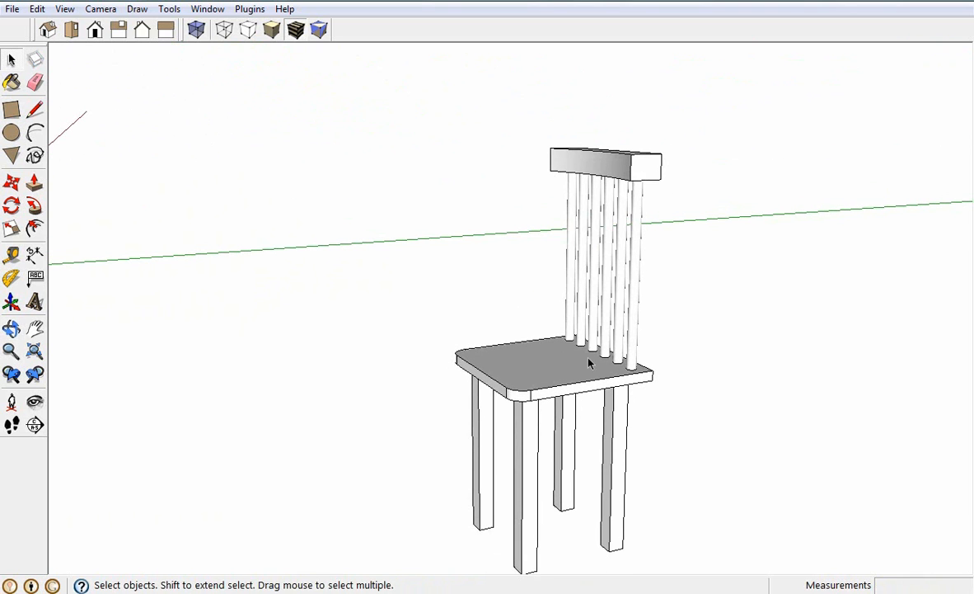
{"action": "double_click", "coordinate": [555, 390]}
{"action": "scroll", "coordinate": [575, 353], "scroll_direction": "down", "scroll_amount": 1}
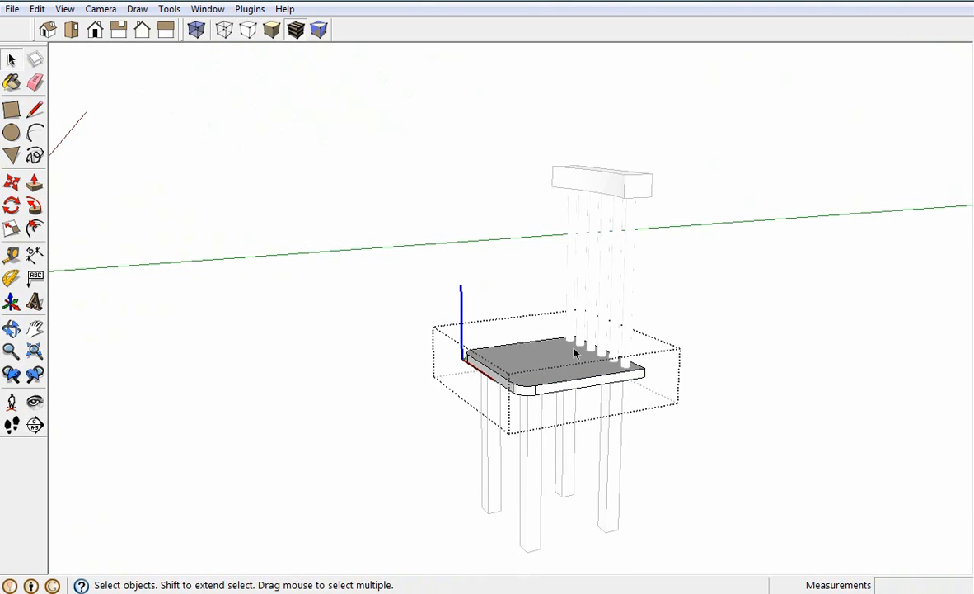
{"action": "left_click", "coordinate": [684, 292]}
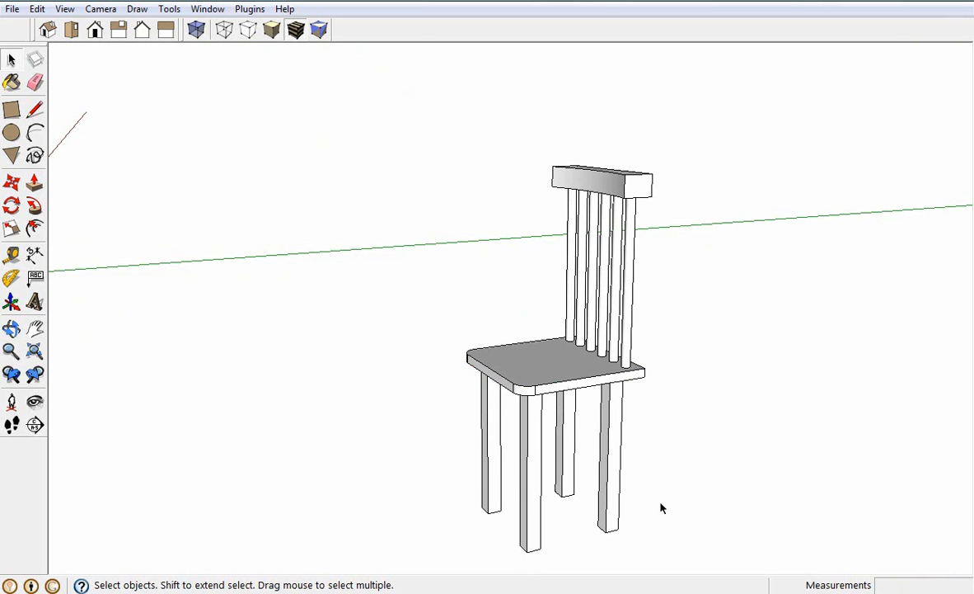
Open a leg component for editing and add a vertical guide 1 cm inside its long side edge
{"action": "scroll", "coordinate": [589, 526], "scroll_direction": "up", "scroll_amount": 1}
{"action": "mouse_move", "coordinate": [589, 526]}
{"action": "middle_mouse_down"}
{"action": "mouse_move", "coordinate": [519, 470]}
{"action": "mouse_move", "coordinate": [502, 394]}
{"action": "mouse_move", "coordinate": [585, 531]}
{"action": "middle_mouse_up"}
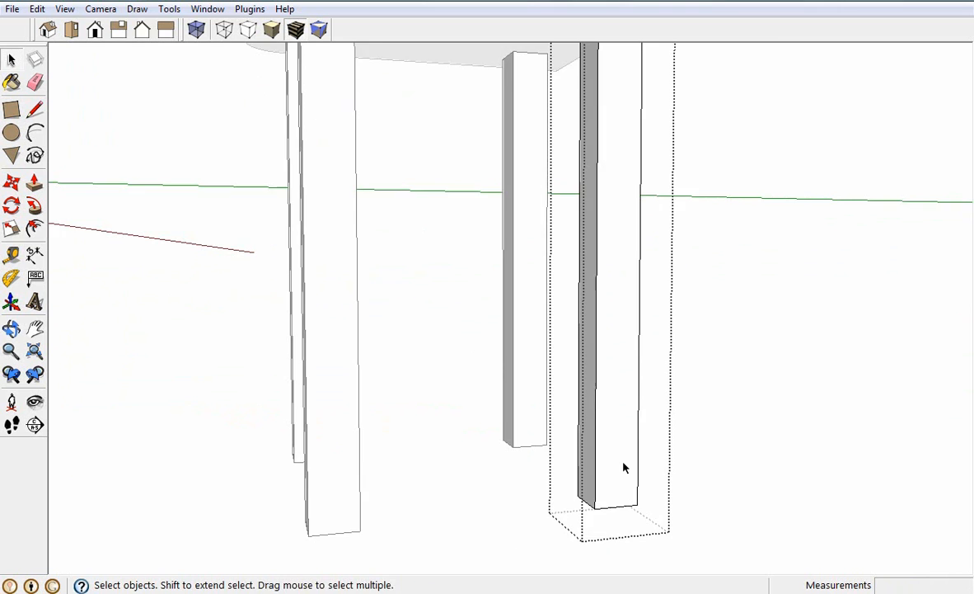
{"action": "scroll", "coordinate": [624, 463], "scroll_direction": "down", "scroll_amount": 2}
{"action": "middle_click_drag", "start_coordinate": [641, 456], "coordinate": [610, 460]}
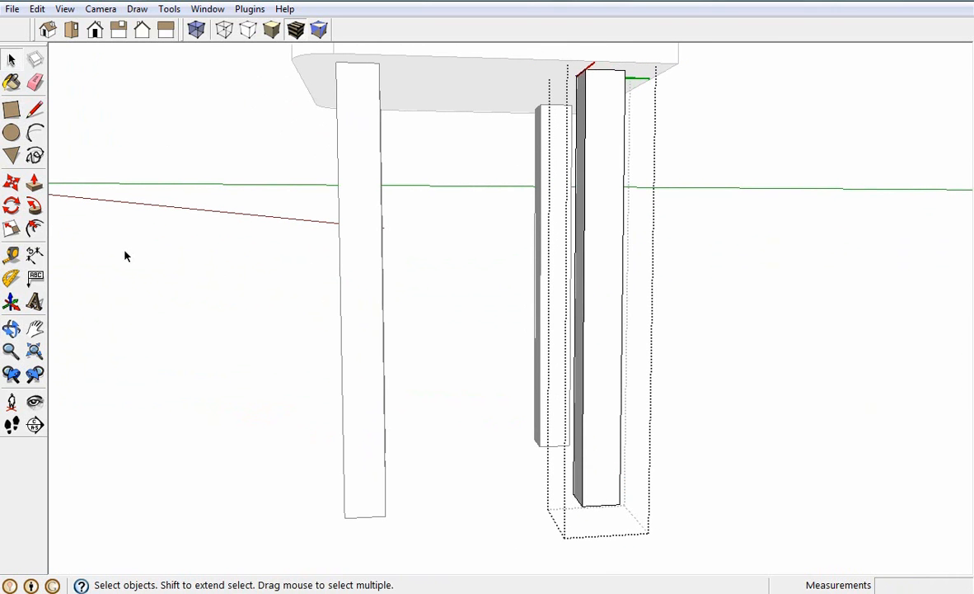
{"action": "left_click", "coordinate": [11, 255]}
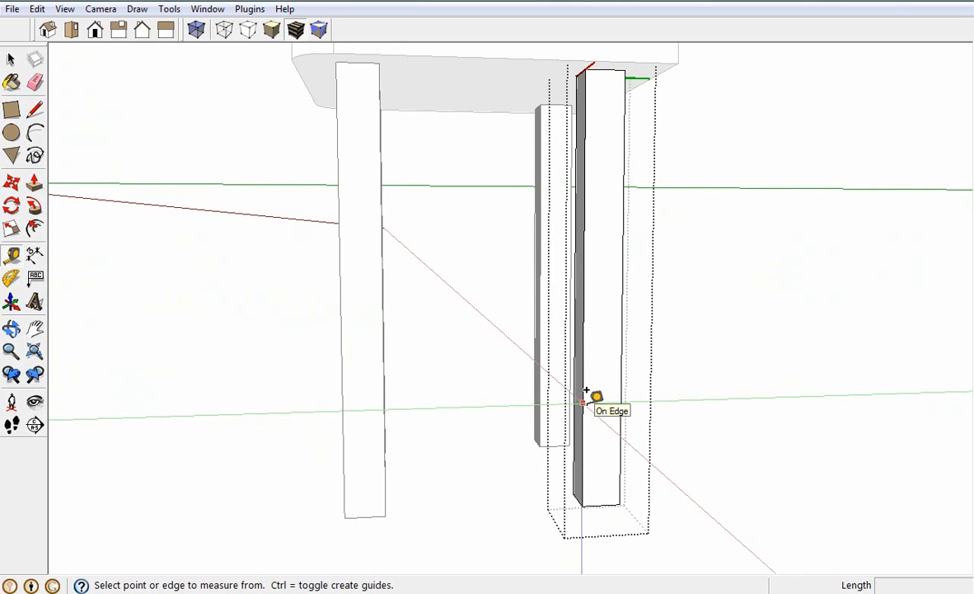
{"action": "left_click", "coordinate": [586, 391]}
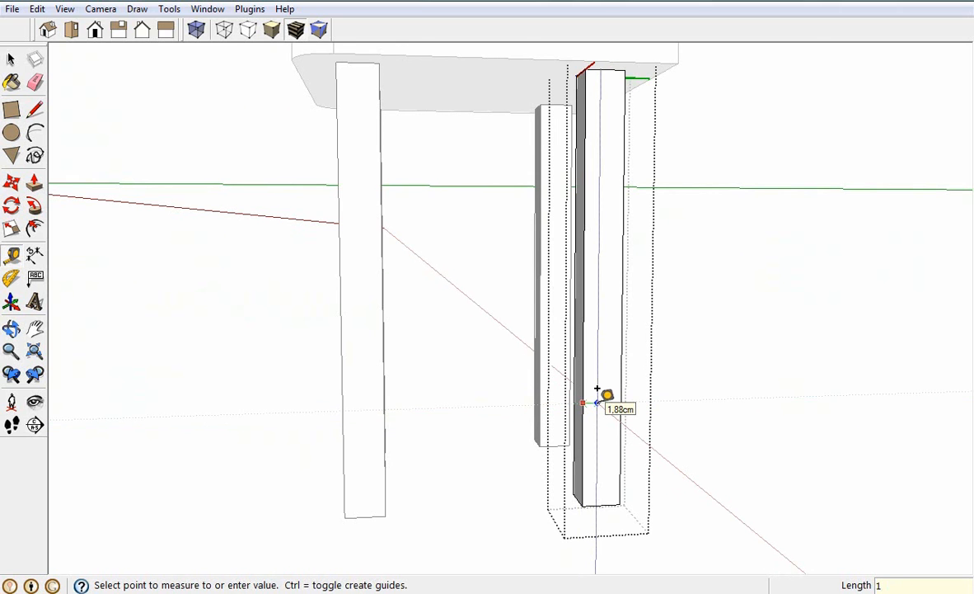
{"action": "key", "text": "Return"}
{"action": "scroll", "coordinate": [600, 394], "scroll_direction": "up", "scroll_amount": 3}
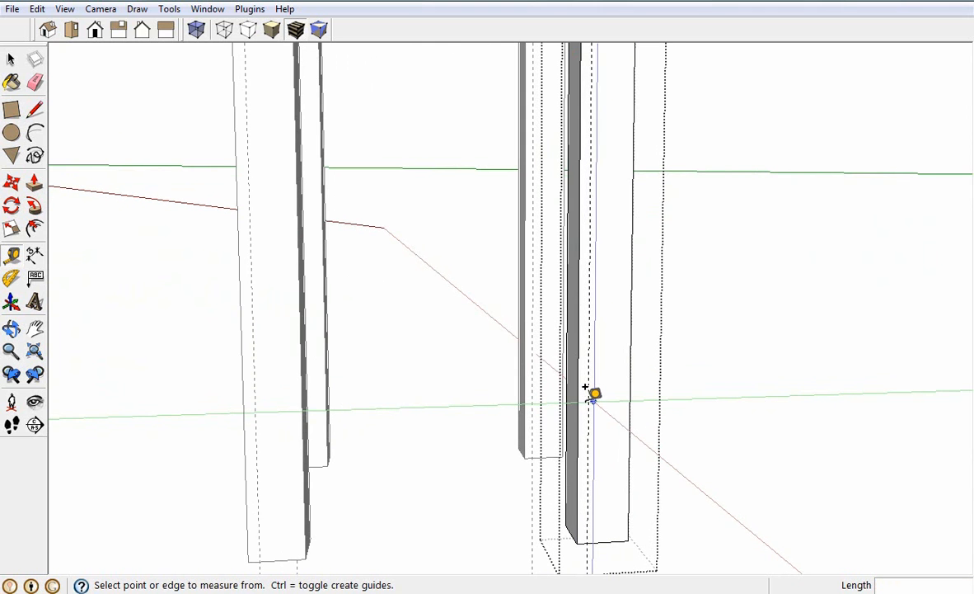
Add a second vertical guide 0.5 cm inside the same leg edge
{"action": "left_click", "coordinate": [580, 387]}
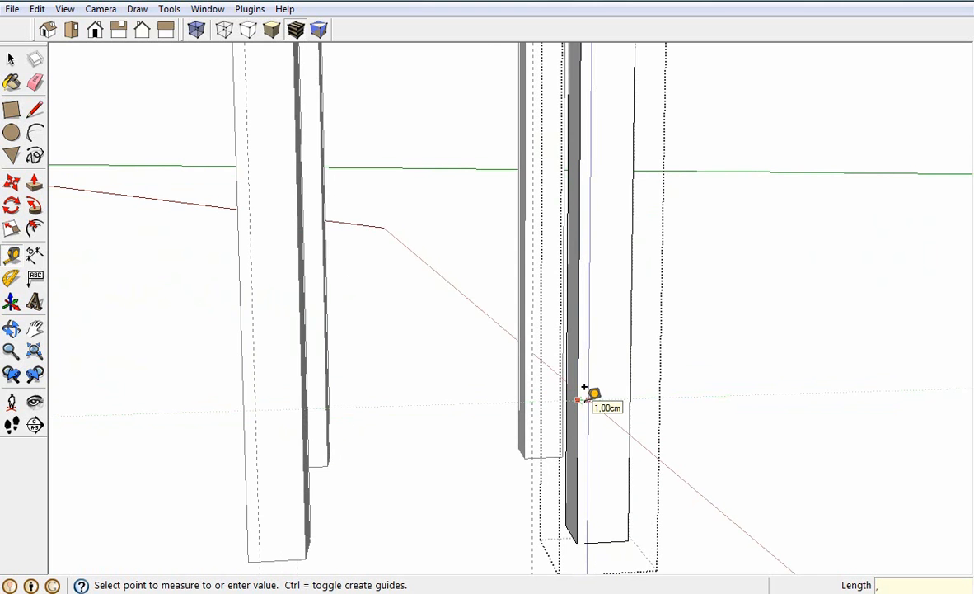
{"action": "type", "text": ",5"}
{"action": "key", "text": "Return"}
{"action": "scroll", "coordinate": [633, 402], "scroll_direction": "down", "scroll_amount": 3}
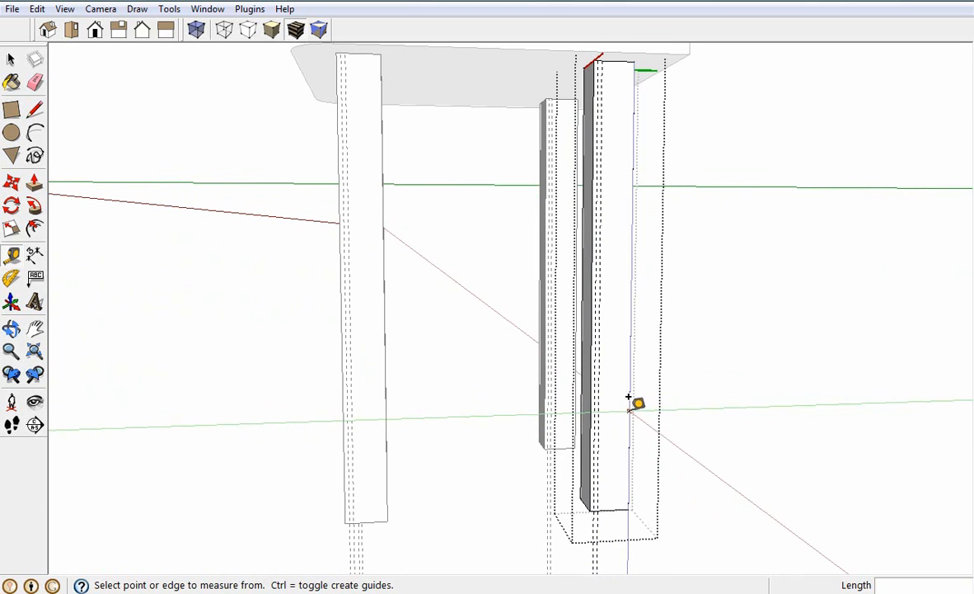
Add horizontal guides on the leg face 4 cm above its bottom edge and 4 cm below its top edge
{"action": "left_click", "coordinate": [608, 509]}
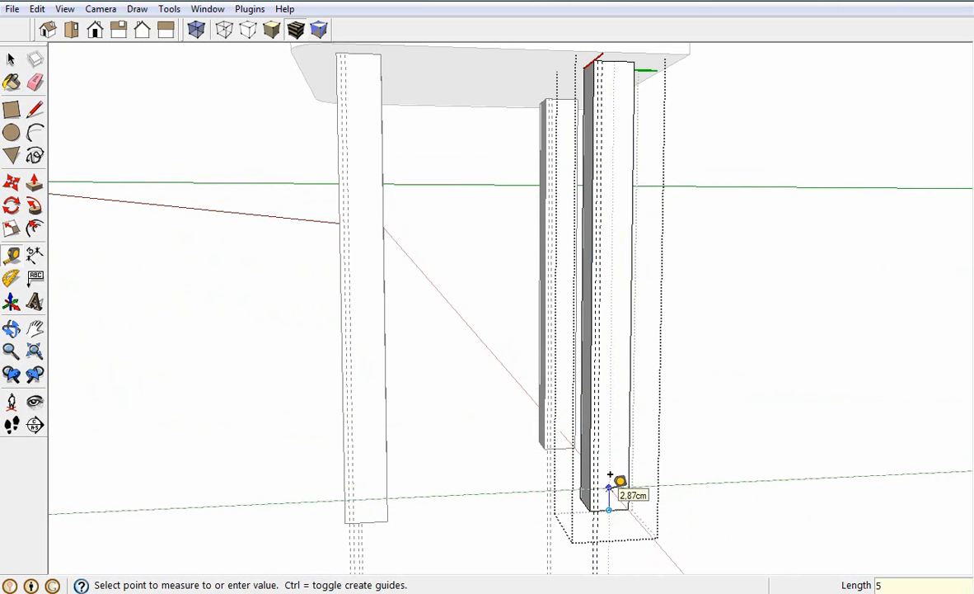
{"action": "key", "text": "Return"}
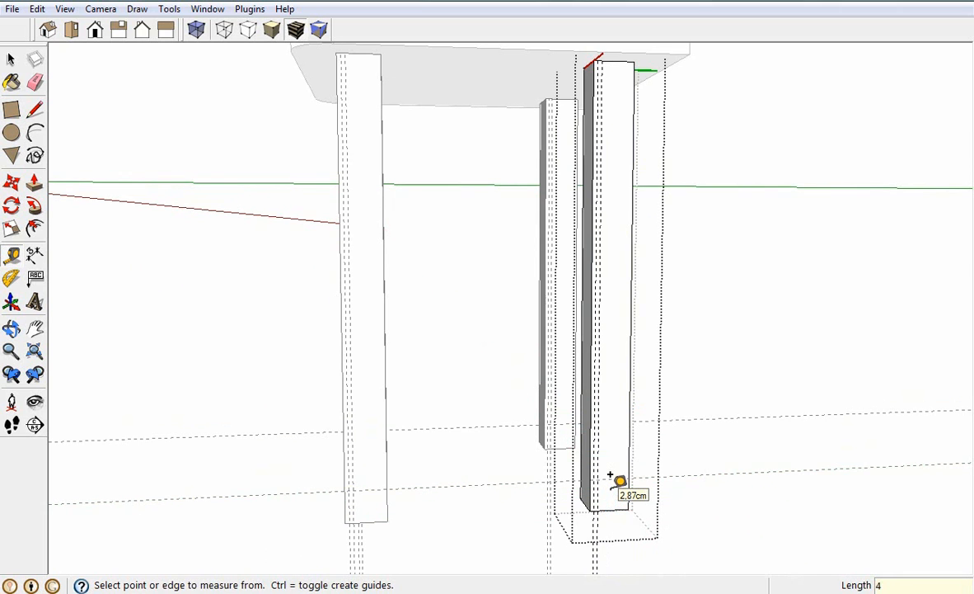
{"action": "middle_click_drag", "start_coordinate": [646, 224], "coordinate": [633, 132]}
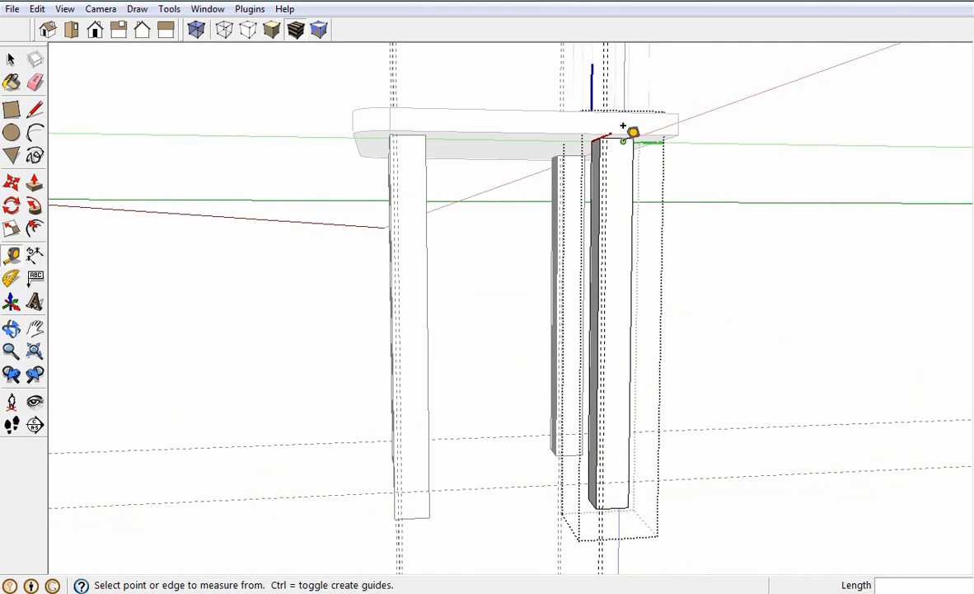
{"action": "scroll", "coordinate": [632, 131], "scroll_direction": "up", "scroll_amount": 4}
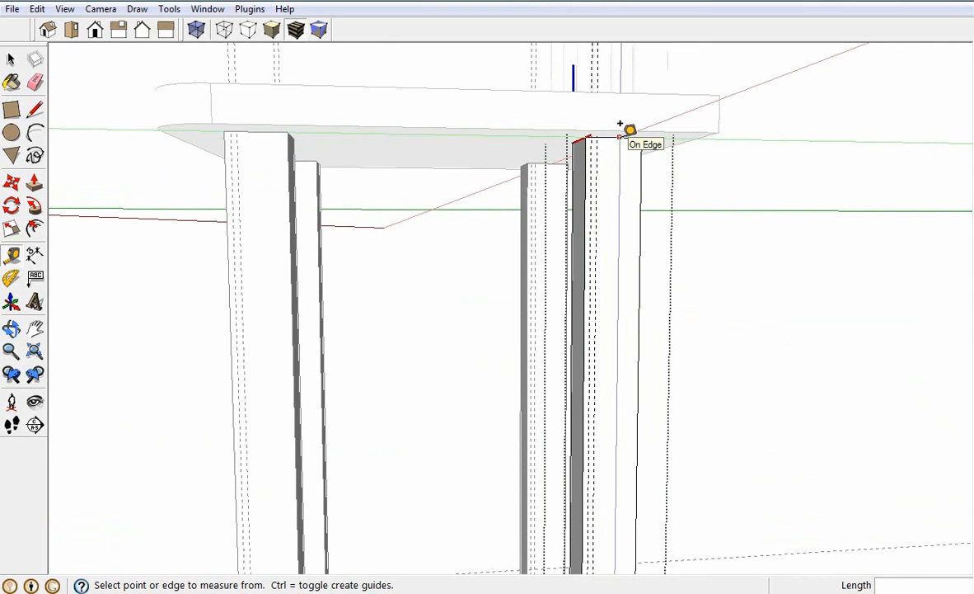
{"action": "left_click", "coordinate": [620, 135]}
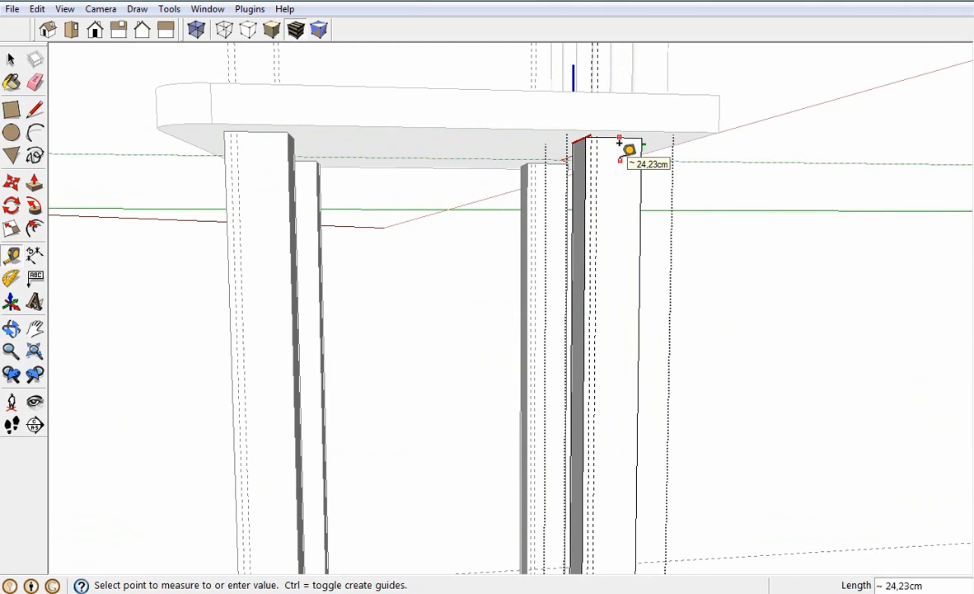
{"action": "key", "text": "Return"}
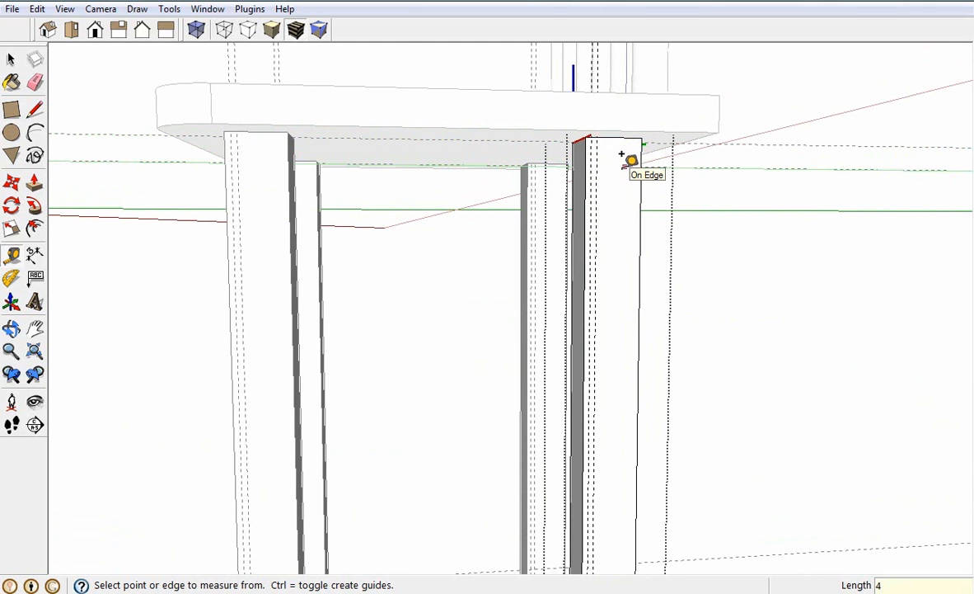
{"action": "scroll", "coordinate": [627, 181], "scroll_direction": "down", "scroll_amount": 1}
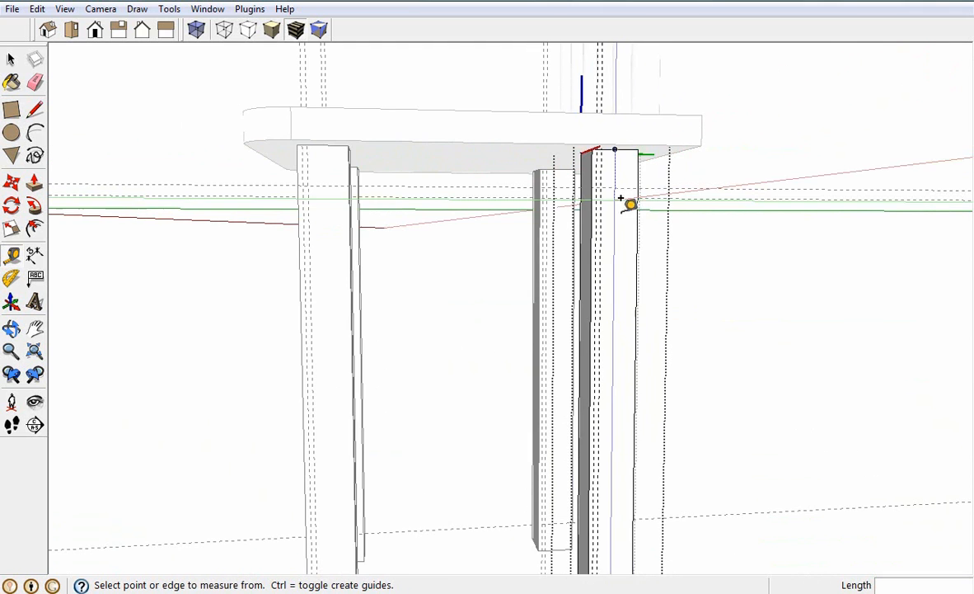
{"action": "scroll", "coordinate": [629, 239], "scroll_direction": "down", "scroll_amount": 1}
{"action": "scroll", "coordinate": [629, 264], "scroll_direction": "down", "scroll_amount": 2}
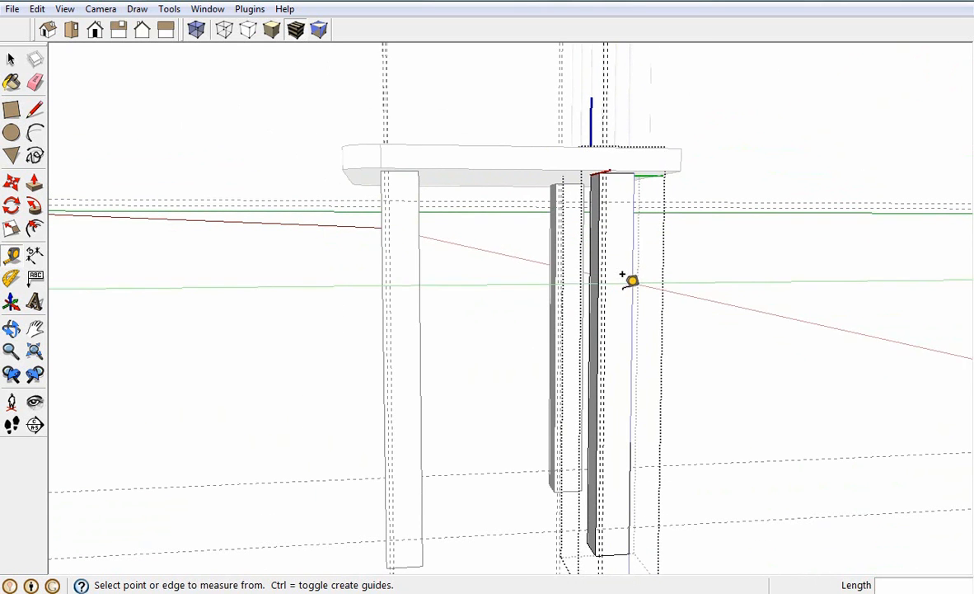
Draw an arc along the 1 cm guide between the two horizontal guides, bulging 0.5 cm toward the leg's edge
{"action": "left_click", "coordinate": [34, 132]}
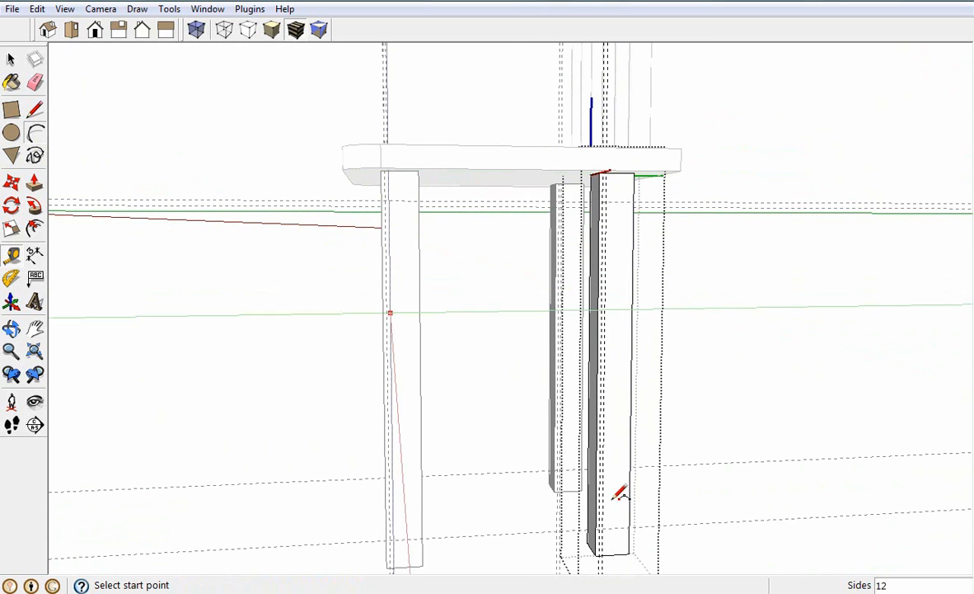
{"action": "left_click", "coordinate": [602, 527]}
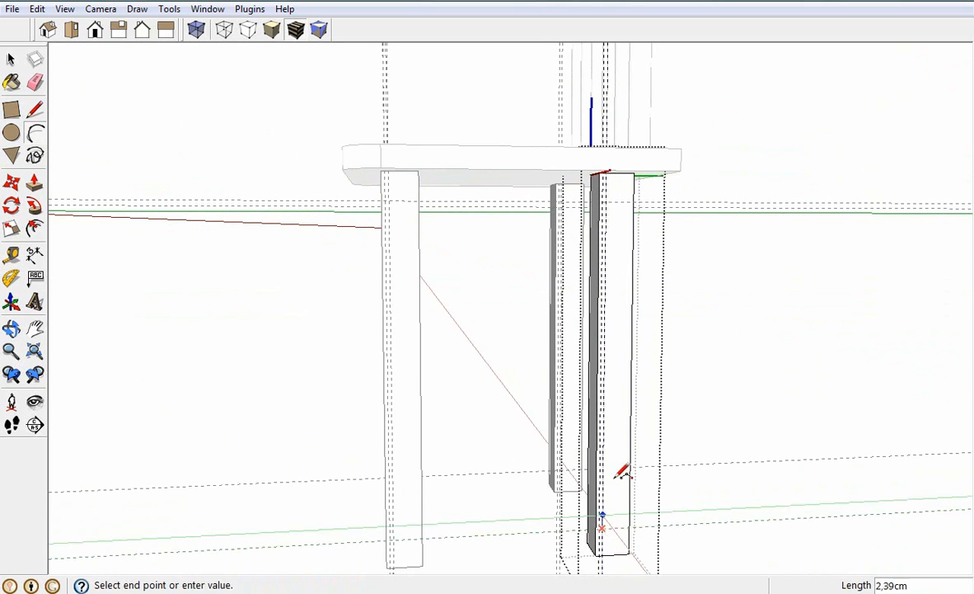
{"action": "scroll", "coordinate": [621, 216], "scroll_direction": "up", "scroll_amount": 5}
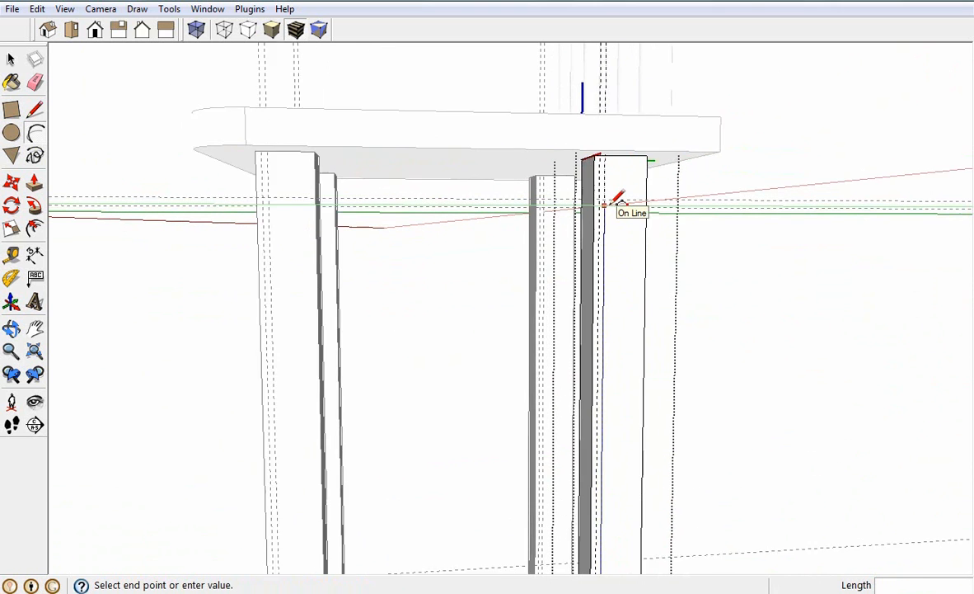
{"action": "scroll", "coordinate": [606, 198], "scroll_direction": "down", "scroll_amount": 3}
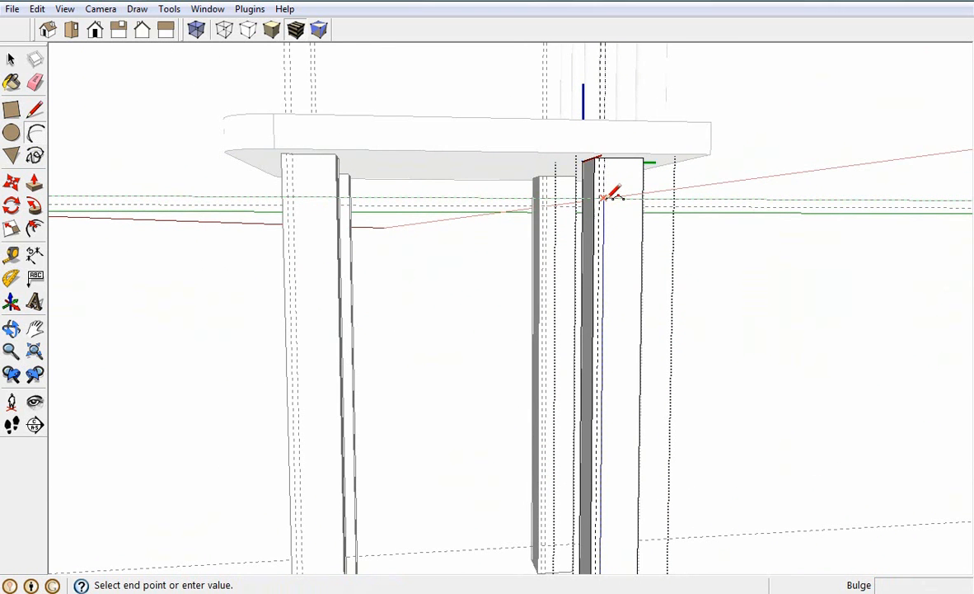
{"action": "left_click", "coordinate": [605, 198]}
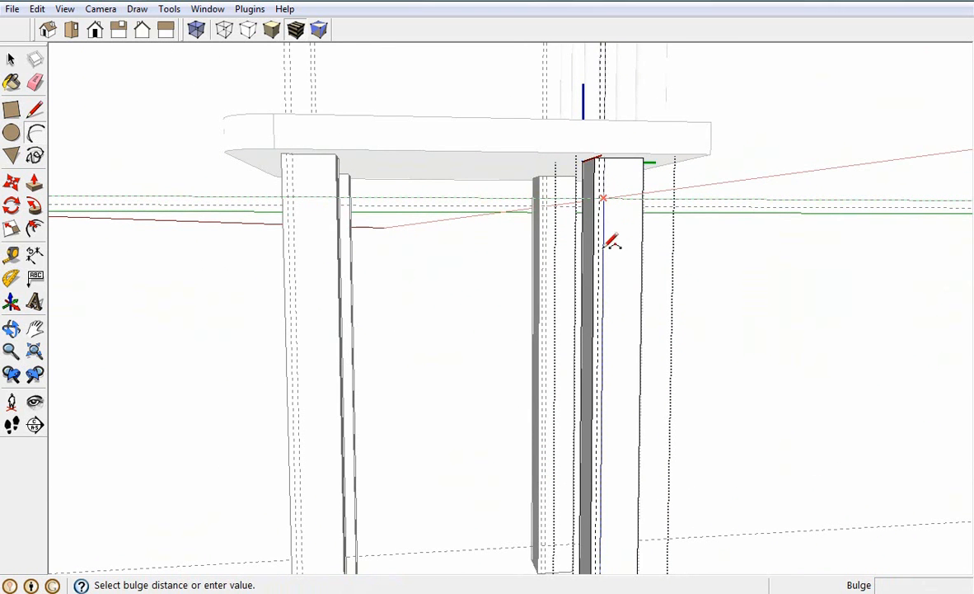
{"action": "left_click", "coordinate": [609, 296]}
{"action": "scroll", "coordinate": [611, 289], "scroll_direction": "down", "scroll_amount": 4}
{"action": "scroll", "coordinate": [609, 289], "scroll_direction": "down", "scroll_amount": 1}
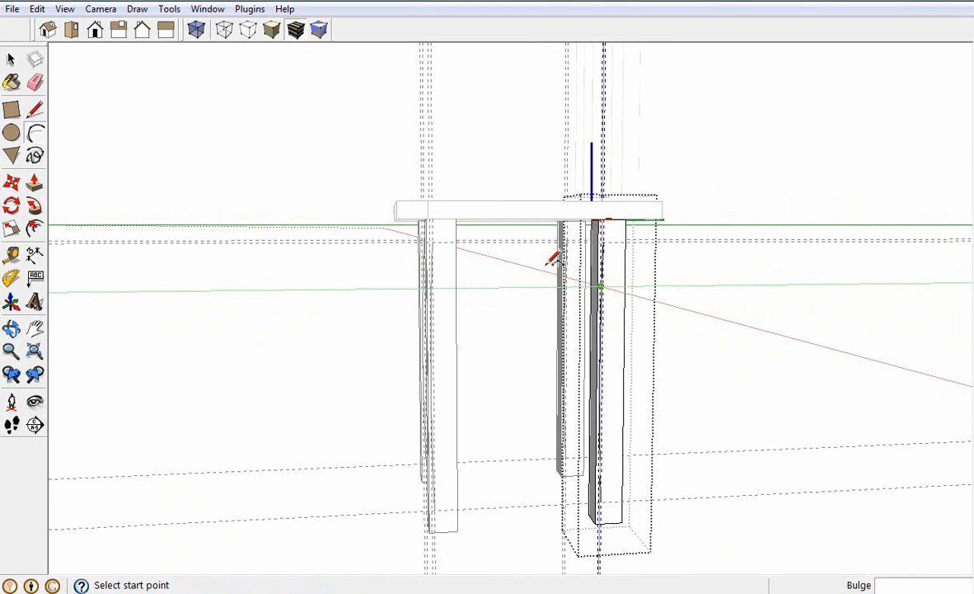
Erase all the construction guides from the leg component, keeping the arc
{"action": "left_click", "coordinate": [34, 82]}
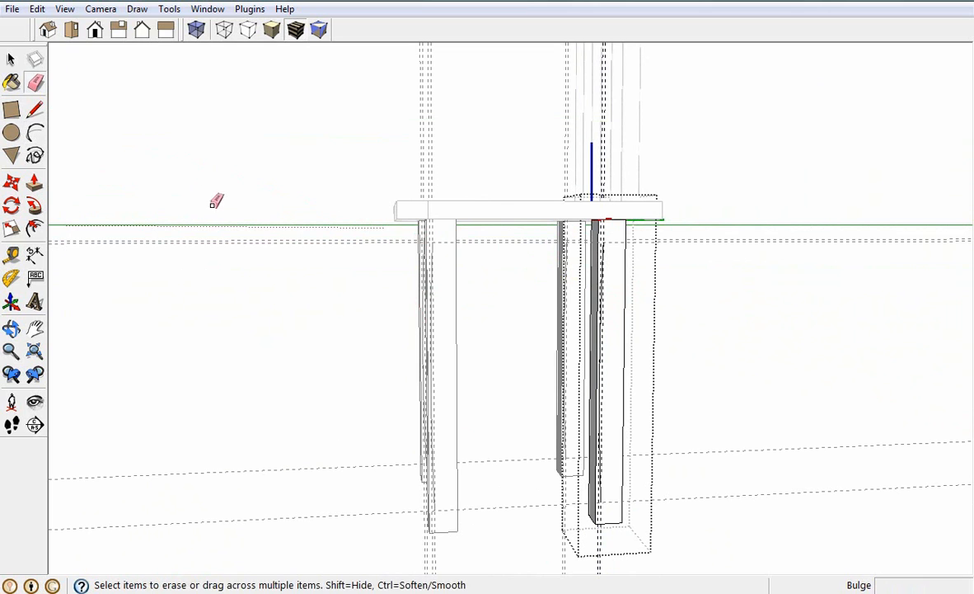
{"action": "left_click", "coordinate": [245, 238]}
{"action": "left_click_drag", "start_coordinate": [610, 536], "coordinate": [595, 540]}
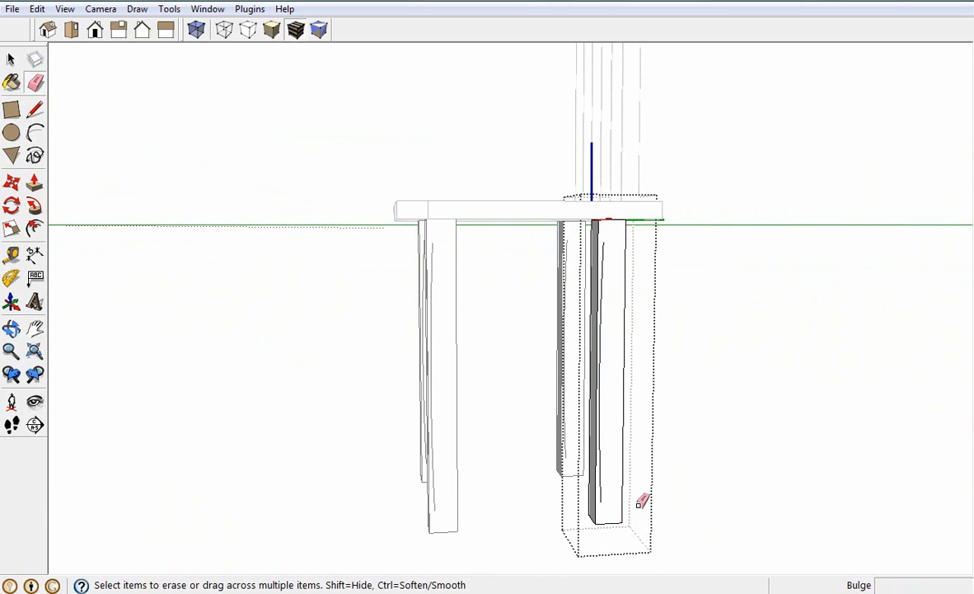
{"action": "scroll", "coordinate": [635, 511], "scroll_direction": "up", "scroll_amount": 4}
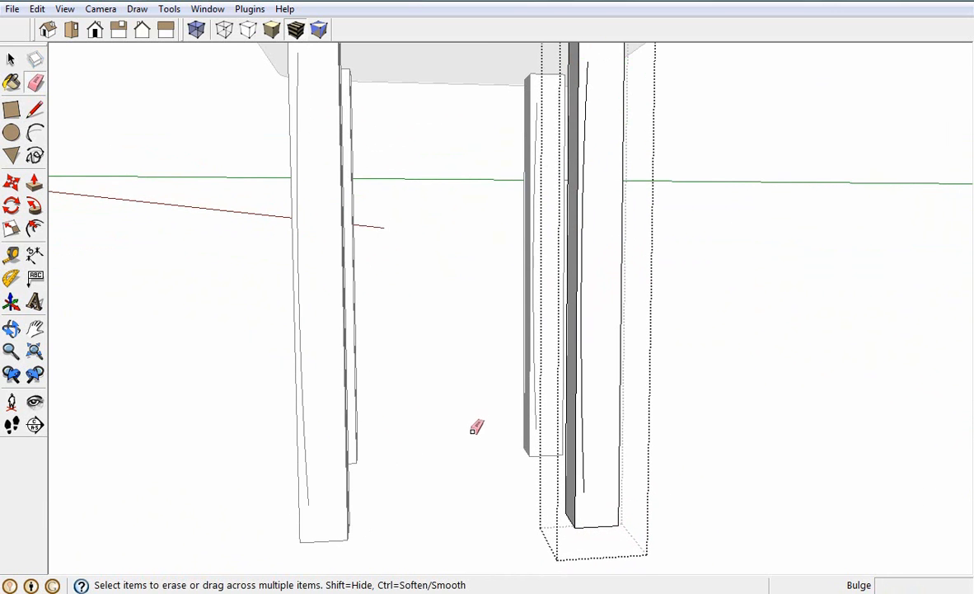
Connect both arc ends to the leg's side edge with 1 cm horizontal lines, closing the cut profile
{"action": "left_click", "coordinate": [35, 109]}
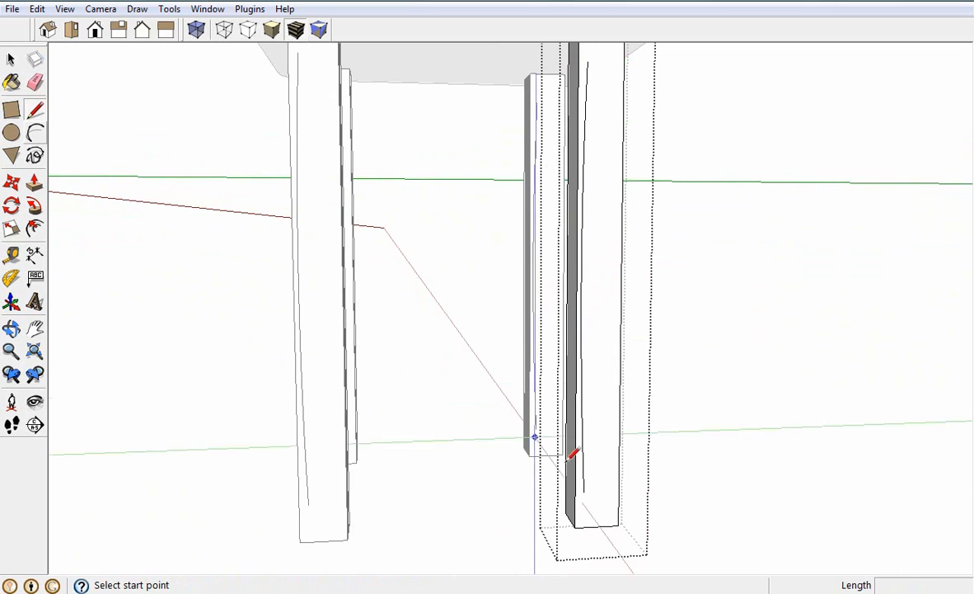
{"action": "left_click", "coordinate": [583, 492]}
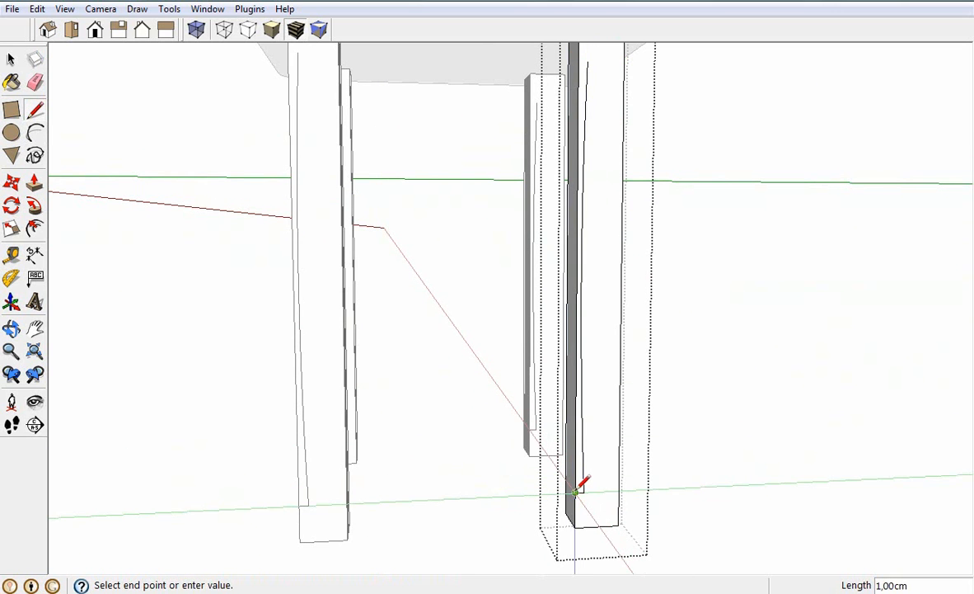
{"action": "scroll", "coordinate": [583, 483], "scroll_direction": "down", "scroll_amount": 1}
{"action": "left_click", "coordinate": [594, 399]}
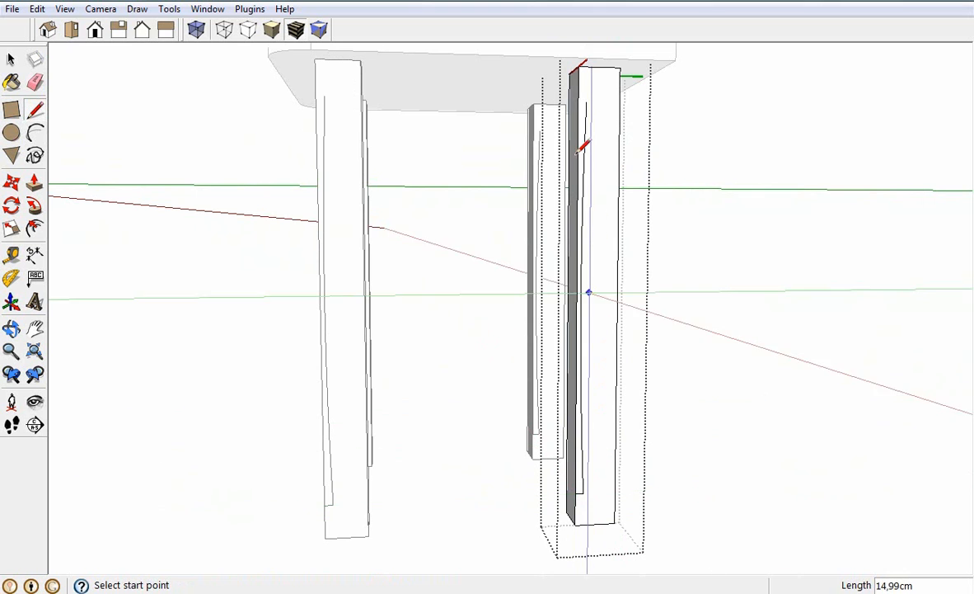
{"action": "left_click", "coordinate": [585, 99]}
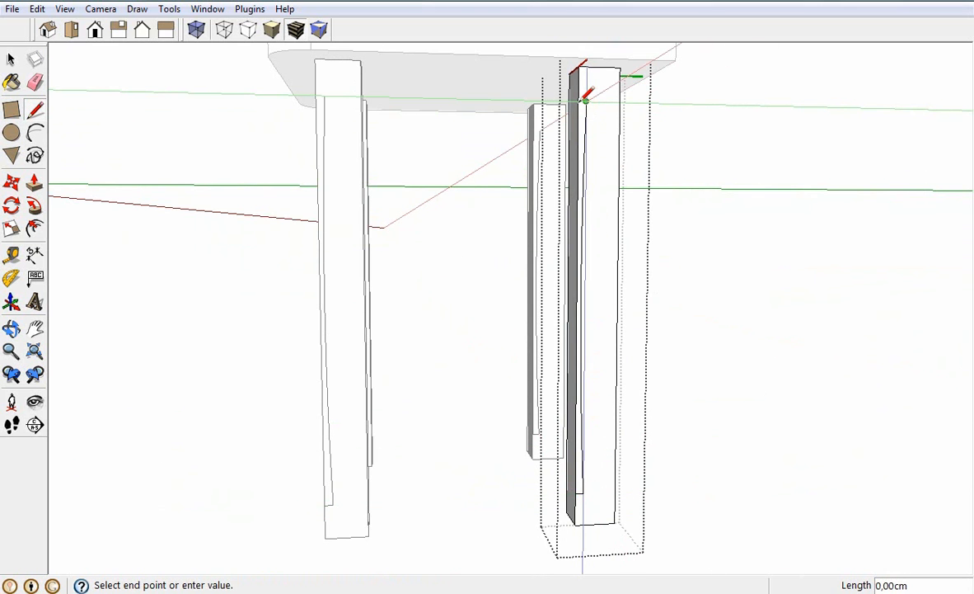
{"action": "scroll", "coordinate": [585, 99], "scroll_direction": "up", "scroll_amount": 4}
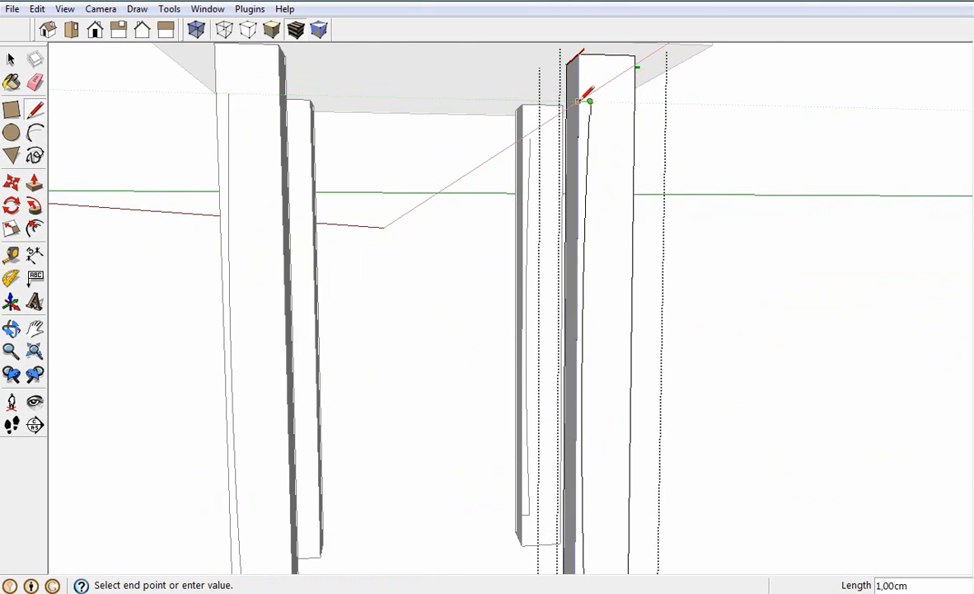
{"action": "left_click", "coordinate": [583, 97]}
{"action": "scroll", "coordinate": [583, 98], "scroll_direction": "down", "scroll_amount": 6}
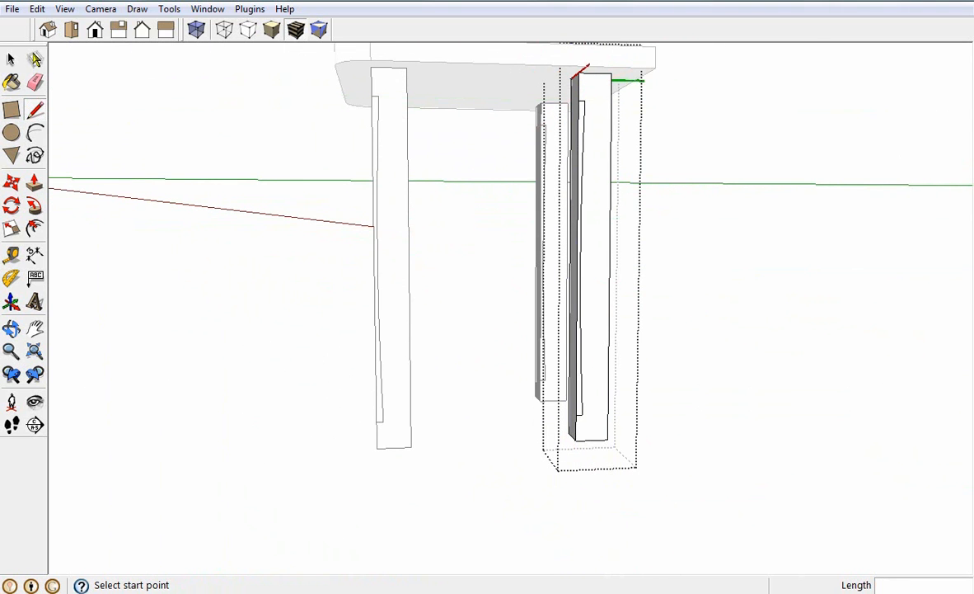
Carve the arc profile around all four leg sides with Follow Me, using the bottom face as path, and close the component
{"action": "left_click", "coordinate": [12, 60]}
{"action": "middle_click_drag", "start_coordinate": [535, 346], "coordinate": [584, 362]}
{"action": "left_click", "coordinate": [596, 379]}
{"action": "middle_click_drag", "start_coordinate": [595, 379], "coordinate": [281, 343]}
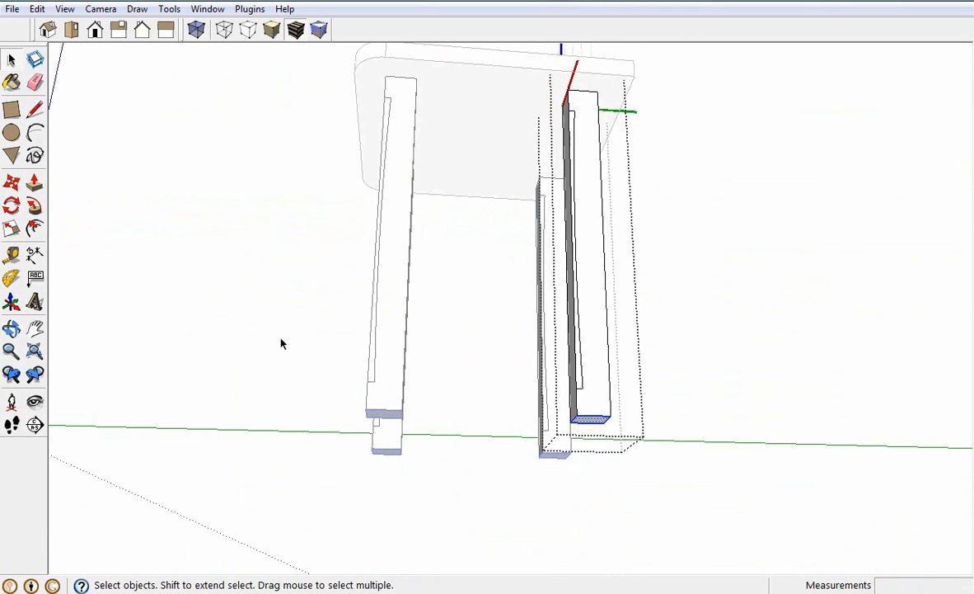
{"action": "left_click", "coordinate": [35, 207]}
{"action": "left_click", "coordinate": [585, 385]}
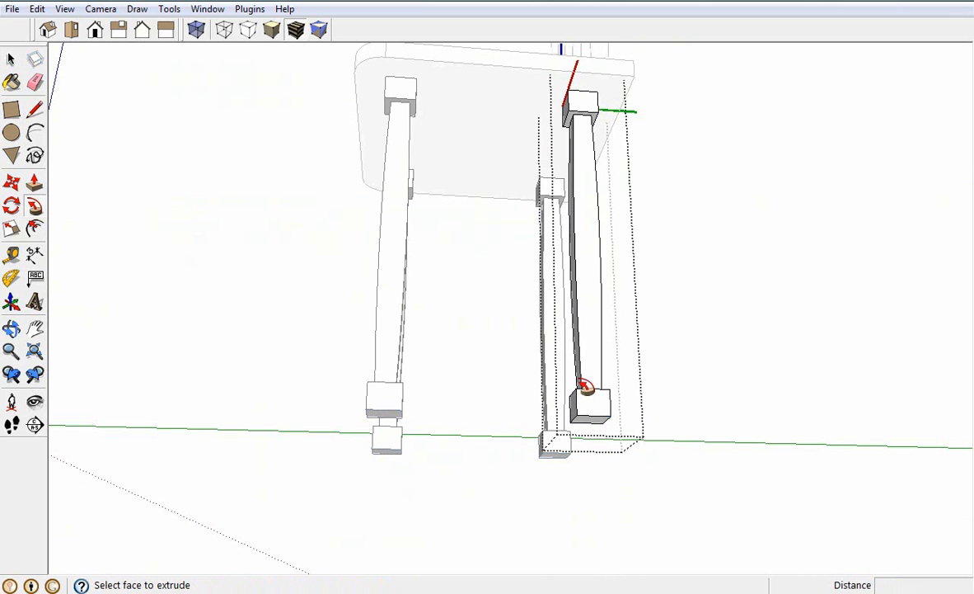
{"action": "left_click", "coordinate": [10, 59]}
{"action": "middle_click_drag", "start_coordinate": [776, 326], "coordinate": [858, 456]}
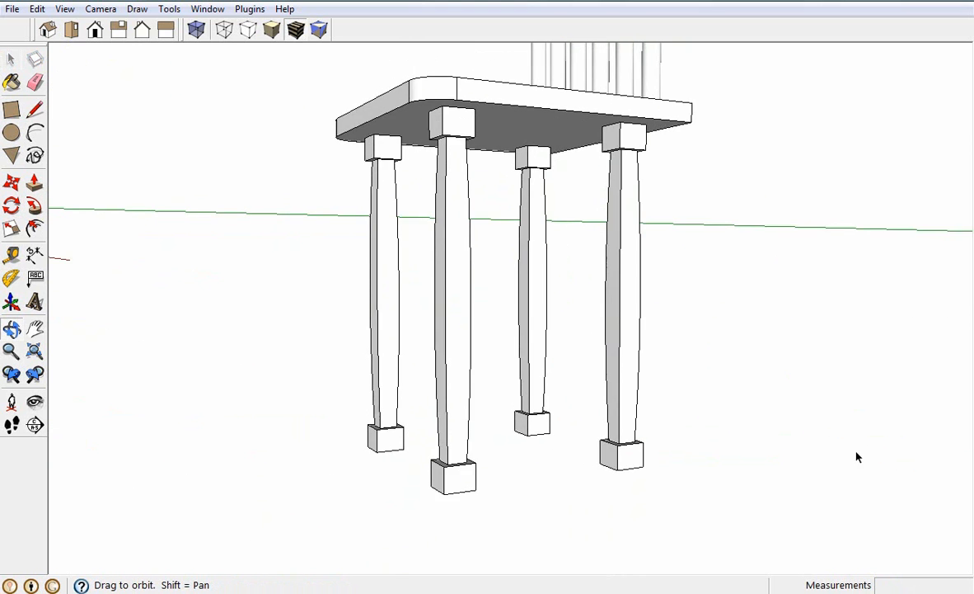
{"action": "scroll", "coordinate": [641, 424], "scroll_direction": "down", "scroll_amount": 6}
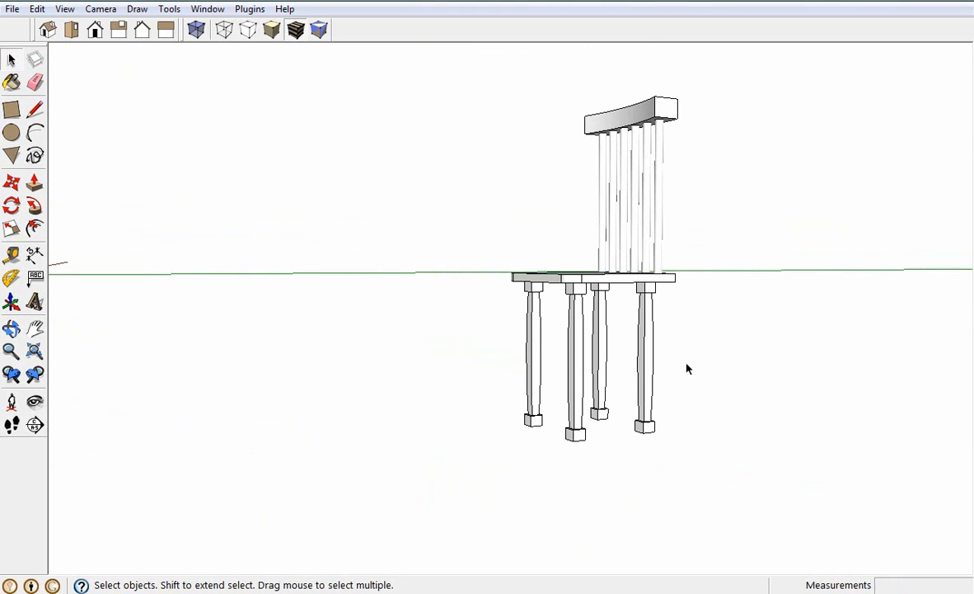
{"action": "middle_click_drag", "start_coordinate": [683, 371], "coordinate": [615, 406]}
{"action": "scroll", "coordinate": [616, 404], "scroll_direction": "up", "scroll_amount": 2}
{"action": "scroll", "coordinate": [618, 404], "scroll_direction": "down", "scroll_amount": 2}
{"action": "middle_click_drag", "start_coordinate": [610, 277], "coordinate": [624, 383]}
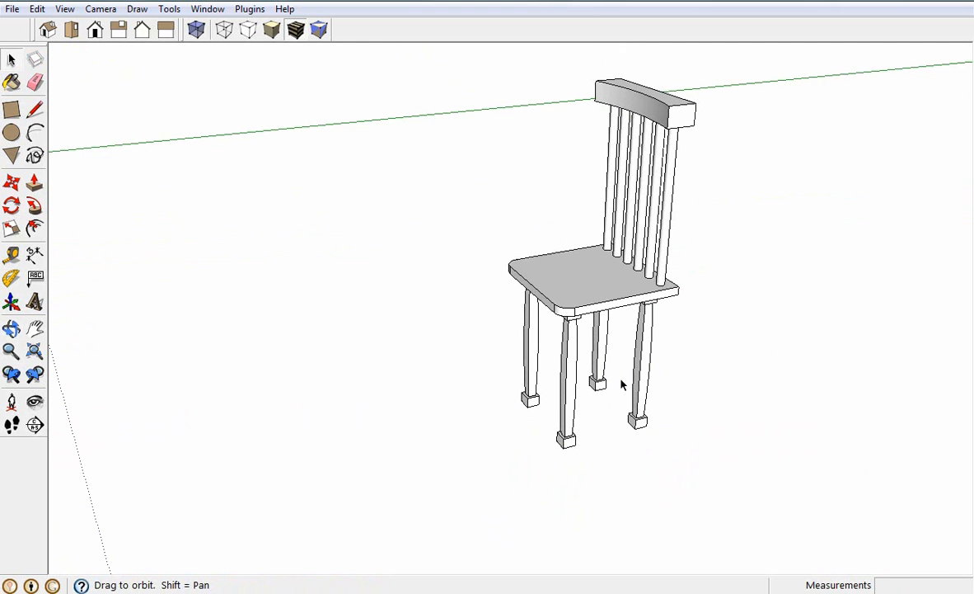